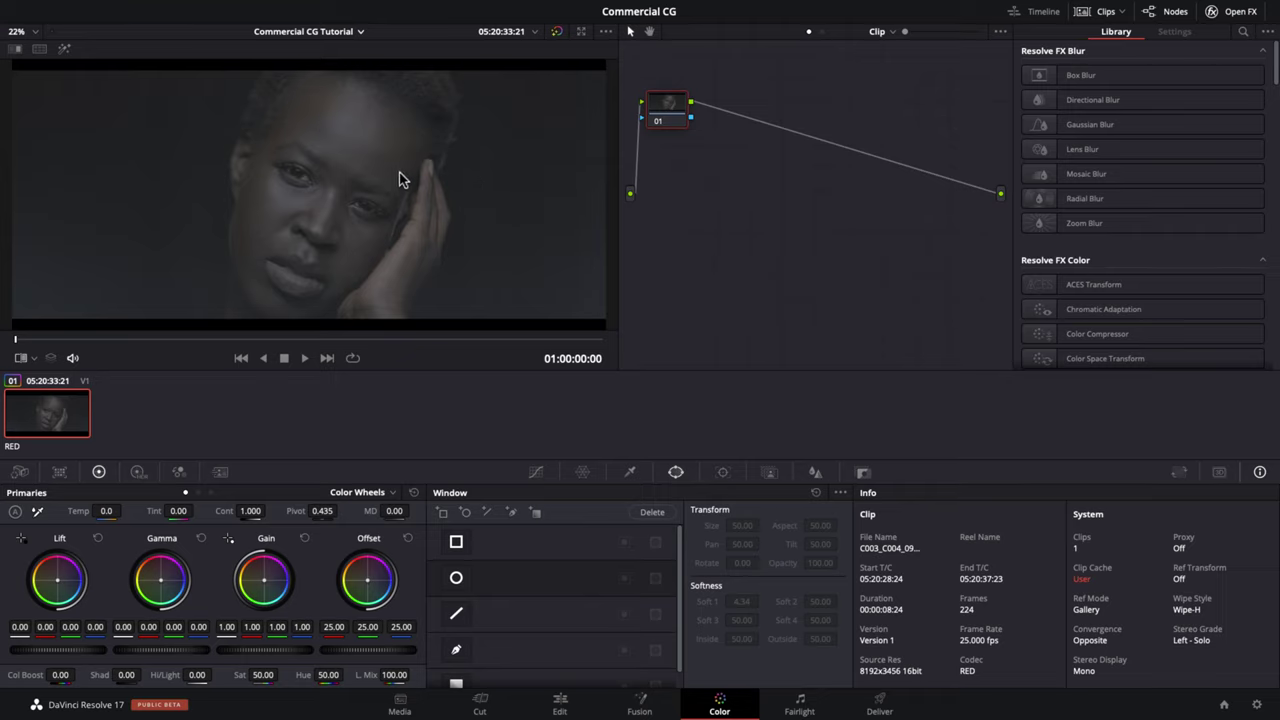
- Compare the ungraded clip with the finished grade using an image wipe, and display the parade scopes
{"action": "left_click", "coordinate": [15, 48]}
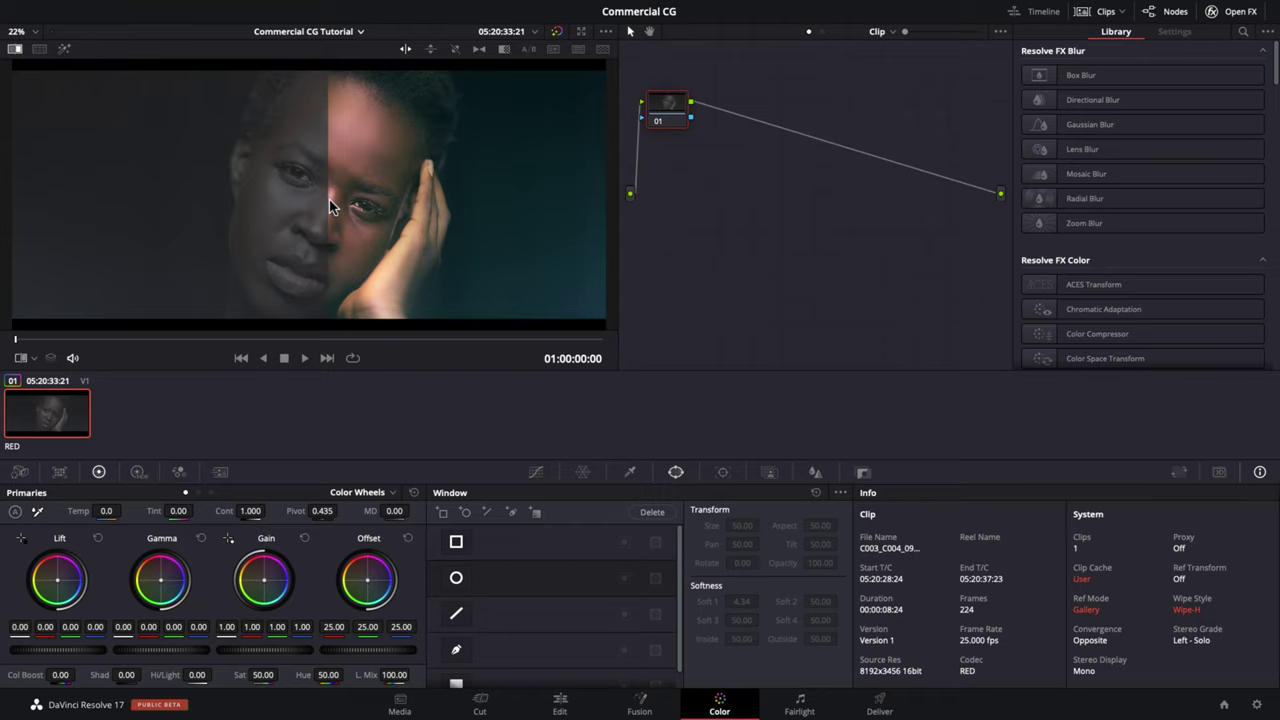
{"action": "left_click_drag", "start_coordinate": [327, 199], "coordinate": [324, 225]}
{"action": "left_click", "coordinate": [15, 49]}
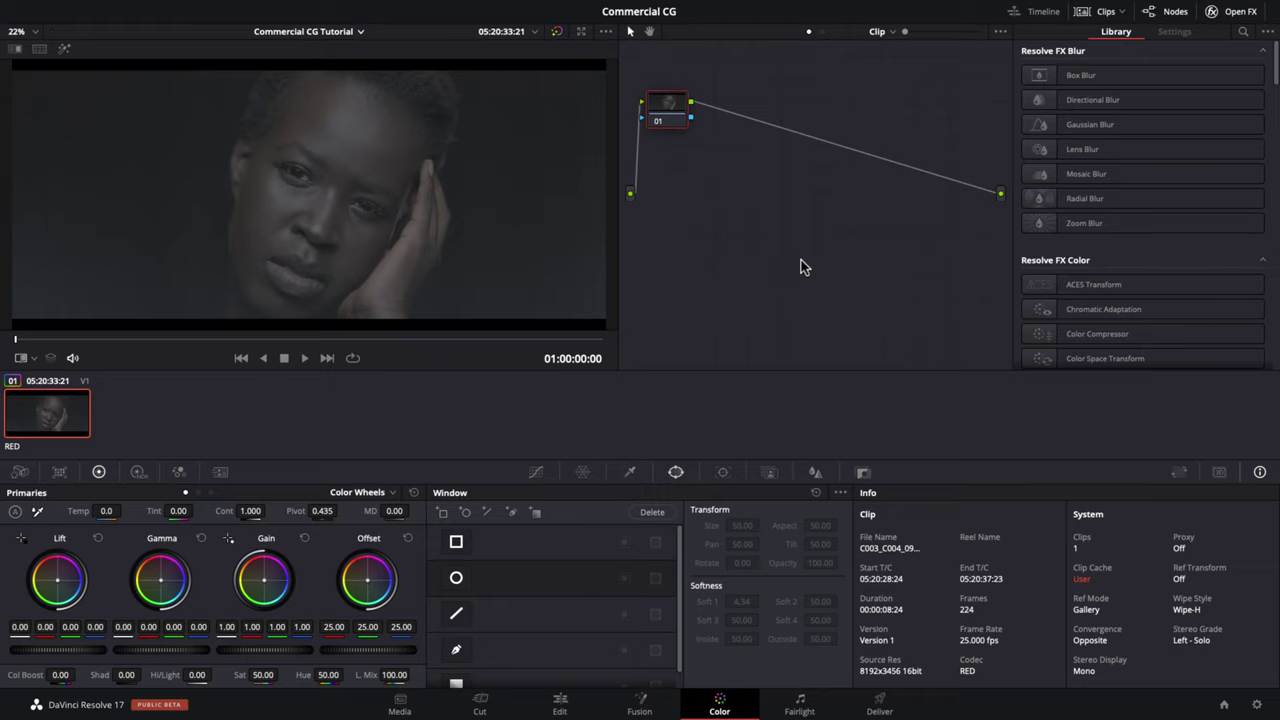
{"action": "key", "text": "super+shift+w"}
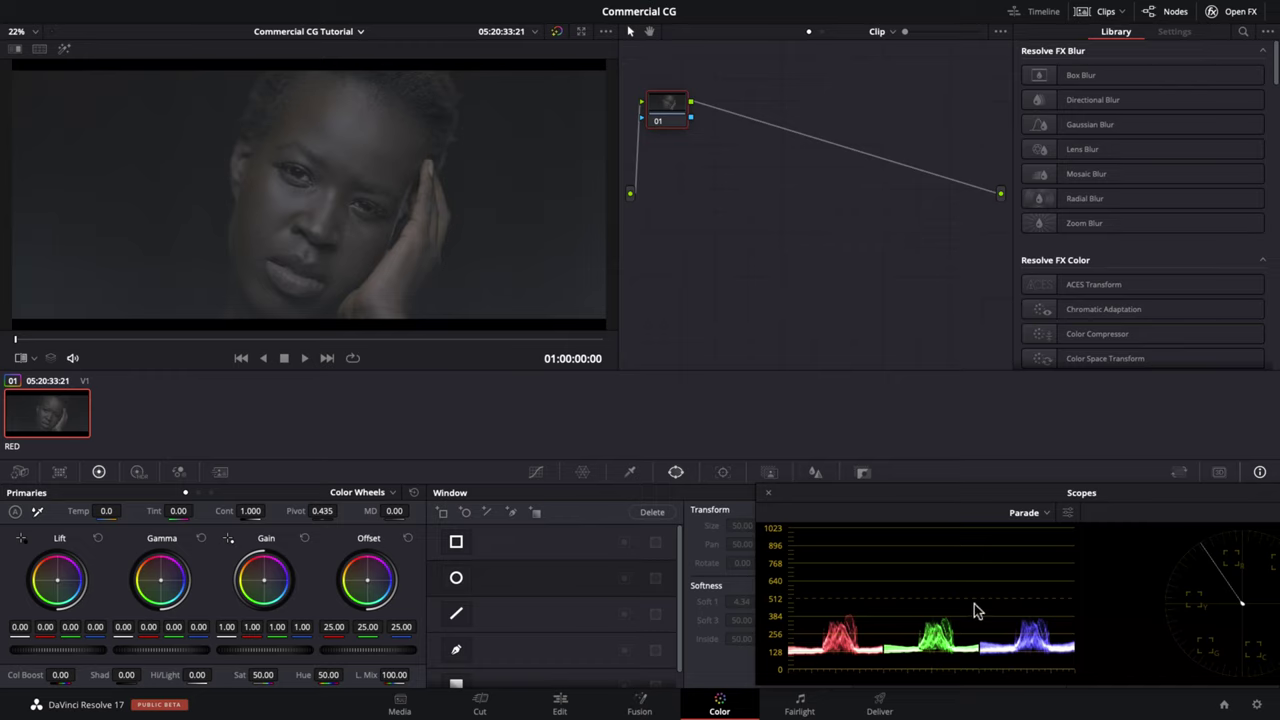
- Try the BT.1886 gamma curve in the RED clip's camera raw settings, and return it to Log3G10
{"action": "left_click", "coordinate": [20, 473]}
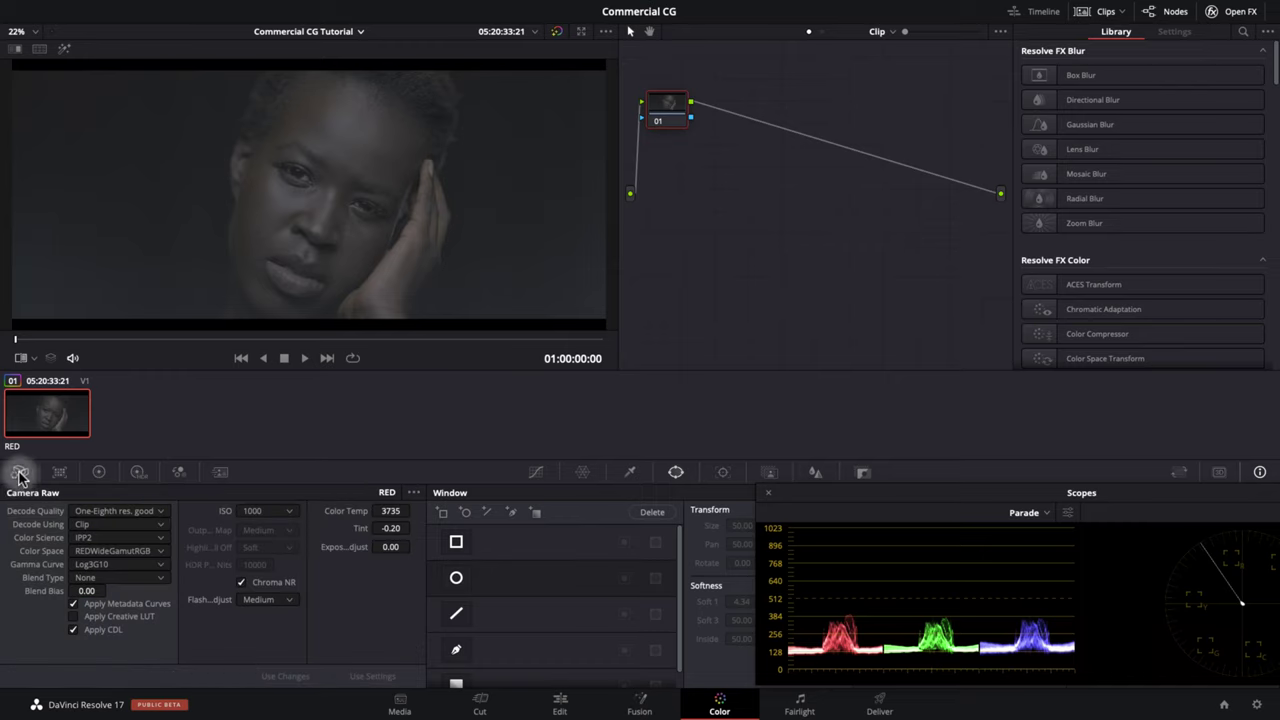
{"action": "left_click", "coordinate": [162, 570]}
{"action": "left_click", "coordinate": [123, 593]}
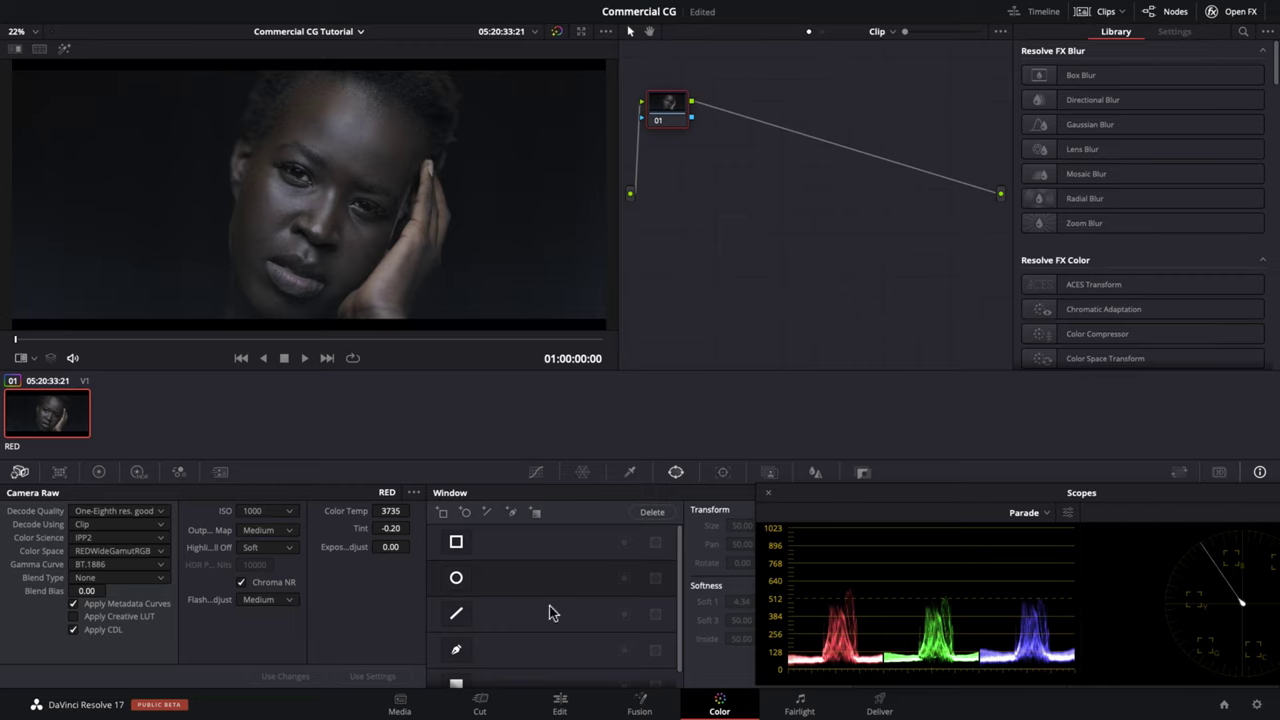
{"action": "left_click", "coordinate": [287, 549]}
{"action": "left_click", "coordinate": [240, 554]}
{"action": "left_click", "coordinate": [150, 564]}
{"action": "left_click", "coordinate": [125, 592]}
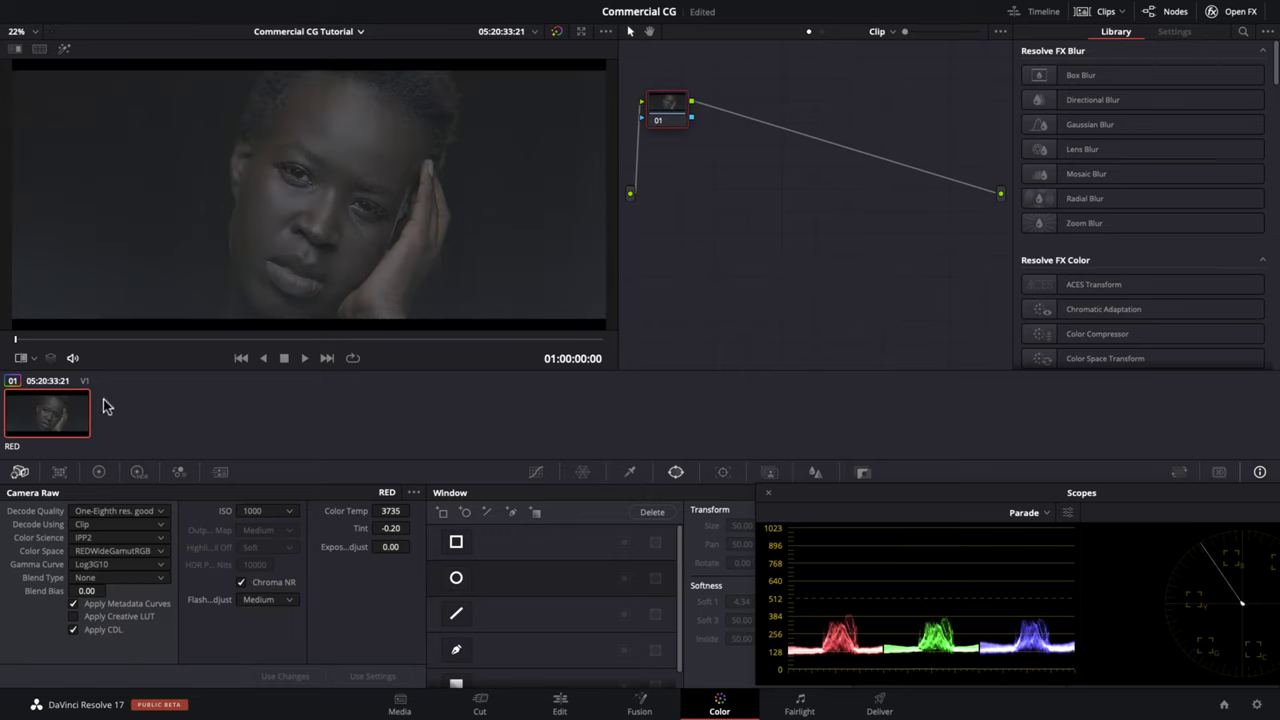
- Set the first node's contrast to 1.634 and its pivot to 0.375
{"action": "left_click", "coordinate": [101, 472]}
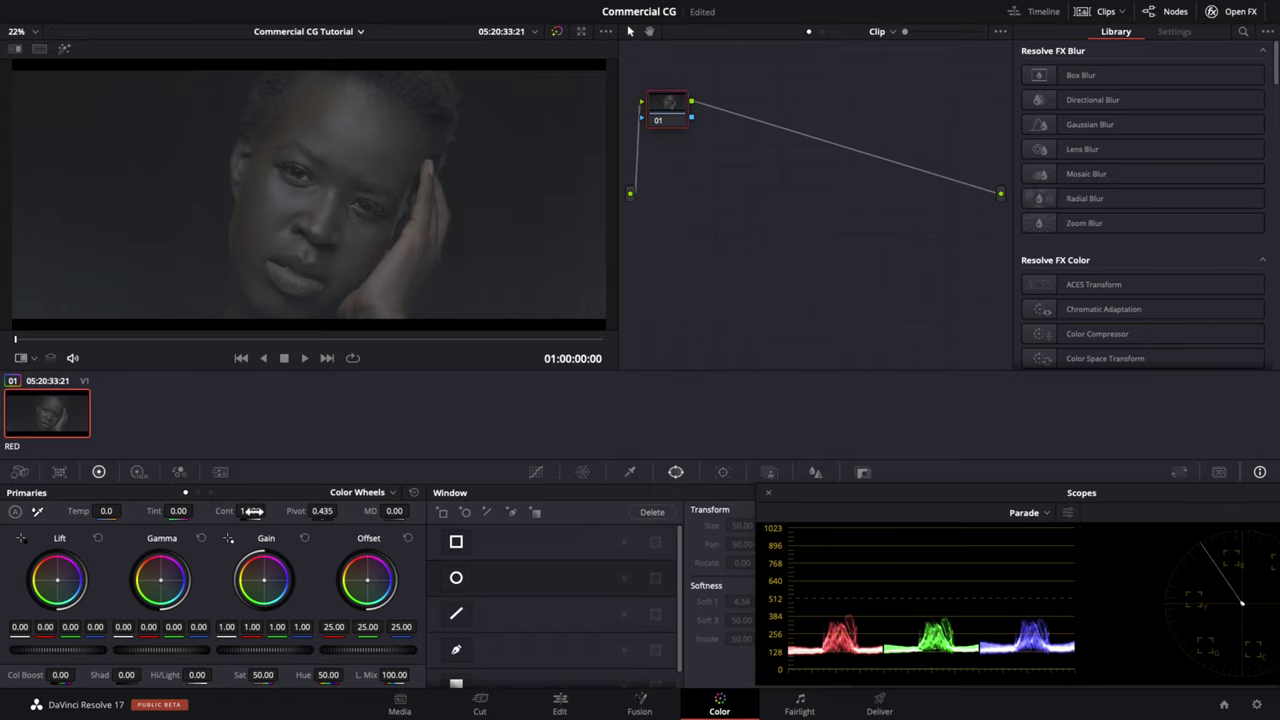
{"action": "left_click_drag", "start_coordinate": [251, 511], "coordinate": [316, 491]}
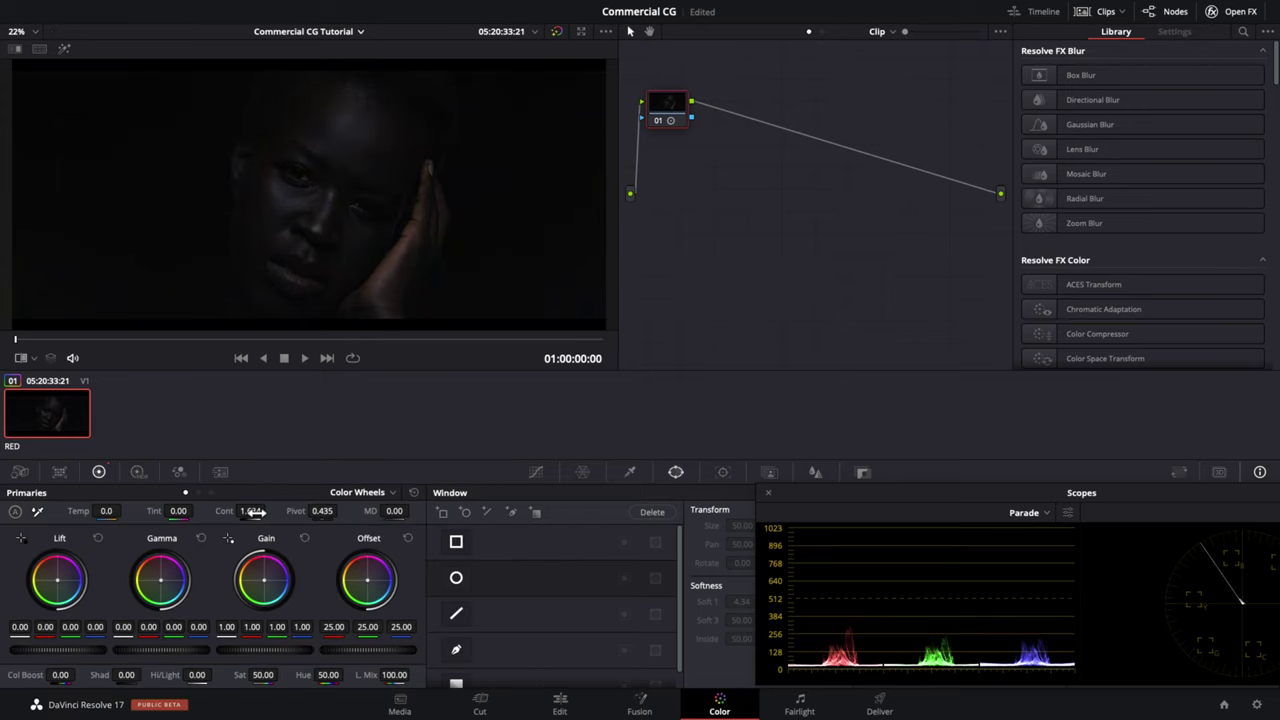
{"action": "left_click_drag", "start_coordinate": [316, 511], "coordinate": [295, 511]}
{"action": "left_click_drag", "start_coordinate": [390, 491], "coordinate": [400, 491]}
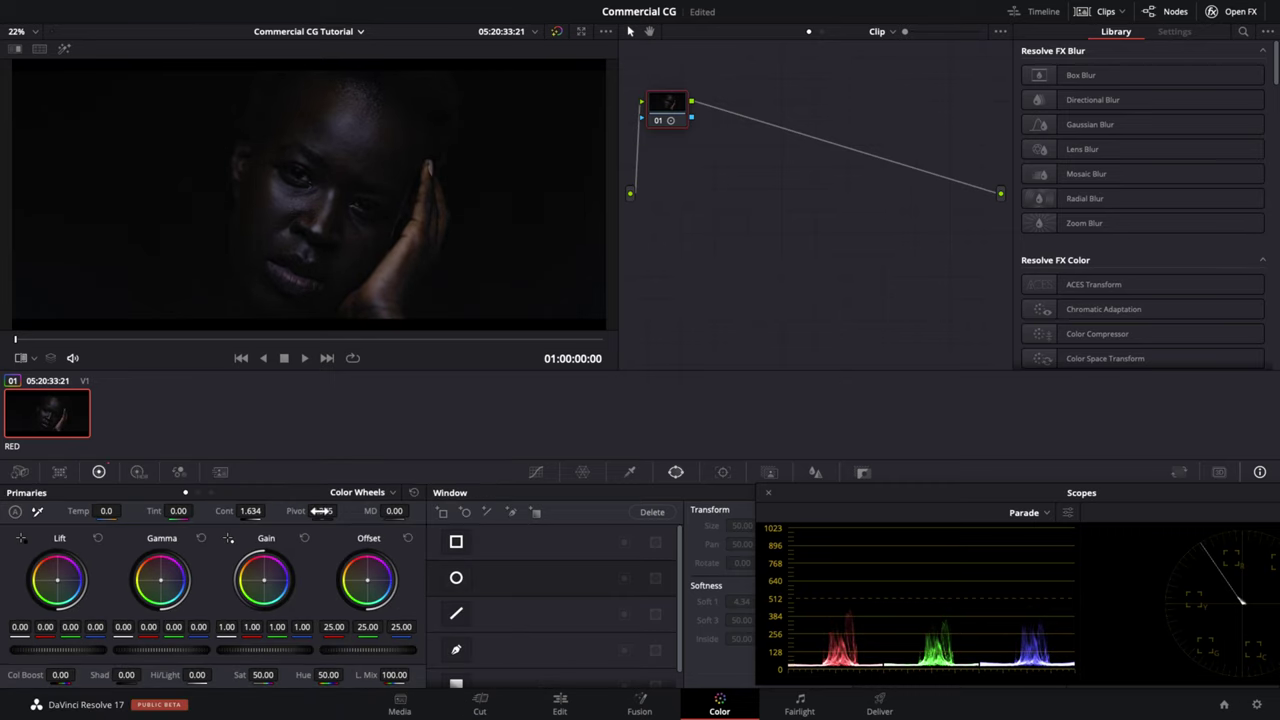
- Balance the first node with offset 35.85, gamma 0.05, gain 0.85, temperature 180, tint -5.00 and saturation 57.80
{"action": "left_click_drag", "start_coordinate": [367, 649], "coordinate": [399, 649]}
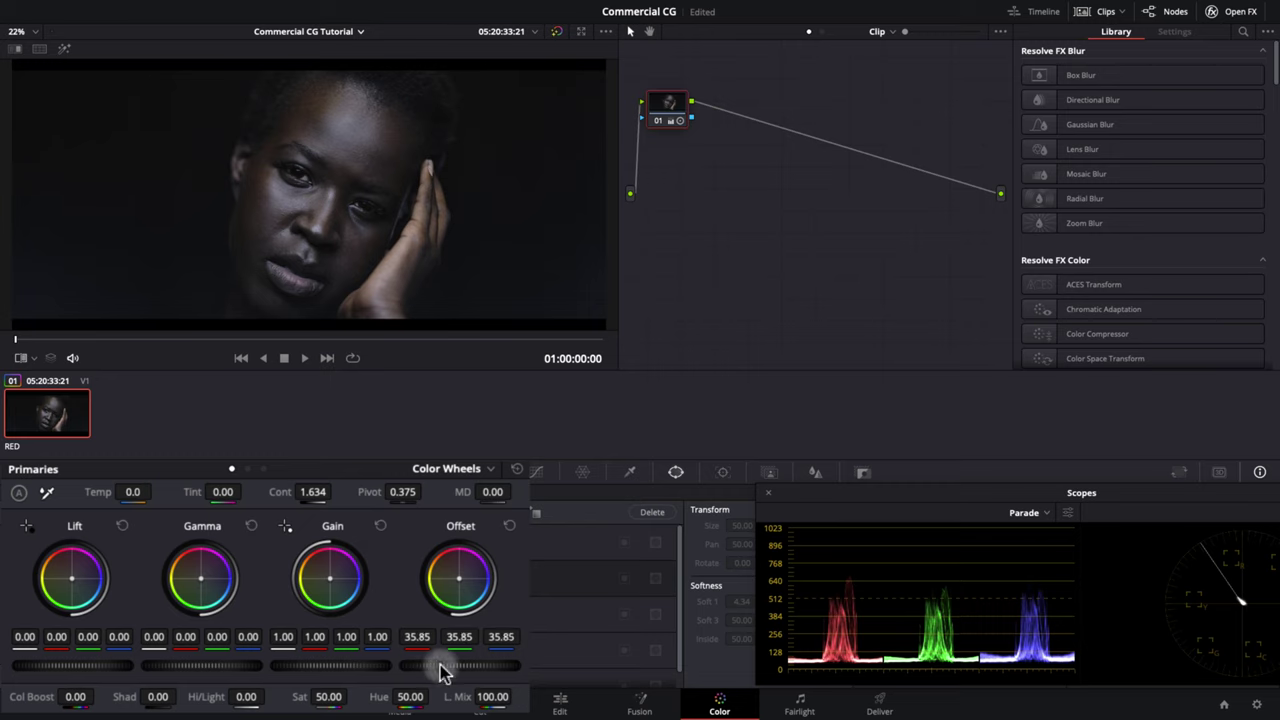
{"action": "left_click_drag", "start_coordinate": [146, 650], "coordinate": [278, 665]}
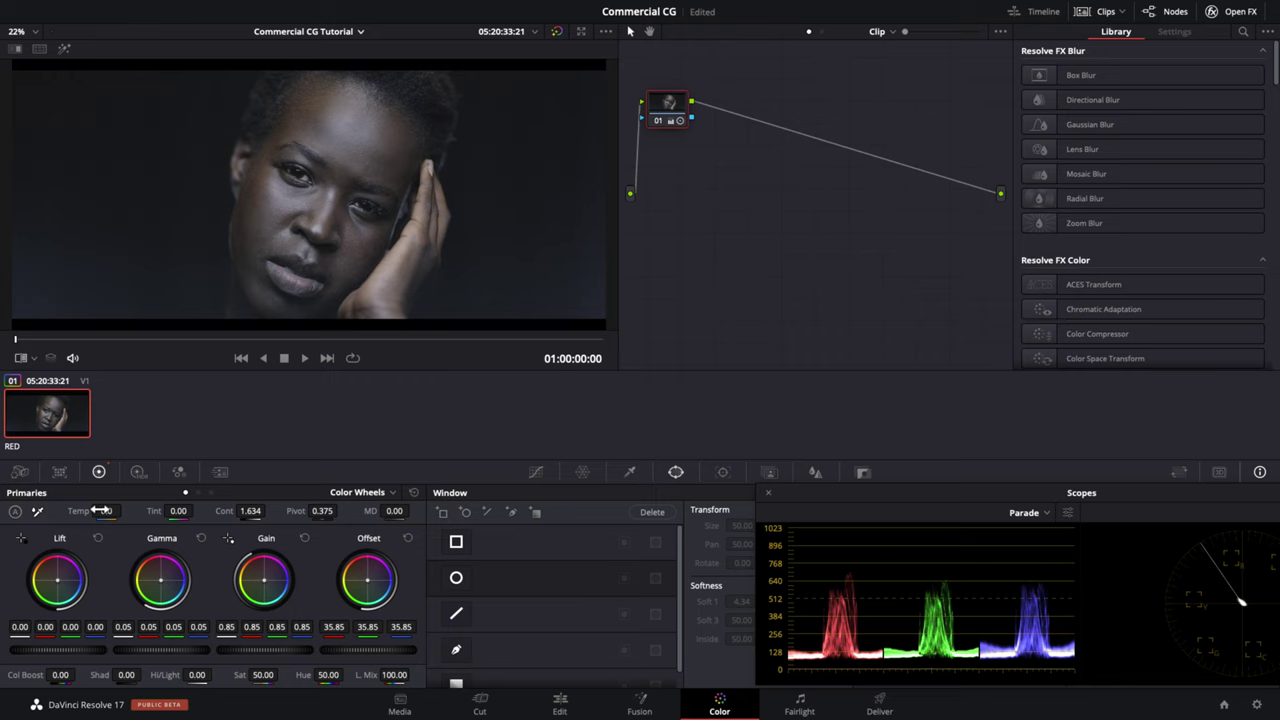
{"action": "left_click_drag", "start_coordinate": [100, 510], "coordinate": [126, 511]}
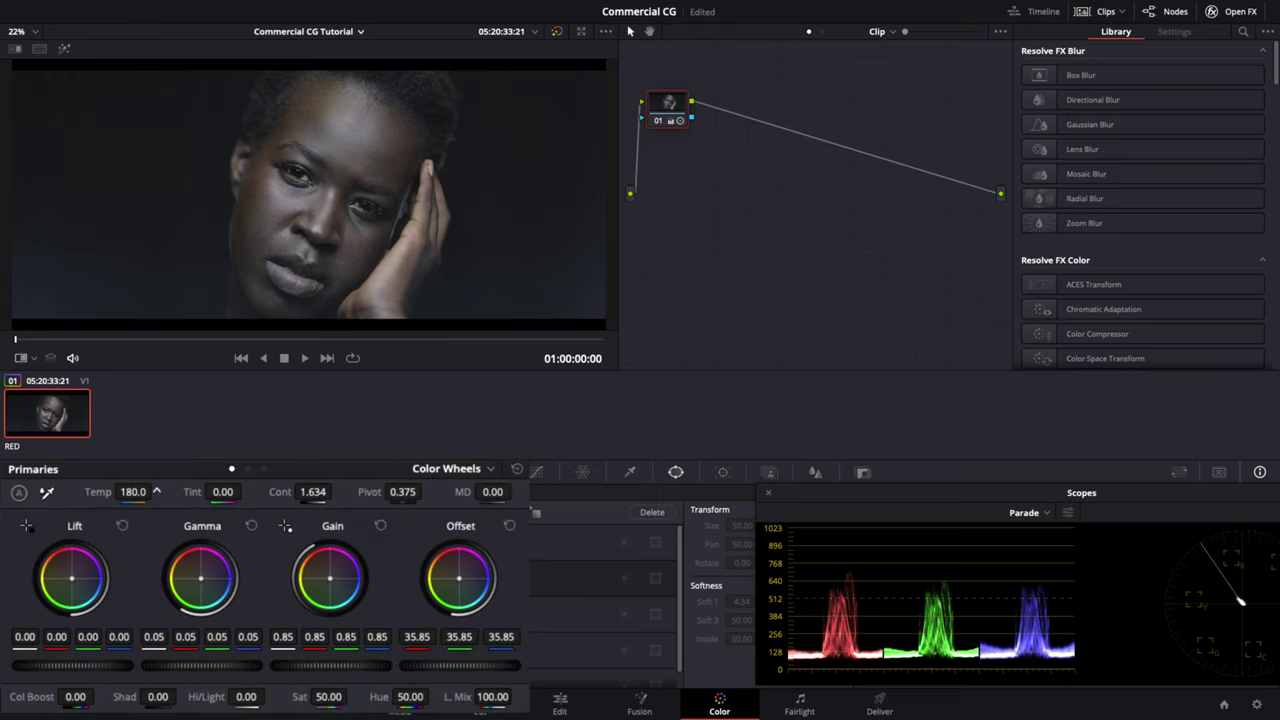
{"action": "left_click_drag", "start_coordinate": [127, 491], "coordinate": [215, 493]}
- Nudge the custom curve's black point inward to deepen the shadows, and compare the image with the node off and on
{"action": "left_click", "coordinate": [536, 471]}
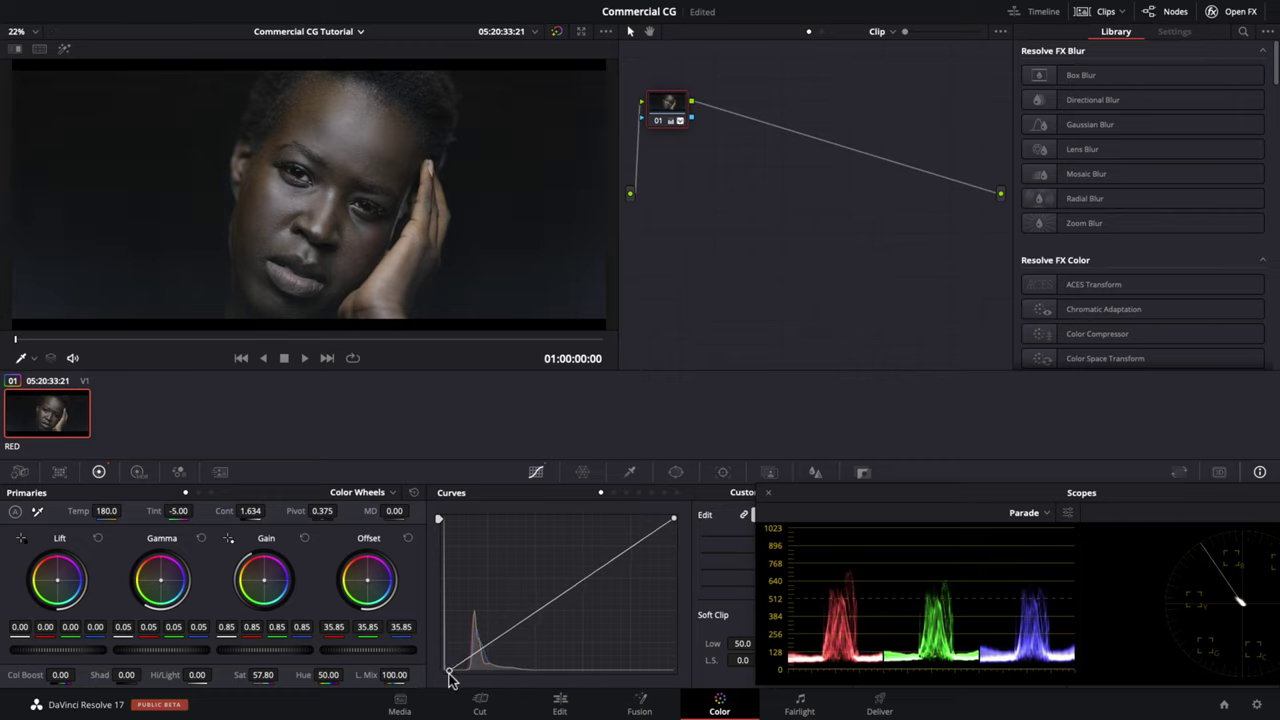
{"action": "left_click_drag", "start_coordinate": [668, 105], "coordinate": [671, 113]}
{"action": "key", "text": "super+d"}
{"action": "key", "text": "super+d"}
{"action": "key", "text": "super+d"}
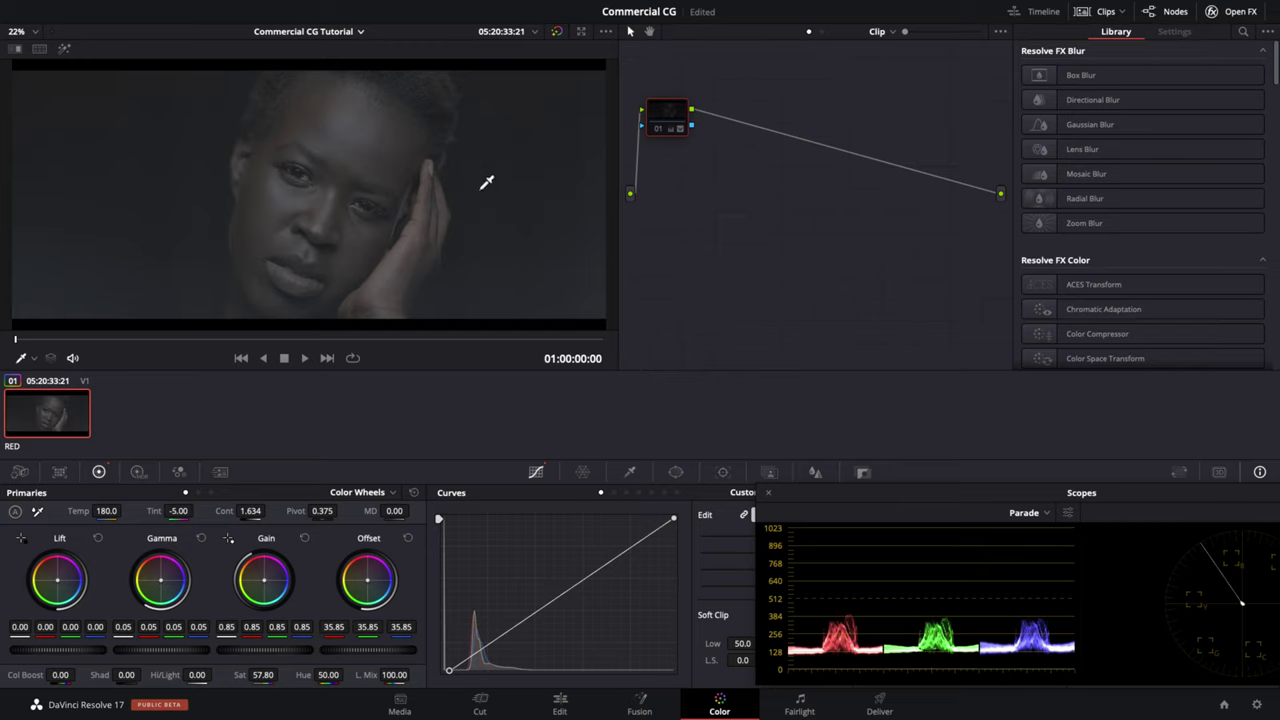
{"action": "key", "text": "ctrl+d"}
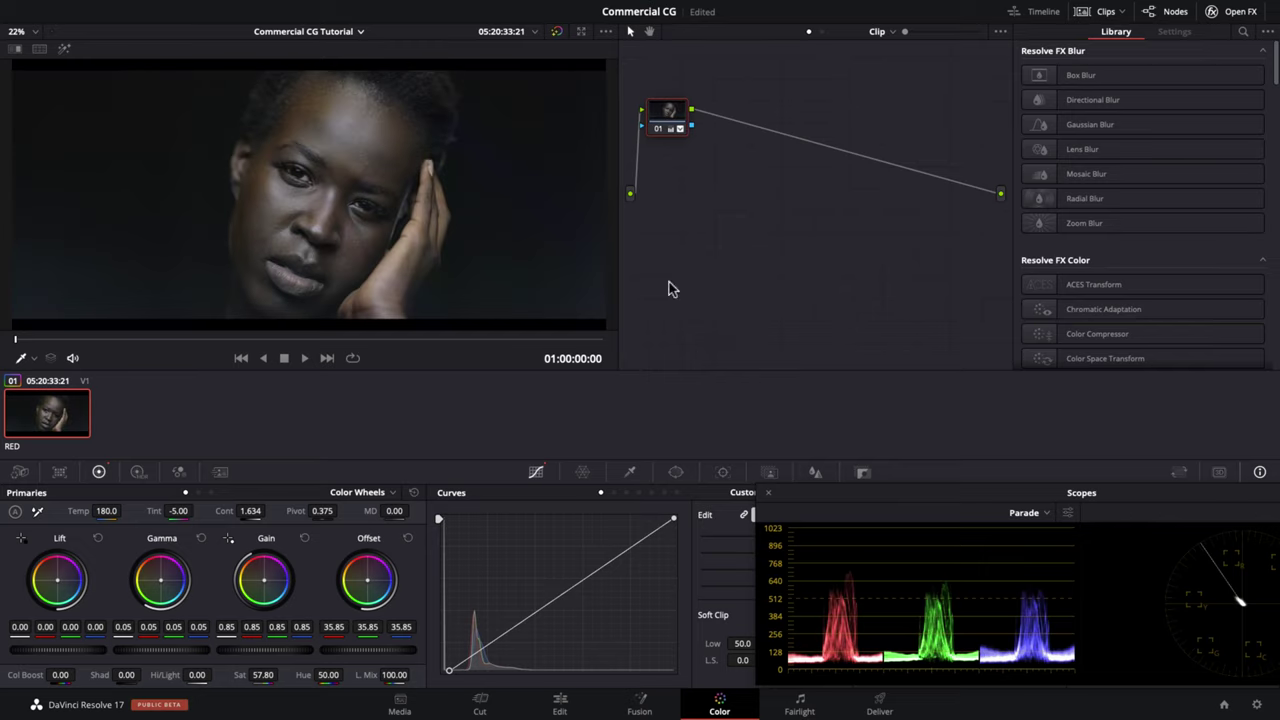
- Label the first node "Bal" and add a serial node with a parallel node beneath it
{"action": "double_click", "coordinate": [662, 119]}
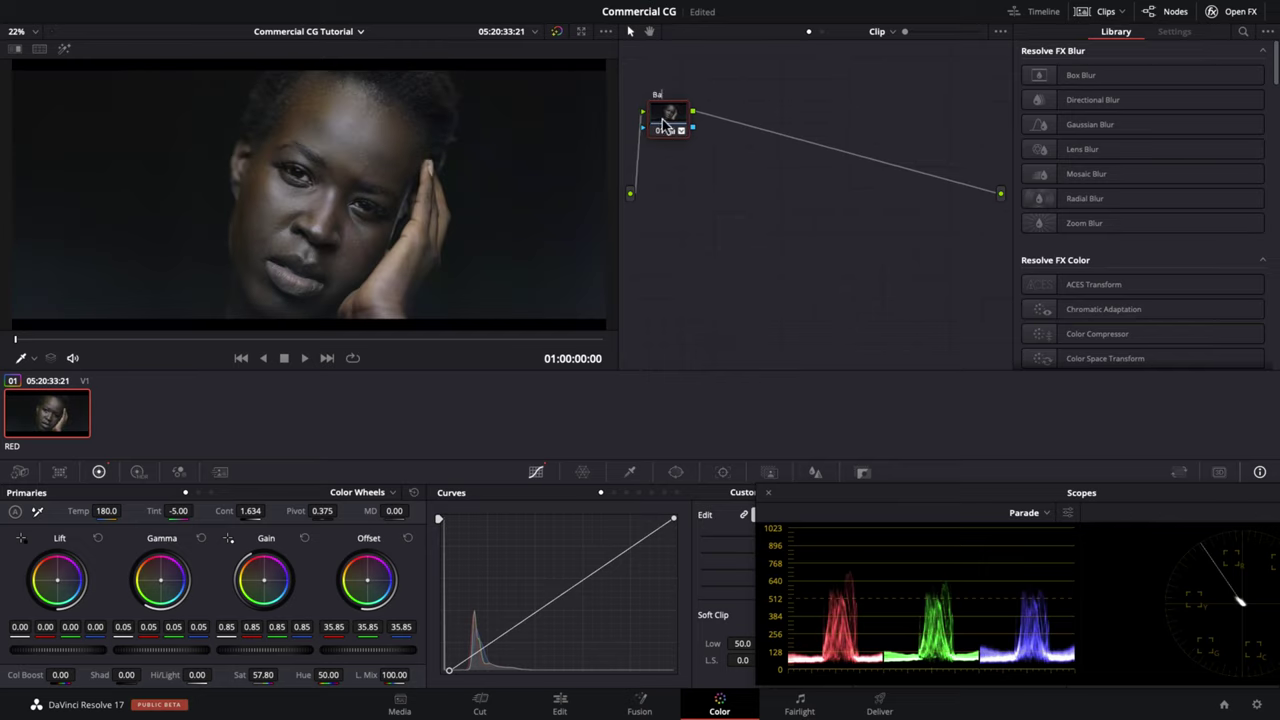
{"action": "key", "text": "alt+s"}
{"action": "key", "text": "alt+p"}
- Tidy the position of node 02 and morph the parallel mixer into a layer mixer
{"action": "left_click_drag", "start_coordinate": [735, 113], "coordinate": [735, 96]}
{"action": "right_click", "coordinate": [799, 114]}
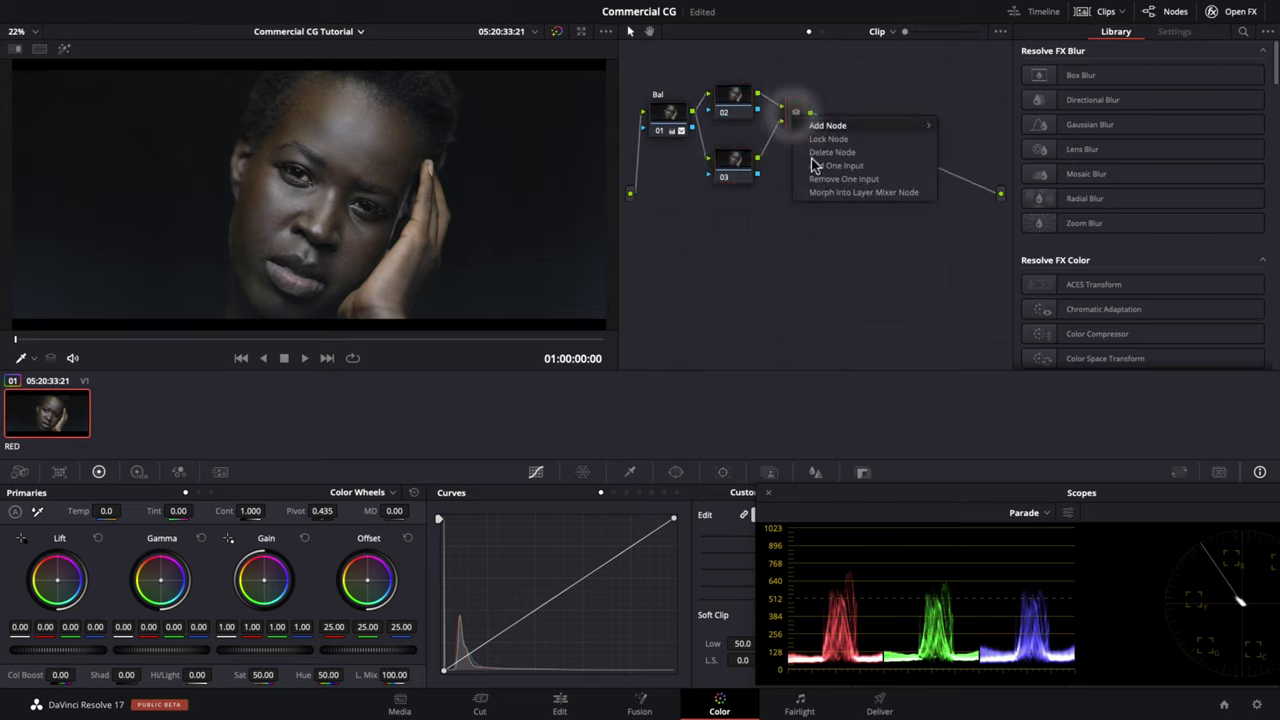
{"action": "left_click", "coordinate": [820, 192]}
- Fit a circular window over the face and hand on node 03, rotated to 25.26, with Soft 1 at 17.30
{"action": "left_click", "coordinate": [728, 168]}
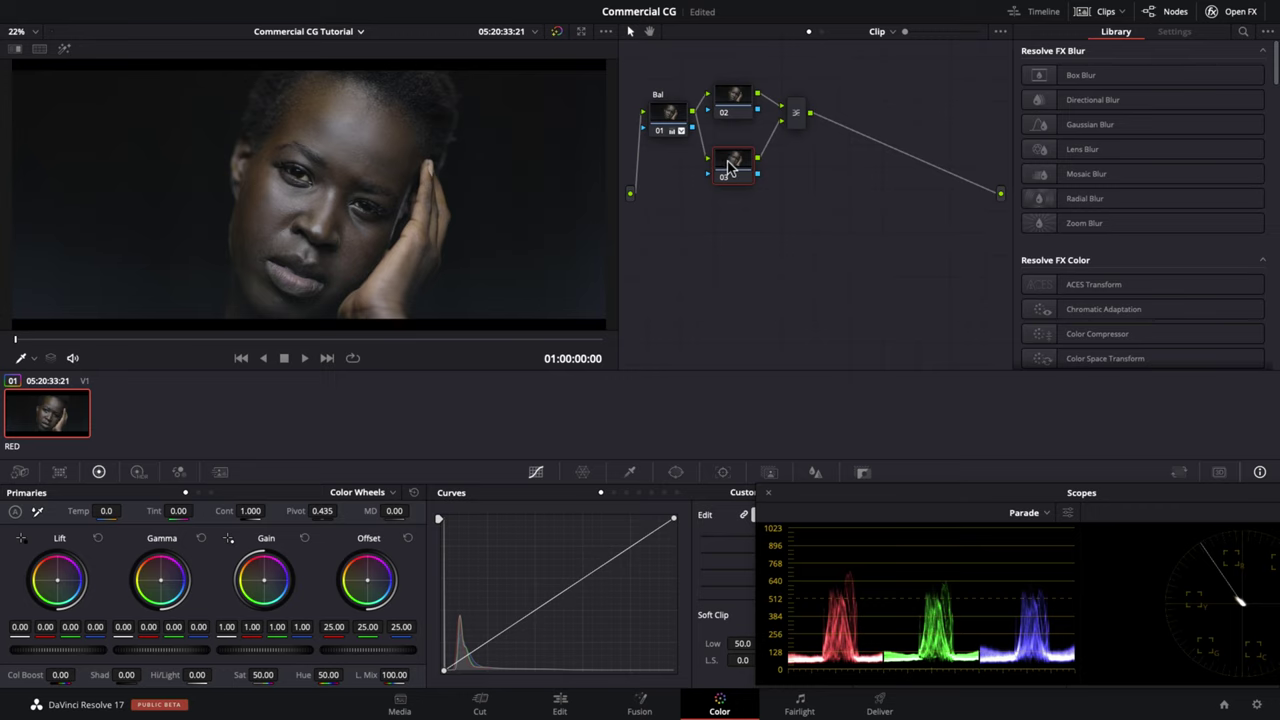
{"action": "left_click", "coordinate": [675, 472]}
{"action": "left_click", "coordinate": [456, 577]}
{"action": "left_click_drag", "start_coordinate": [309, 245], "coordinate": [309, 254]}
{"action": "left_click_drag", "start_coordinate": [309, 239], "coordinate": [309, 300]}
{"action": "left_click_drag", "start_coordinate": [309, 148], "coordinate": [332, 154]}
{"action": "left_click_drag", "start_coordinate": [348, 216], "coordinate": [378, 234]}
{"action": "left_click_drag", "start_coordinate": [257, 287], "coordinate": [230, 335]}
{"action": "left_click_drag", "start_coordinate": [284, 261], "coordinate": [300, 262]}
{"action": "left_click_drag", "start_coordinate": [360, 134], "coordinate": [360, 166]}
{"action": "mouse_move", "coordinate": [399, 234]}
{"action": "left_mouse_down"}
{"action": "mouse_move", "coordinate": [420, 244]}
{"action": "mouse_move", "coordinate": [388, 226]}
{"action": "mouse_move", "coordinate": [395, 235]}
{"action": "left_mouse_up"}
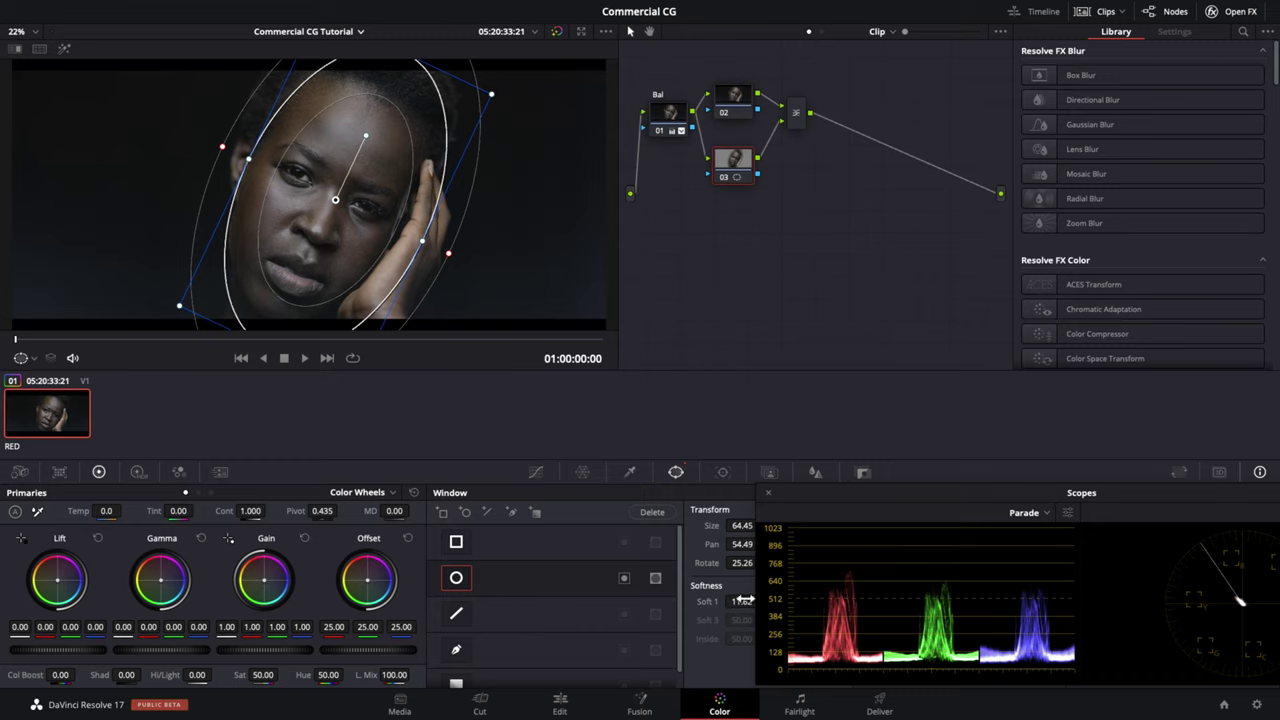
{"action": "left_click_drag", "start_coordinate": [797, 492], "coordinate": [817, 493]}
{"action": "left_click_drag", "start_coordinate": [744, 600], "coordinate": [931, 605]}
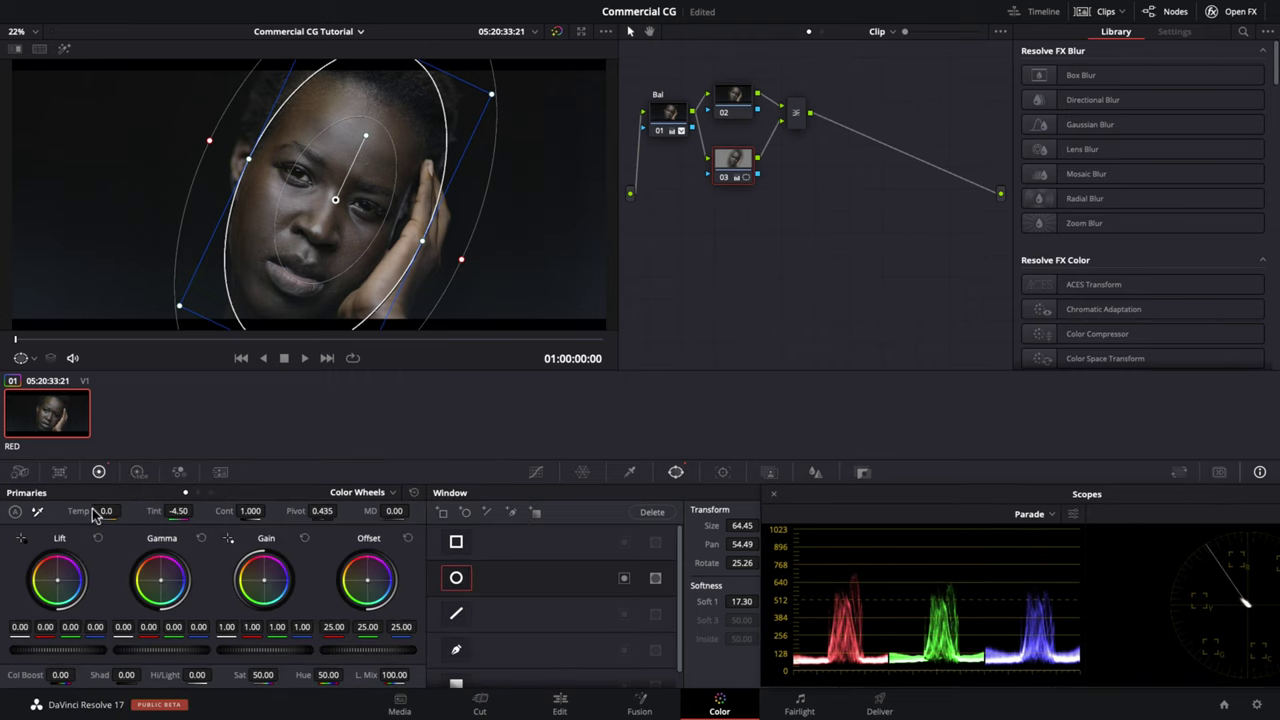
- Warm the windowed area on node 03 with temperature 520, tint -4.50, contrast 0.992 and highlights 21.50
{"action": "left_click_drag", "start_coordinate": [106, 512], "coordinate": [130, 488]}
{"action": "left_click_drag", "start_coordinate": [340, 491], "coordinate": [318, 490]}
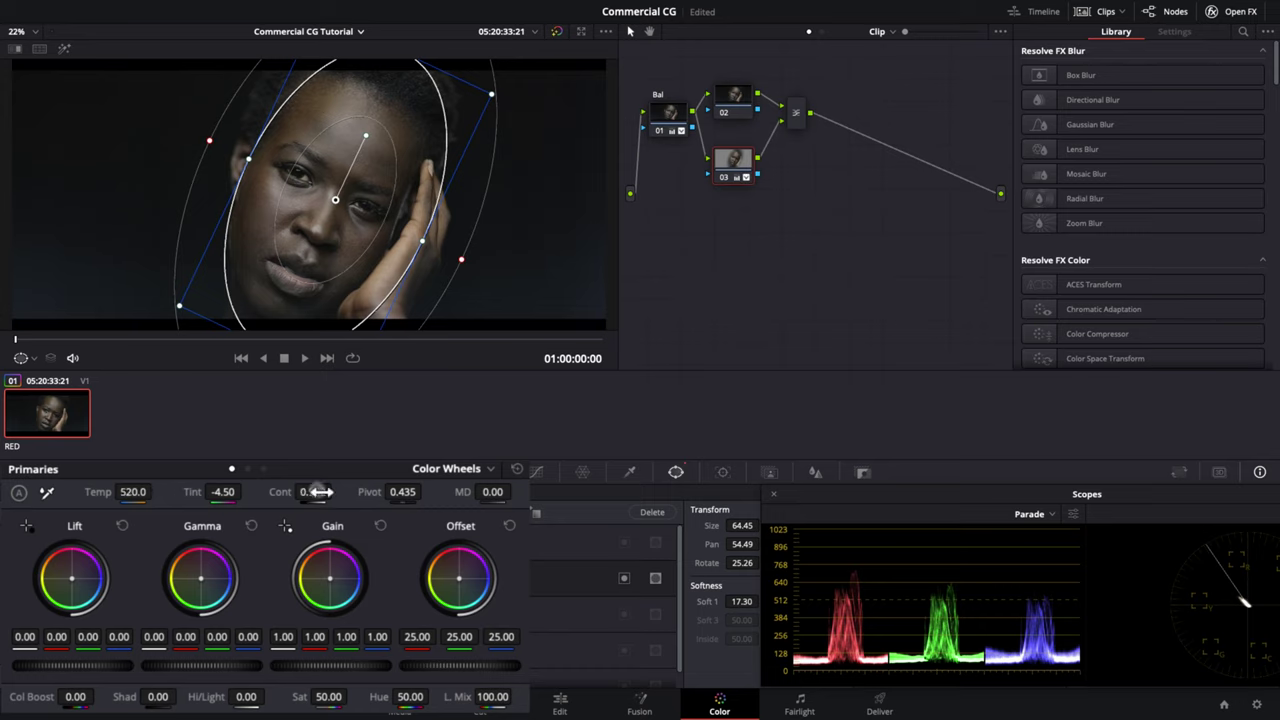
{"action": "left_click_drag", "start_coordinate": [187, 679], "coordinate": [215, 677]}
- Hide the window outline to compare the face with node 03 off and on, and set its saturation to 52.80
{"action": "key", "text": "shift+grave"}
{"action": "key", "text": "ctrl+d"}
{"action": "key", "text": "ctrl+d"}
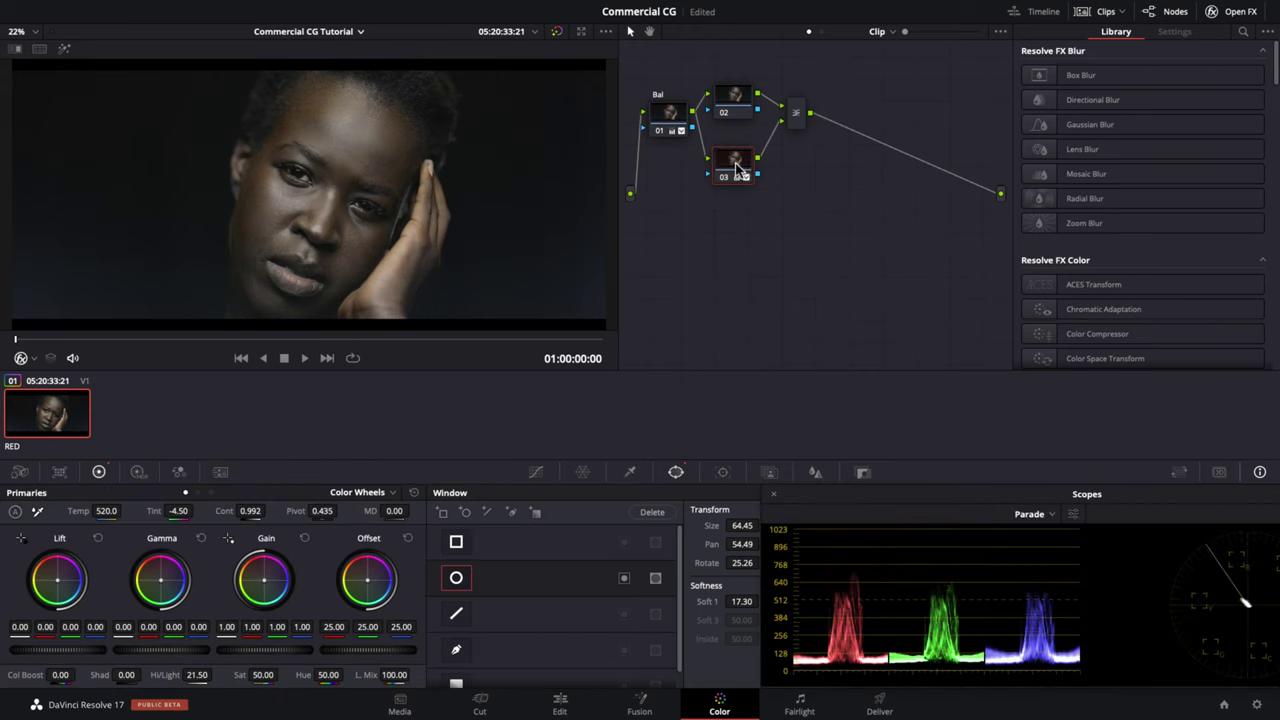
{"action": "key", "text": "ctrl+d"}
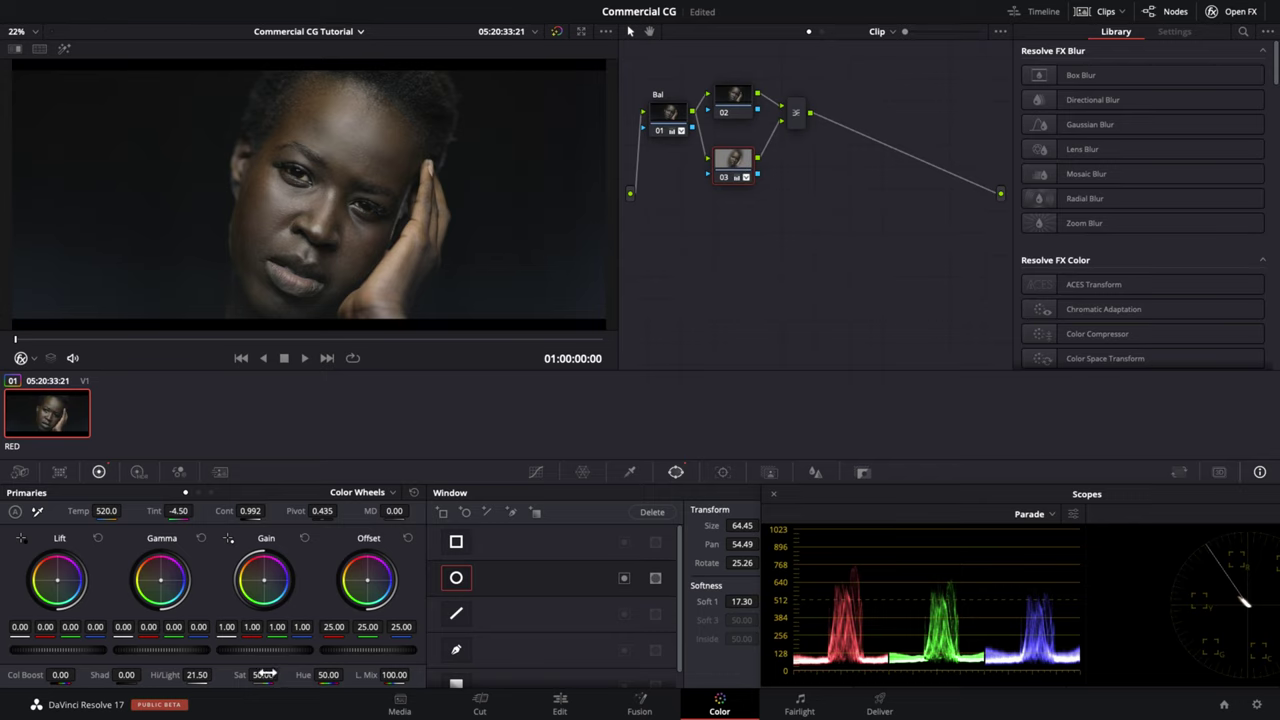
{"action": "left_click_drag", "start_coordinate": [263, 674], "coordinate": [281, 674]}
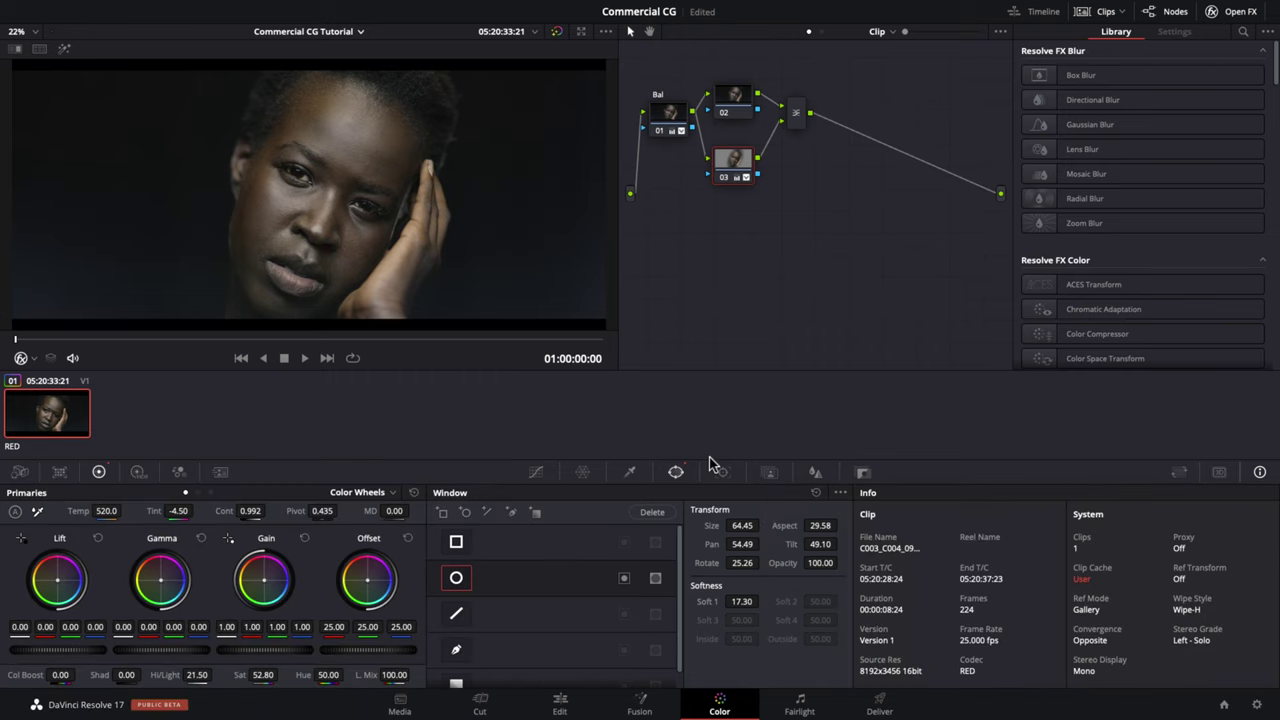
- Move the scopes clear of the curve controls and add shadow, midtone and highlight points to node 03's luminance curve
{"action": "left_click", "coordinate": [537, 473]}
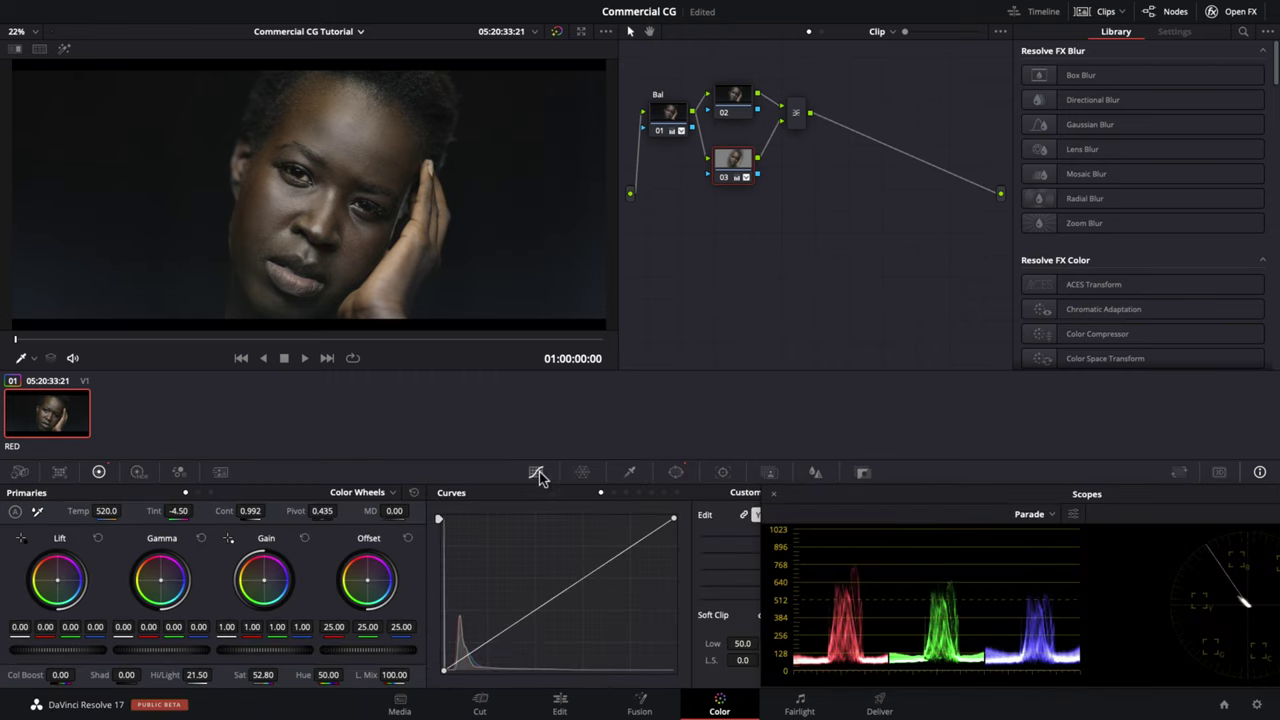
{"action": "left_click_drag", "start_coordinate": [812, 500], "coordinate": [808, 295]}
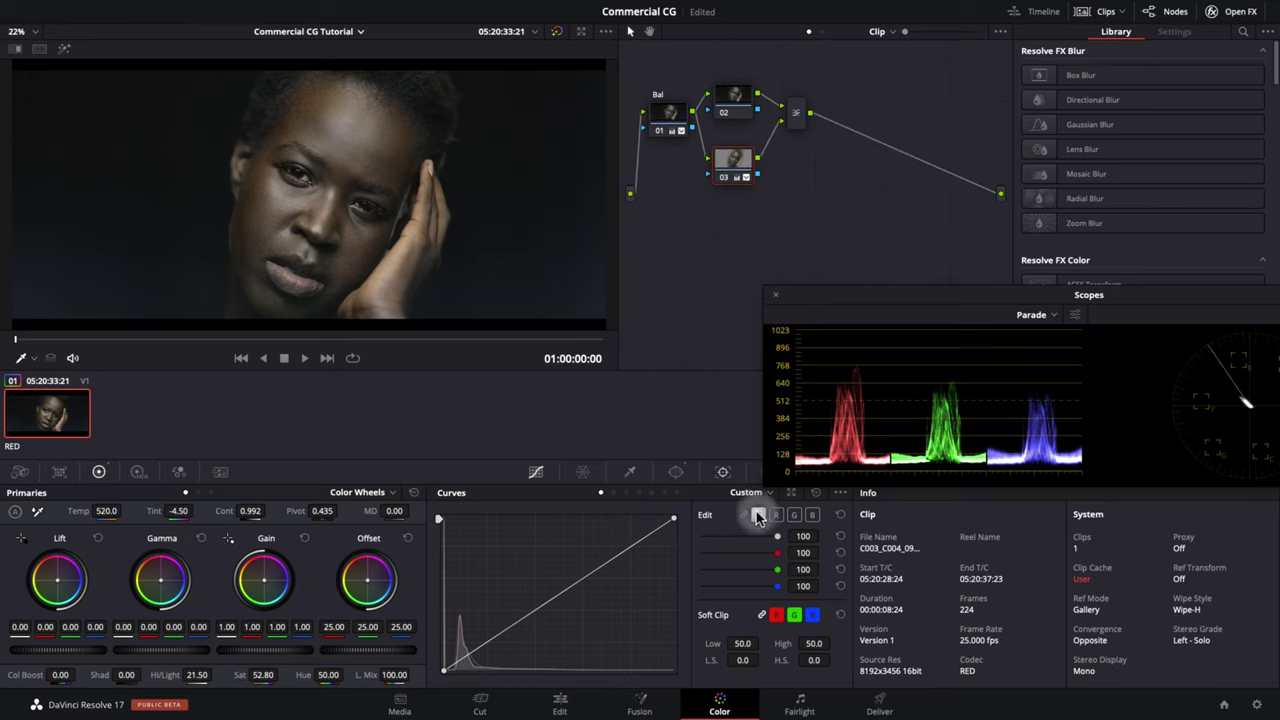
{"action": "left_click", "coordinate": [494, 637]}
{"action": "left_click", "coordinate": [553, 597]}
{"action": "left_click", "coordinate": [620, 558]}
{"action": "left_click", "coordinate": [621, 559]}
- Adjust node 03's green curve with a midtone point and a change at its upper end
{"action": "left_click", "coordinate": [794, 515]}
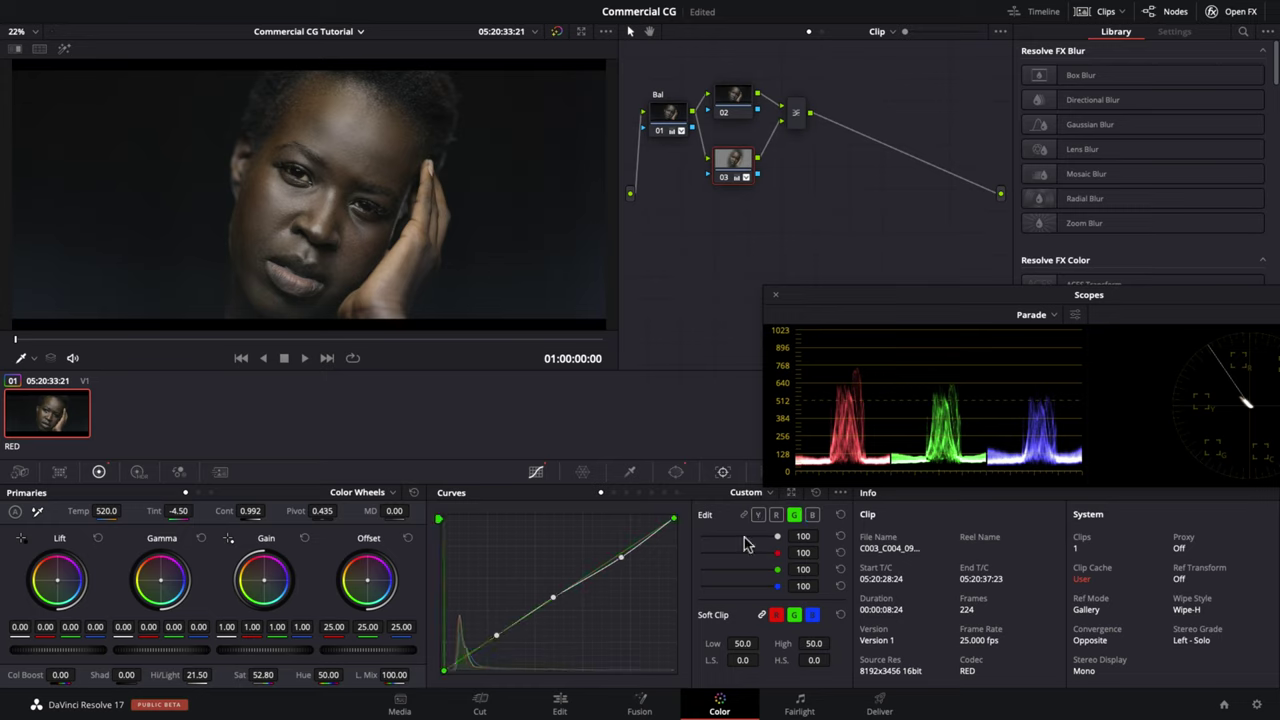
{"action": "left_click", "coordinate": [560, 593]}
{"action": "left_click_drag", "start_coordinate": [674, 518], "coordinate": [641, 507]}
- Push node 02's lift toward teal with red -0.04, green 0.01 and blue 0.02, and compare the node off and on
{"action": "key", "text": "shift+semicolon"}
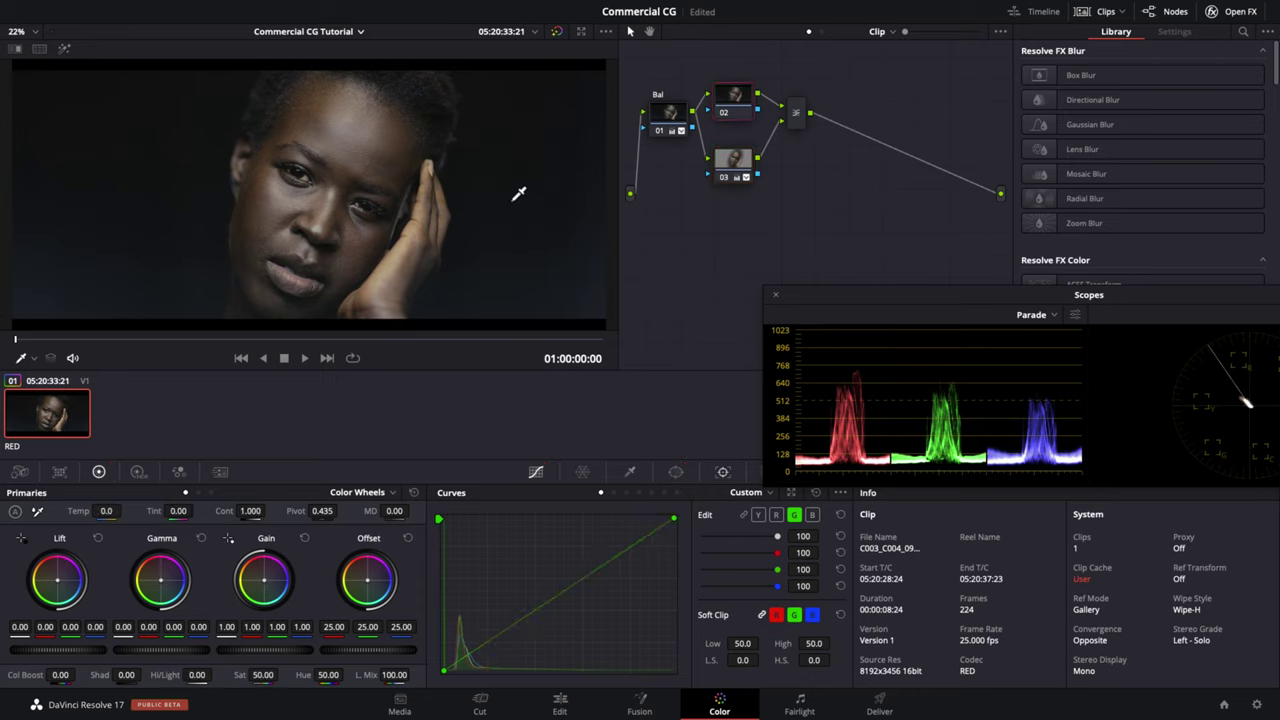
{"action": "left_click", "coordinate": [758, 514]}
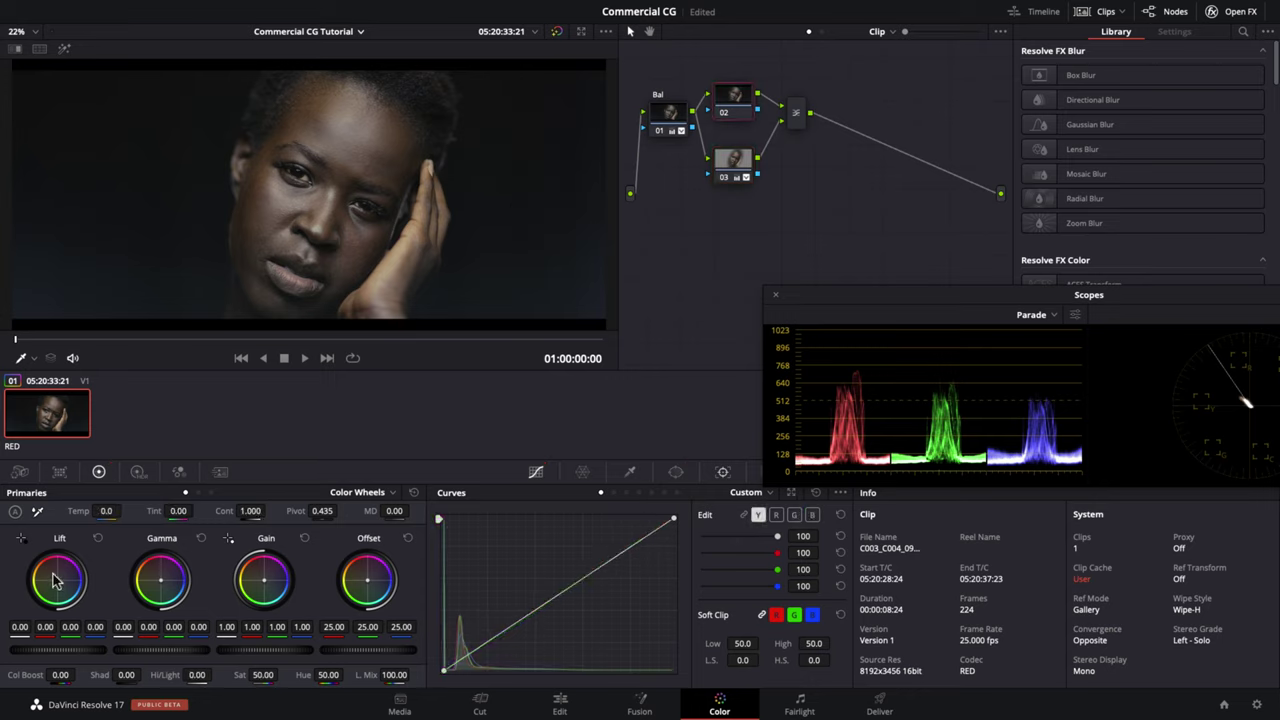
{"action": "left_click_drag", "start_coordinate": [57, 578], "coordinate": [55, 610]}
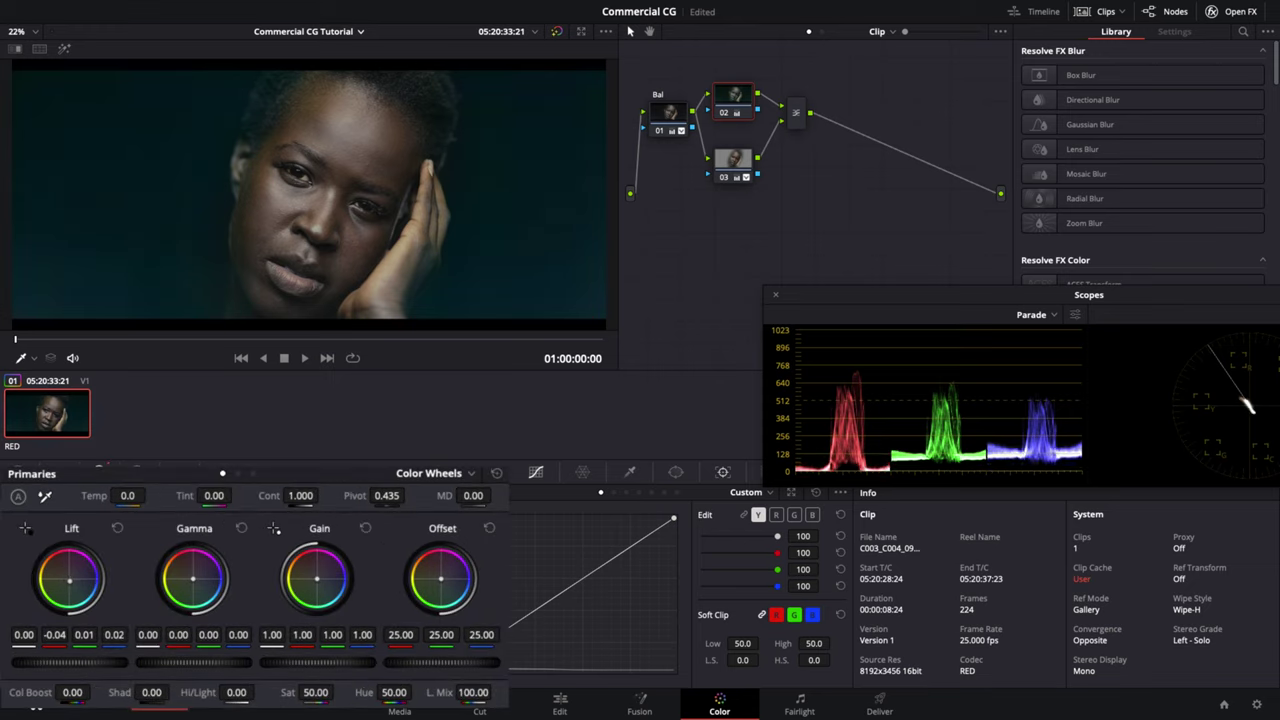
{"action": "key", "text": "ctrl+d"}
{"action": "key", "text": "ctrl+d"}
{"action": "key", "text": "ctrl+d"}
{"action": "key", "text": "ctrl+d"}
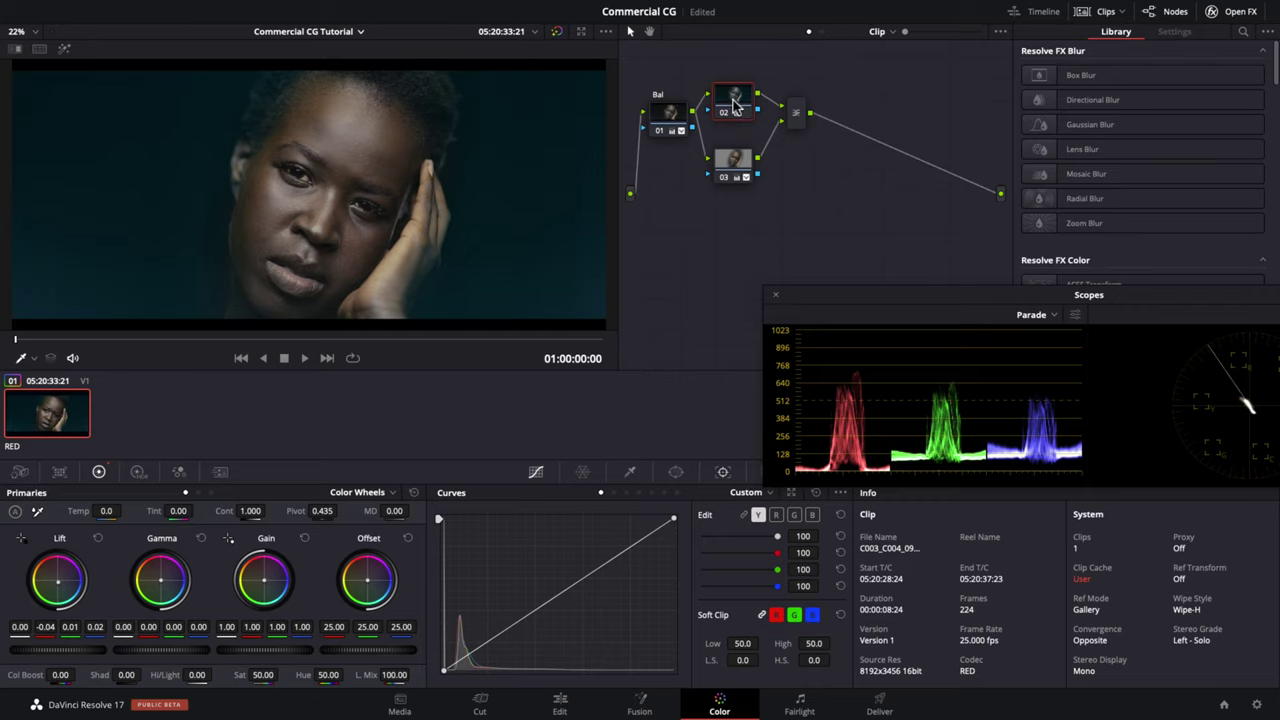
- Add a serial node after the layer mixer and activate a pen-drawn curve window on it
{"action": "left_click", "coordinate": [796, 112]}
{"action": "key", "text": "alt+s"}
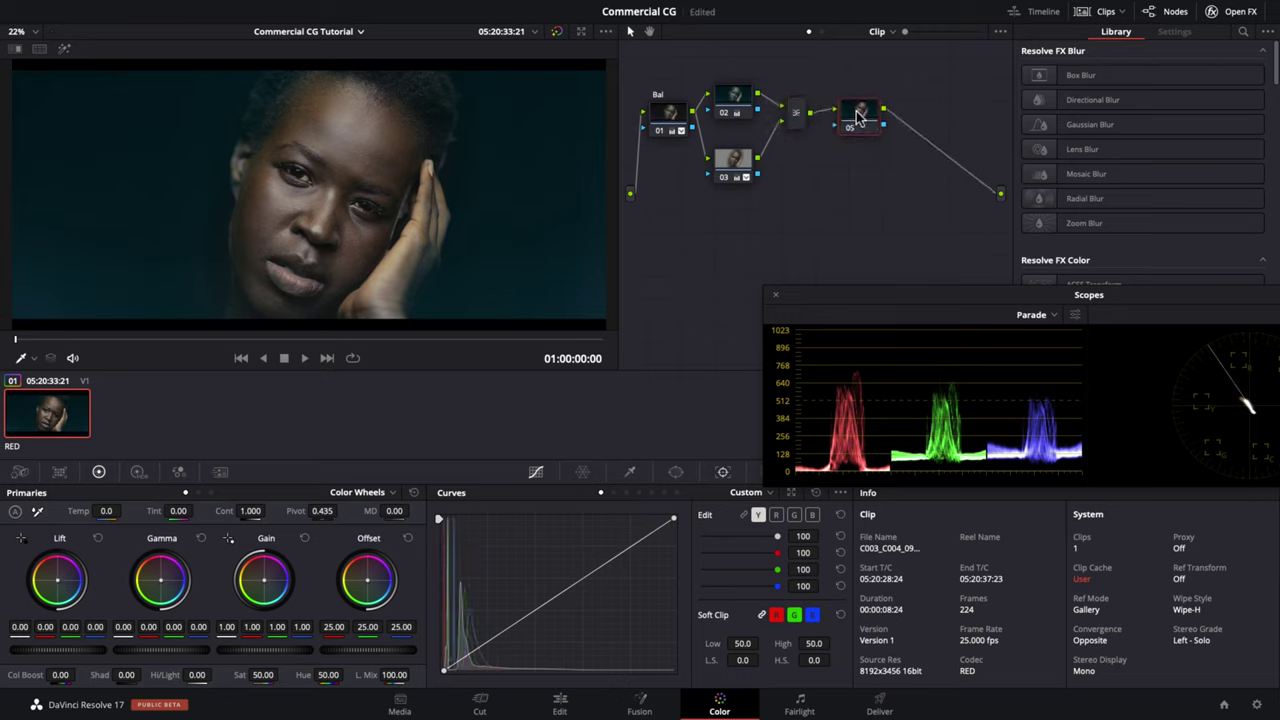
{"action": "left_click", "coordinate": [674, 473]}
{"action": "left_click", "coordinate": [456, 650]}
{"action": "scroll", "coordinate": [195, 212], "scroll_direction": "down", "scroll_amount": 1}
{"action": "scroll", "coordinate": [205, 207], "scroll_direction": "up", "scroll_amount": 1}
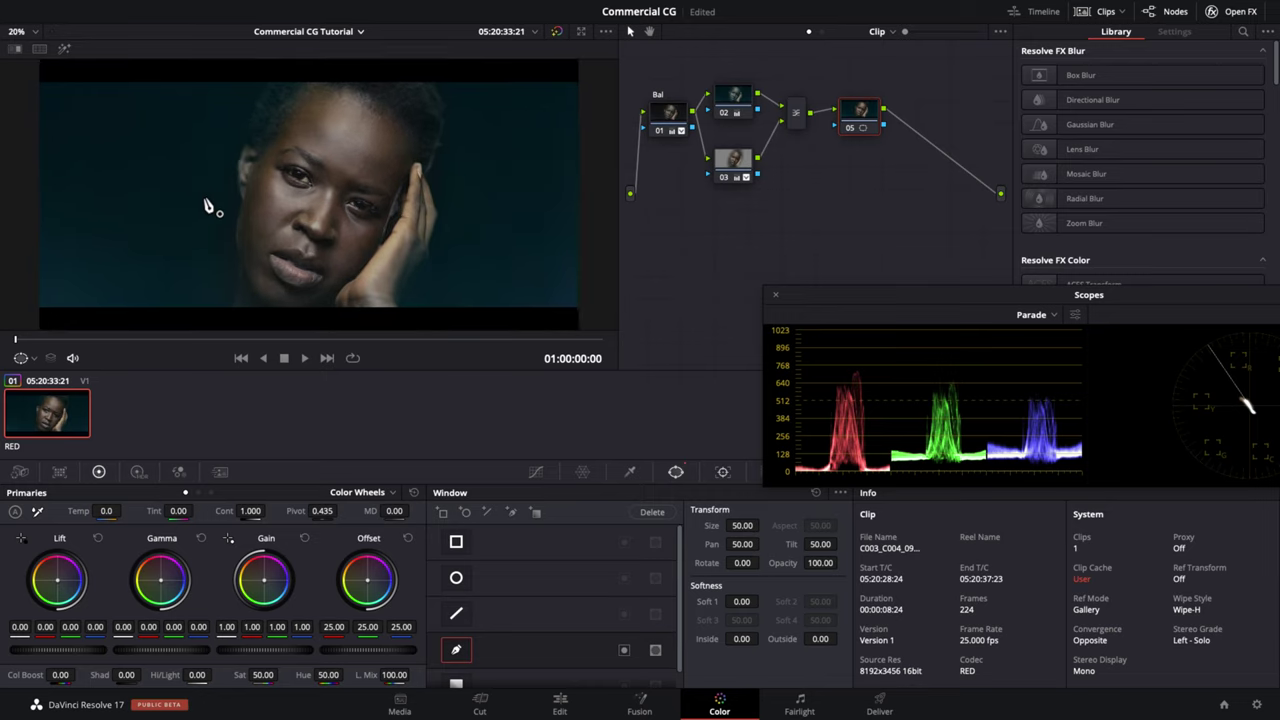
- Draw a closed window around the background, tracing the face and jaw as its inner edge, with Soft 1 at 39.32 and Inside at 5.16
{"action": "left_click", "coordinate": [241, 104]}
{"action": "left_click", "coordinate": [241, 135]}
{"action": "left_click", "coordinate": [233, 180]}
{"action": "left_click", "coordinate": [231, 199]}
{"action": "left_click", "coordinate": [229, 241]}
{"action": "left_click", "coordinate": [237, 265]}
{"action": "left_click", "coordinate": [275, 290]}
{"action": "left_click", "coordinate": [312, 297]}
{"action": "left_click", "coordinate": [352, 289]}
{"action": "left_click", "coordinate": [372, 268]}
{"action": "left_click", "coordinate": [404, 218]}
{"action": "left_click", "coordinate": [421, 164]}
{"action": "left_click", "coordinate": [461, 113]}
{"action": "scroll", "coordinate": [463, 118], "scroll_direction": "down", "scroll_amount": 2}
{"action": "left_click", "coordinate": [445, 142]}
{"action": "left_click", "coordinate": [538, 140]}
{"action": "left_click", "coordinate": [558, 309]}
{"action": "left_click", "coordinate": [59, 314]}
{"action": "left_click", "coordinate": [74, 137]}
{"action": "left_click", "coordinate": [146, 133]}
{"action": "left_click", "coordinate": [209, 141]}
{"action": "left_click", "coordinate": [262, 133]}
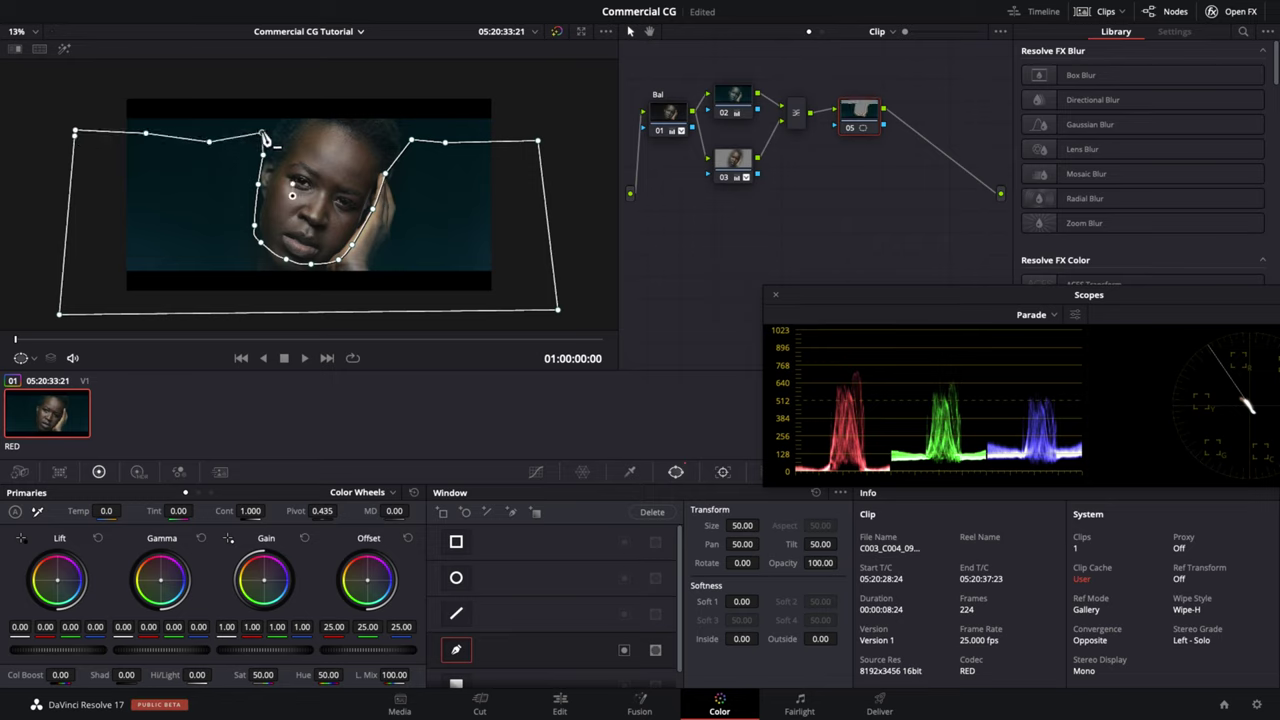
{"action": "left_click_drag", "start_coordinate": [738, 602], "coordinate": [743, 645]}
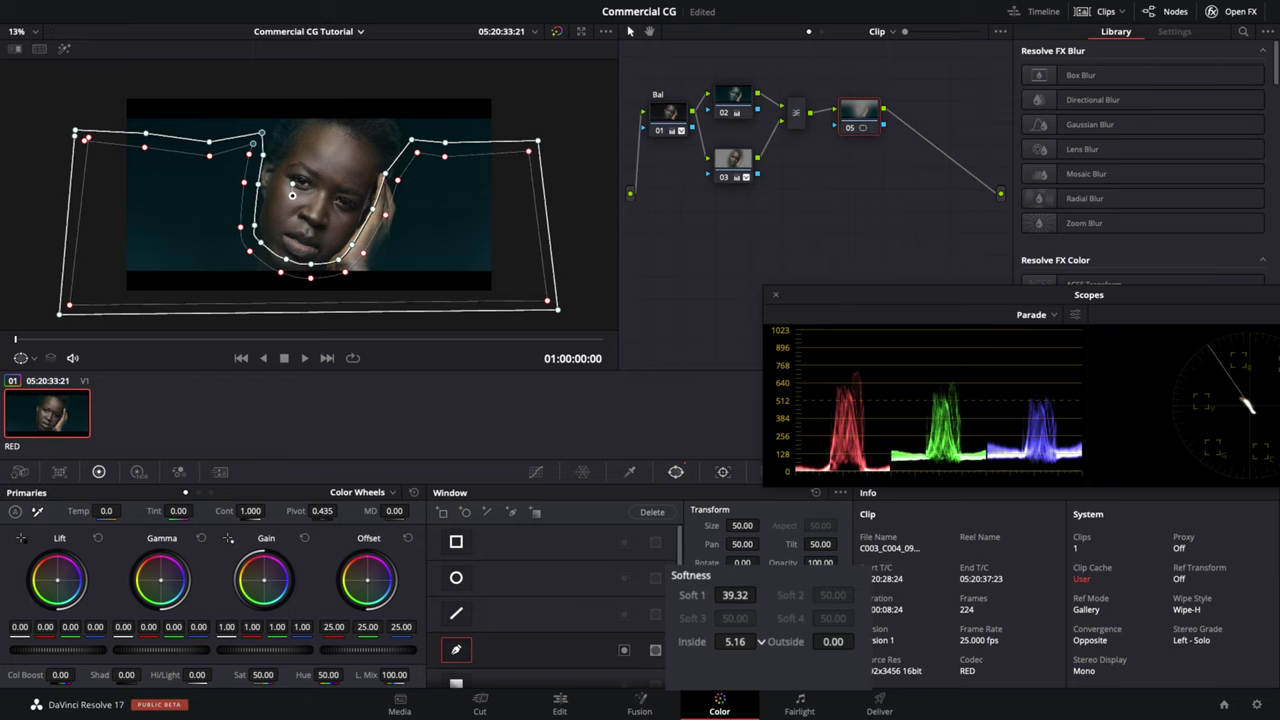
- Push node 05's lift toward teal with red -0.05, green 0.01 and blue 0.02, and set Temp to 280 and Tint to -19
{"action": "left_click_drag", "start_coordinate": [57, 581], "coordinate": [58, 583]}
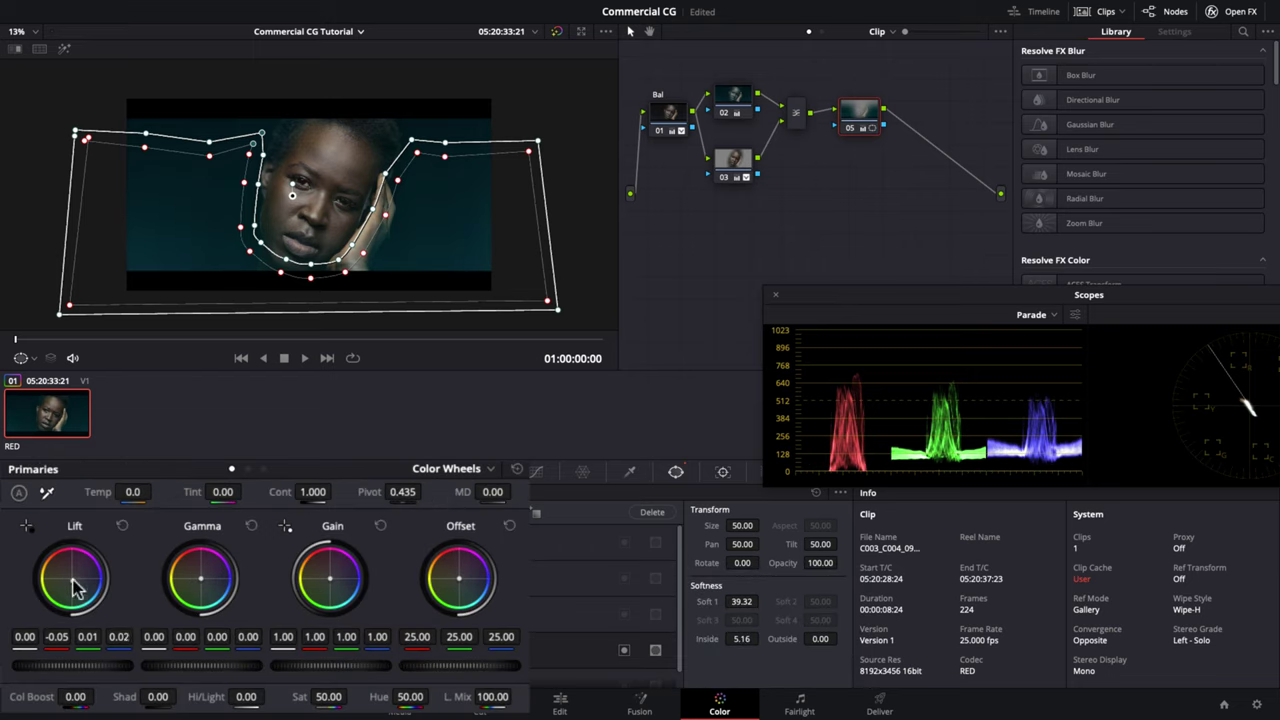
{"action": "scroll", "coordinate": [385, 227], "scroll_direction": "up", "scroll_amount": 3}
{"action": "scroll", "coordinate": [385, 227], "scroll_direction": "down", "scroll_amount": 1}
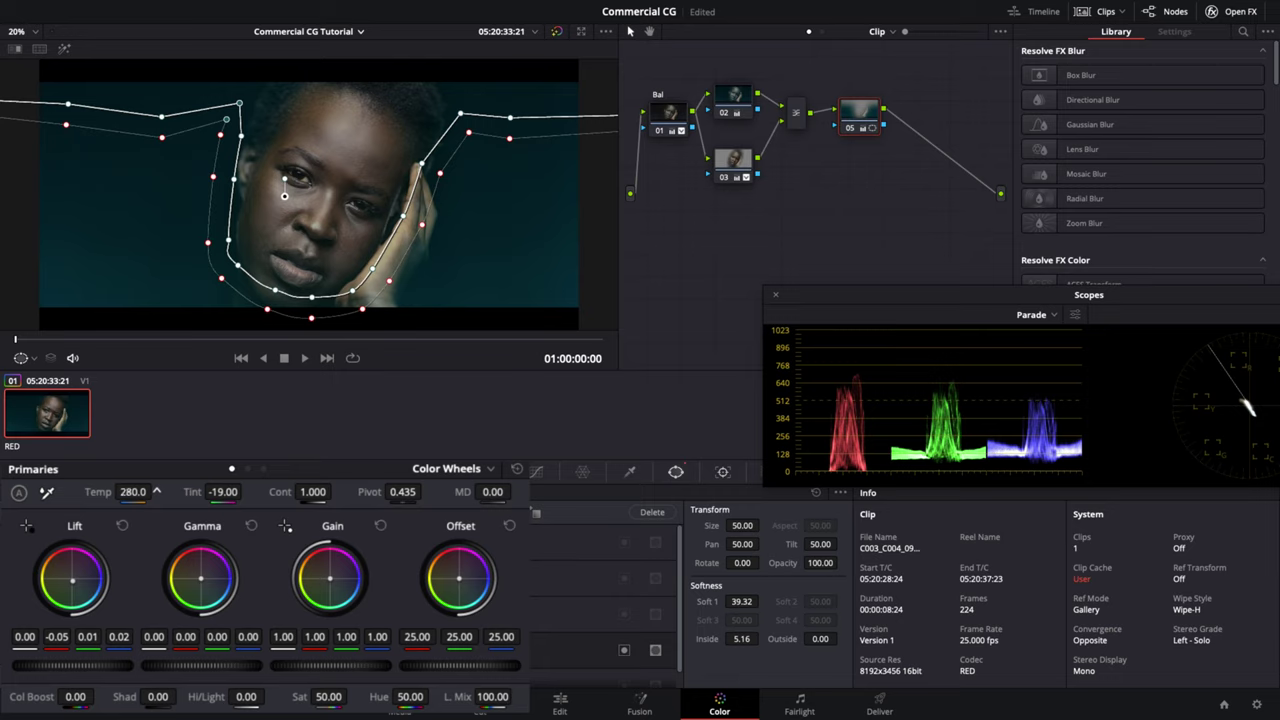
- Raise node 05's gain to 1.25 and compare the node off and on
{"action": "left_click_drag", "start_coordinate": [262, 650], "coordinate": [303, 650]}
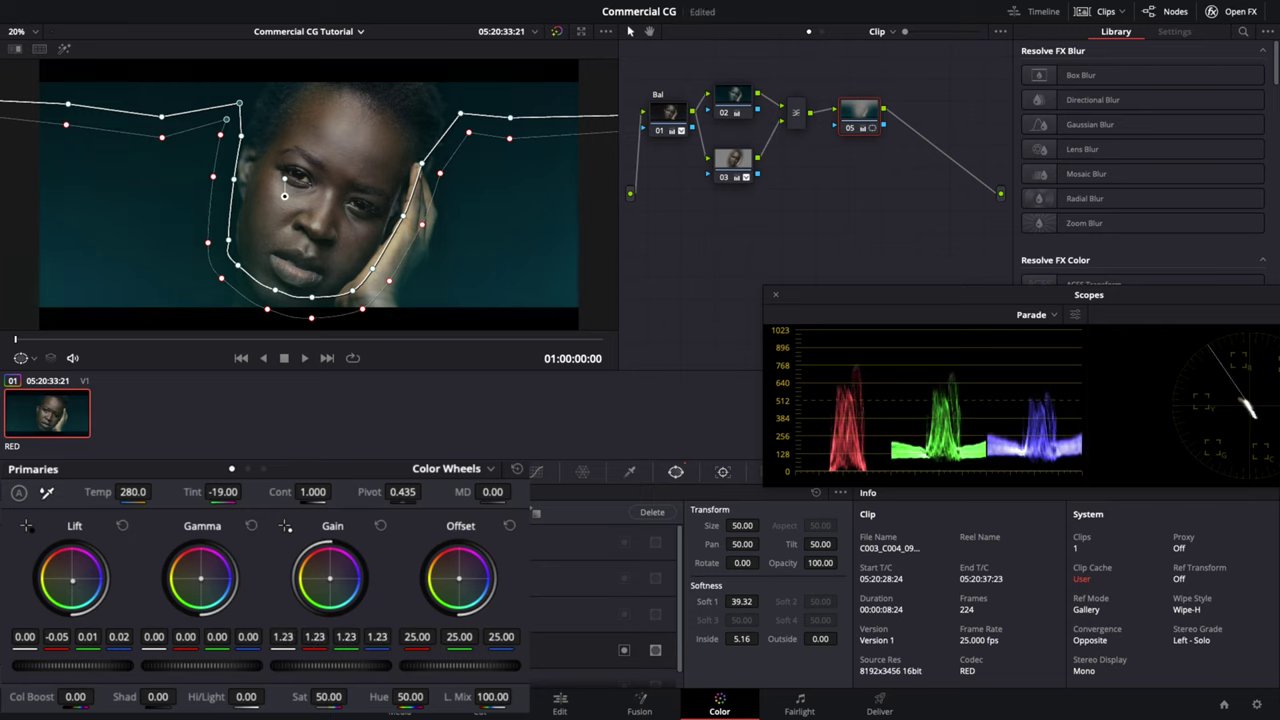
{"action": "left_click_drag", "start_coordinate": [330, 665], "coordinate": [336, 665]}
{"action": "left_click_drag", "start_coordinate": [852, 122], "coordinate": [850, 120]}
{"action": "left_click", "coordinate": [851, 119]}
{"action": "key", "text": "ctrl+d"}
{"action": "key", "text": "ctrl+d"}
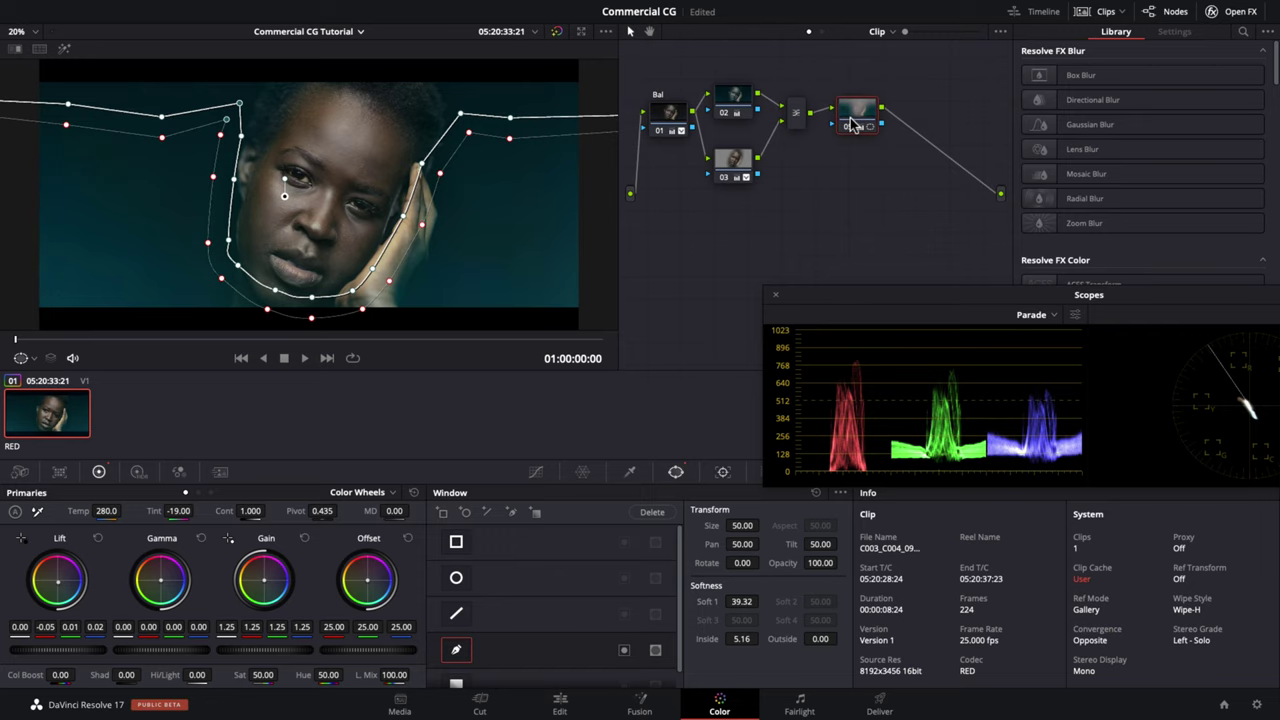
{"action": "left_click", "coordinate": [850, 126]}
{"action": "left_click", "coordinate": [850, 126]}
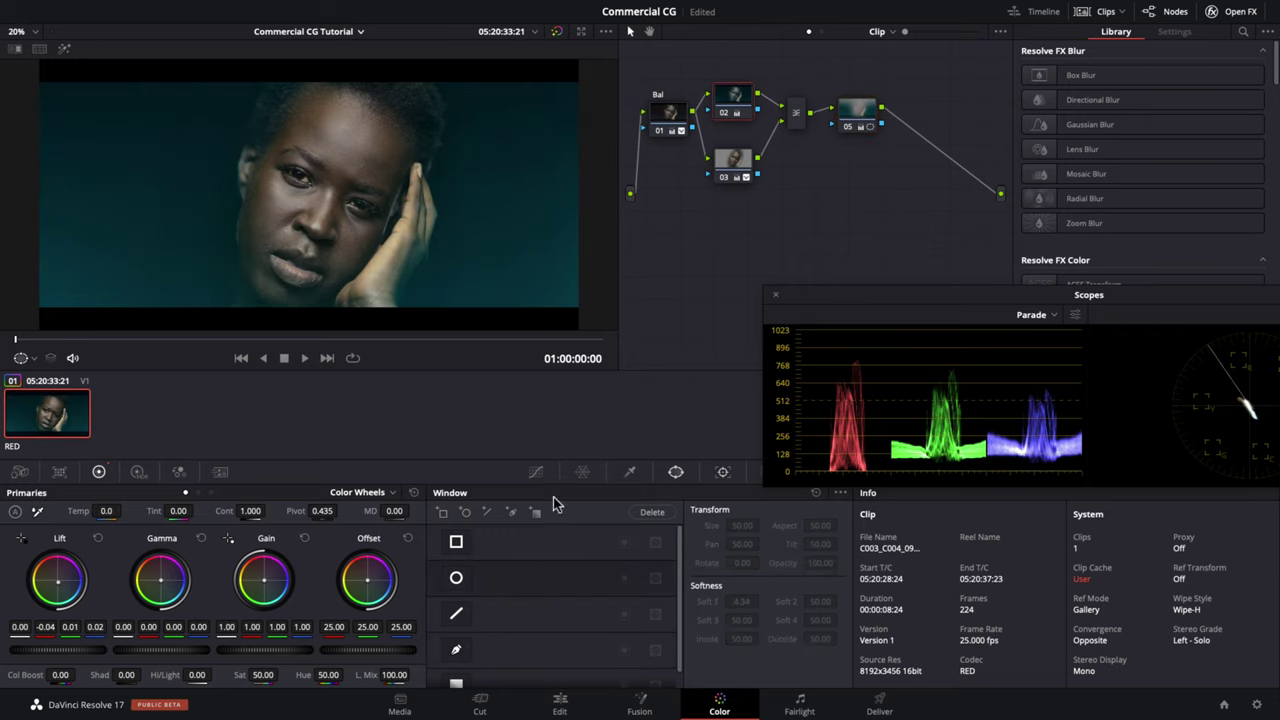
- Try lifting node 02's midtones and highlights with a two-point custom curve, and compare the node off and on
{"action": "left_click", "coordinate": [536, 471]}
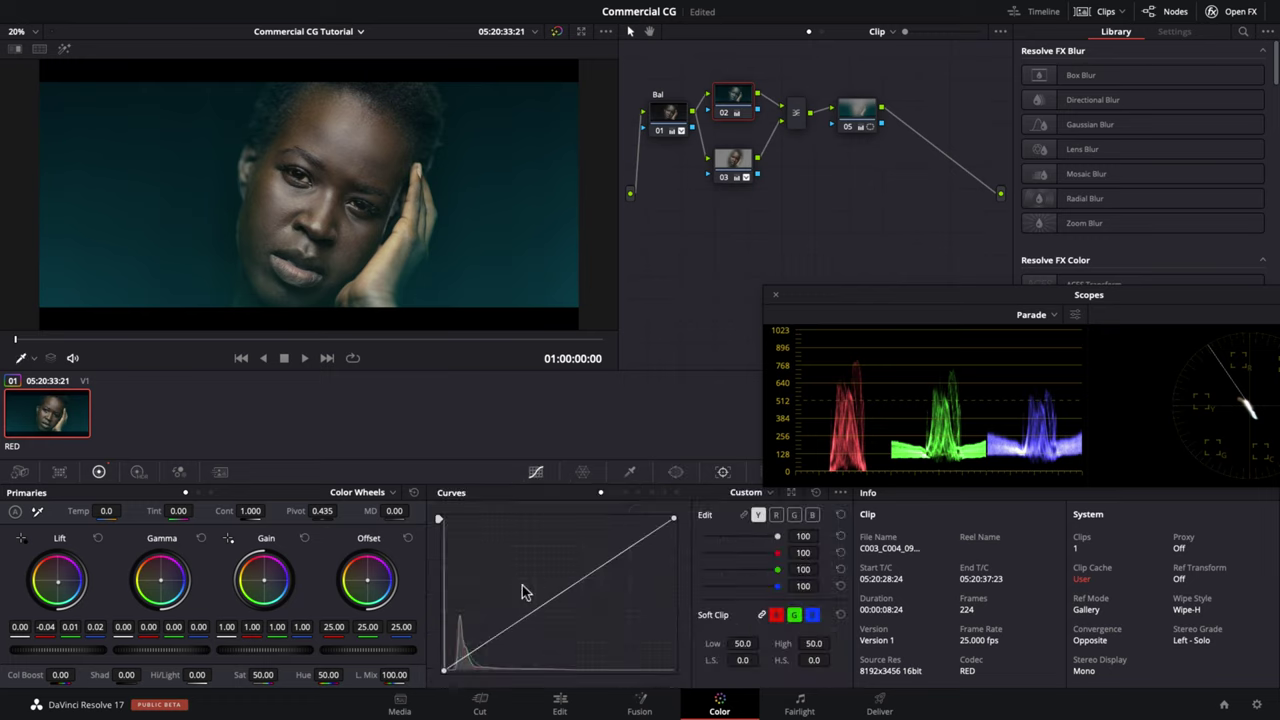
{"action": "left_click", "coordinate": [519, 627]}
{"action": "left_click_drag", "start_coordinate": [609, 557], "coordinate": [614, 553]}
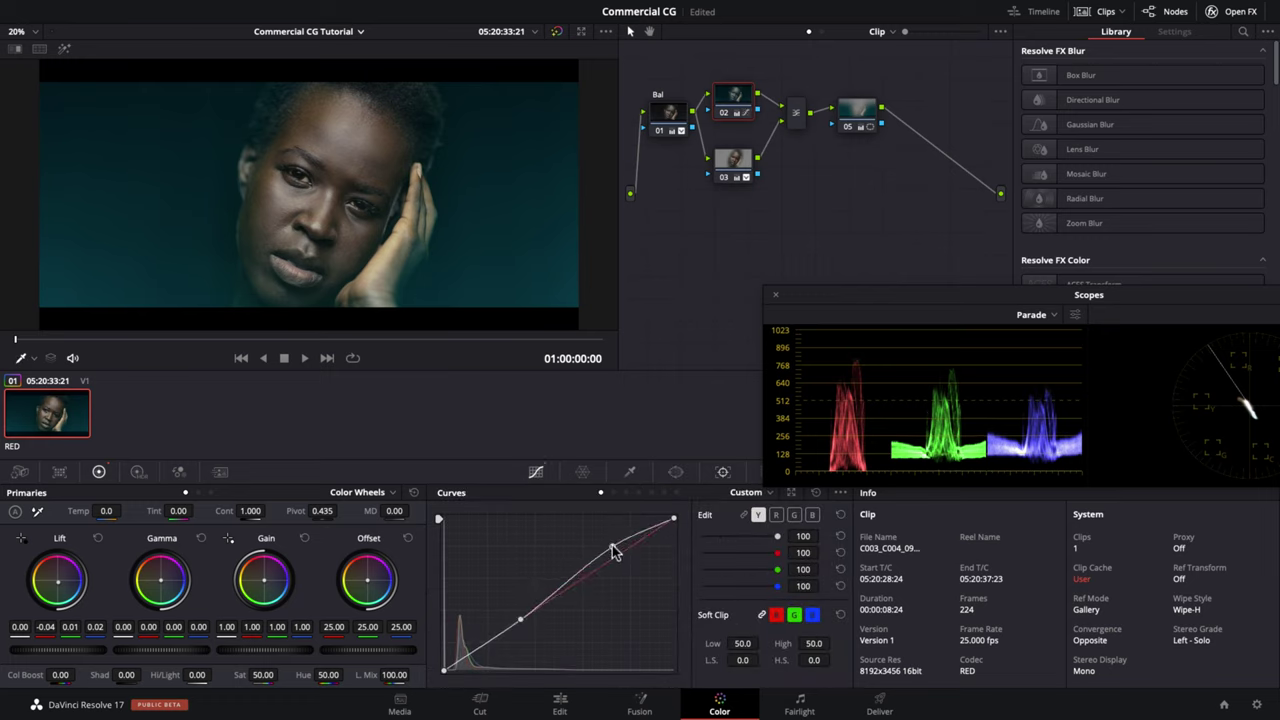
{"action": "left_click_drag", "start_coordinate": [521, 620], "coordinate": [525, 615]}
{"action": "left_click_drag", "start_coordinate": [613, 551], "coordinate": [606, 563]}
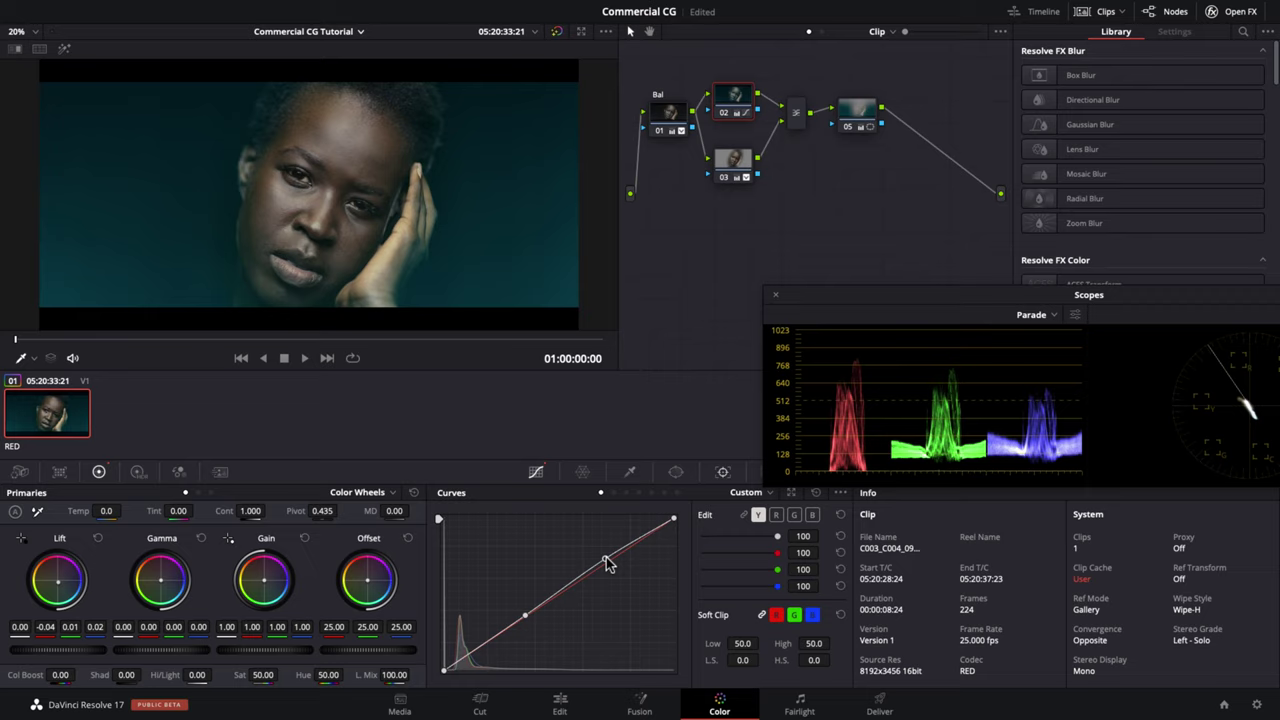
{"action": "left_click_drag", "start_coordinate": [525, 615], "coordinate": [525, 614]}
{"action": "key", "text": "super+d"}
{"action": "key", "text": "super+d"}
- Lift node 05's custom curve slightly with a lower and an upper point, and compare the node off and on
{"action": "left_click", "coordinate": [851, 116]}
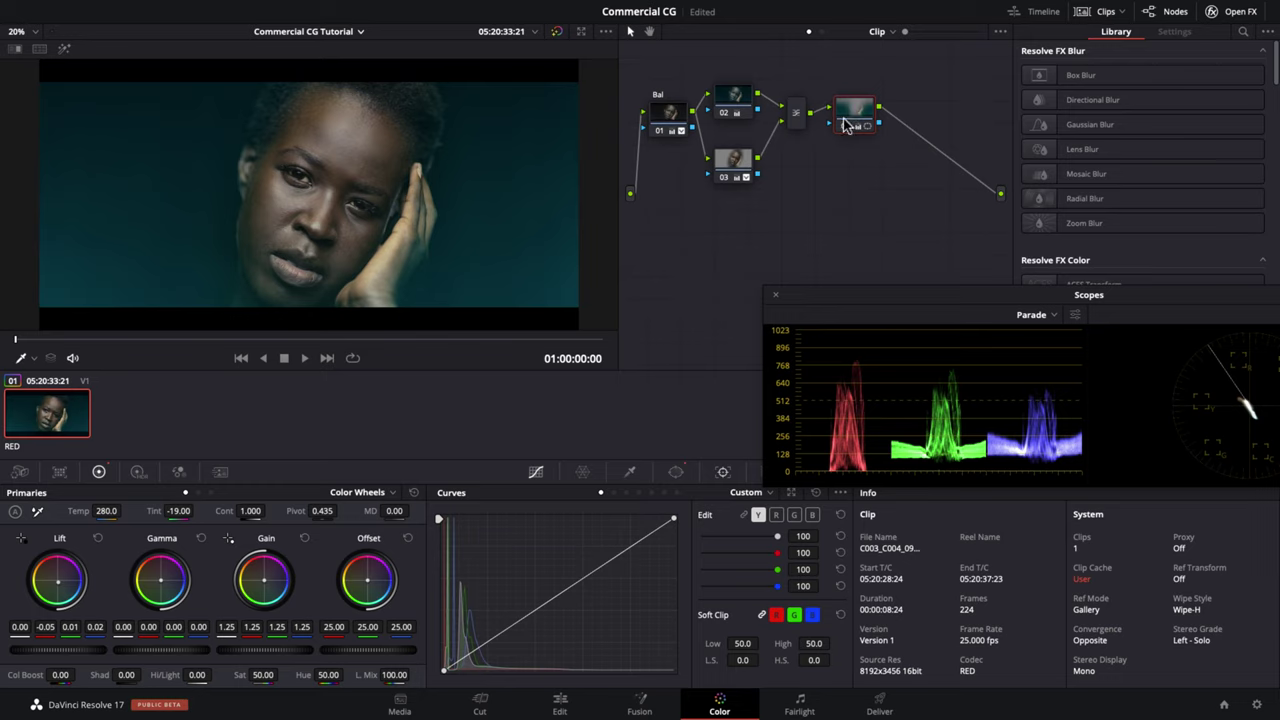
{"action": "left_click", "coordinate": [507, 629]}
{"action": "left_click_drag", "start_coordinate": [603, 565], "coordinate": [607, 555]}
{"action": "left_click_drag", "start_coordinate": [505, 632], "coordinate": [536, 603]}
{"action": "key", "text": "ctrl+d"}
{"action": "key", "text": "ctrl+d"}
{"action": "key", "text": "ctrl+d"}
{"action": "key", "text": "ctrl+d"}
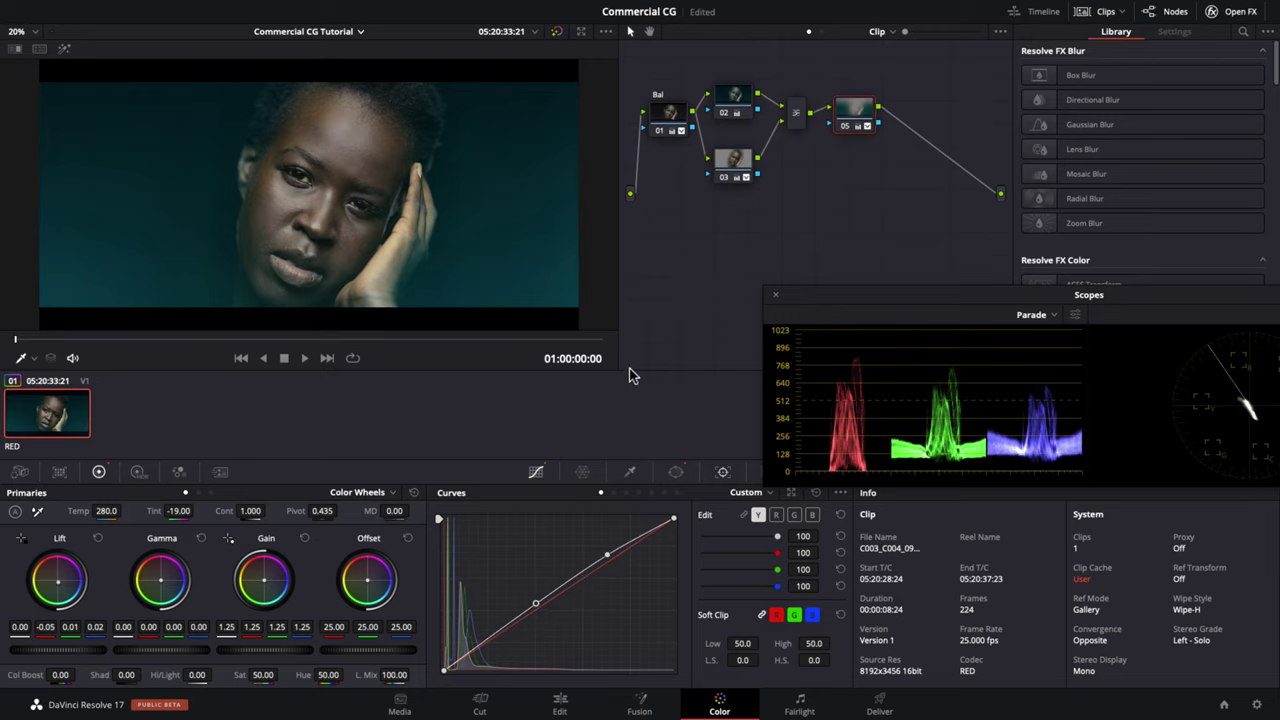
{"action": "key", "text": "ctrl+d"}
{"action": "key", "text": "ctrl+d"}
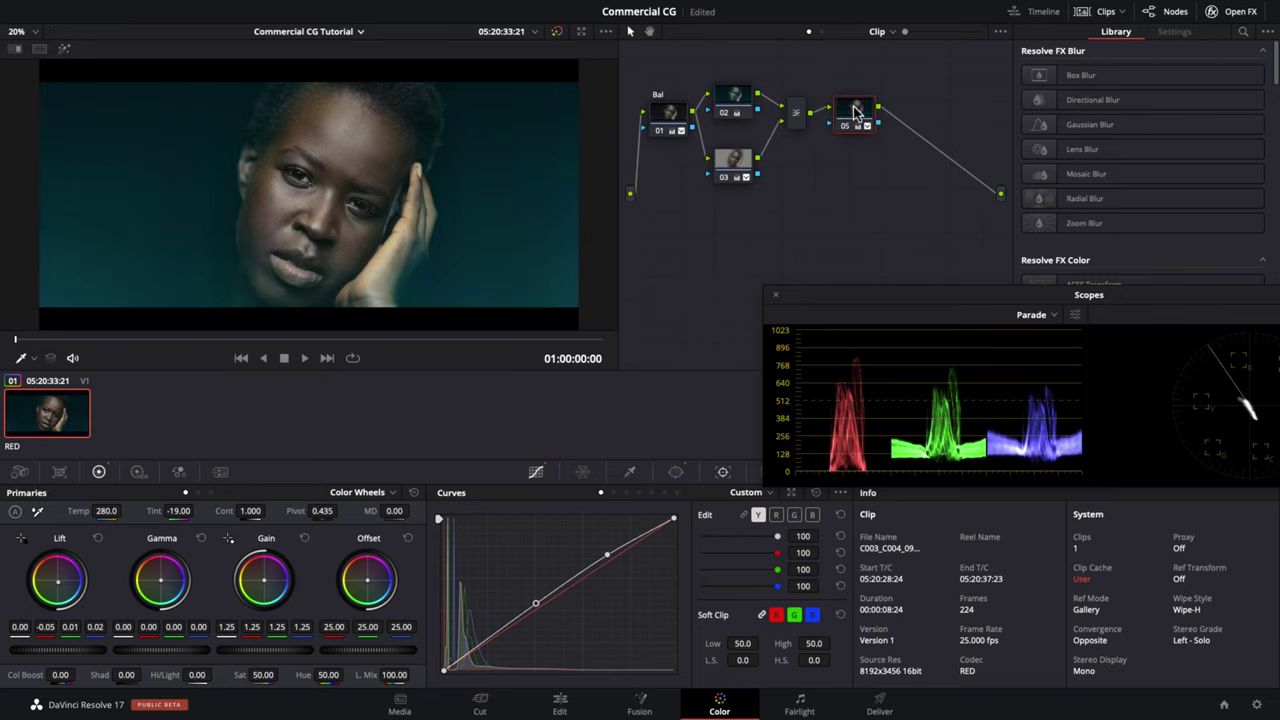
- Add a serial node after node 05 and activate a pen-drawn curve window on it
{"action": "key", "text": "alt+s"}
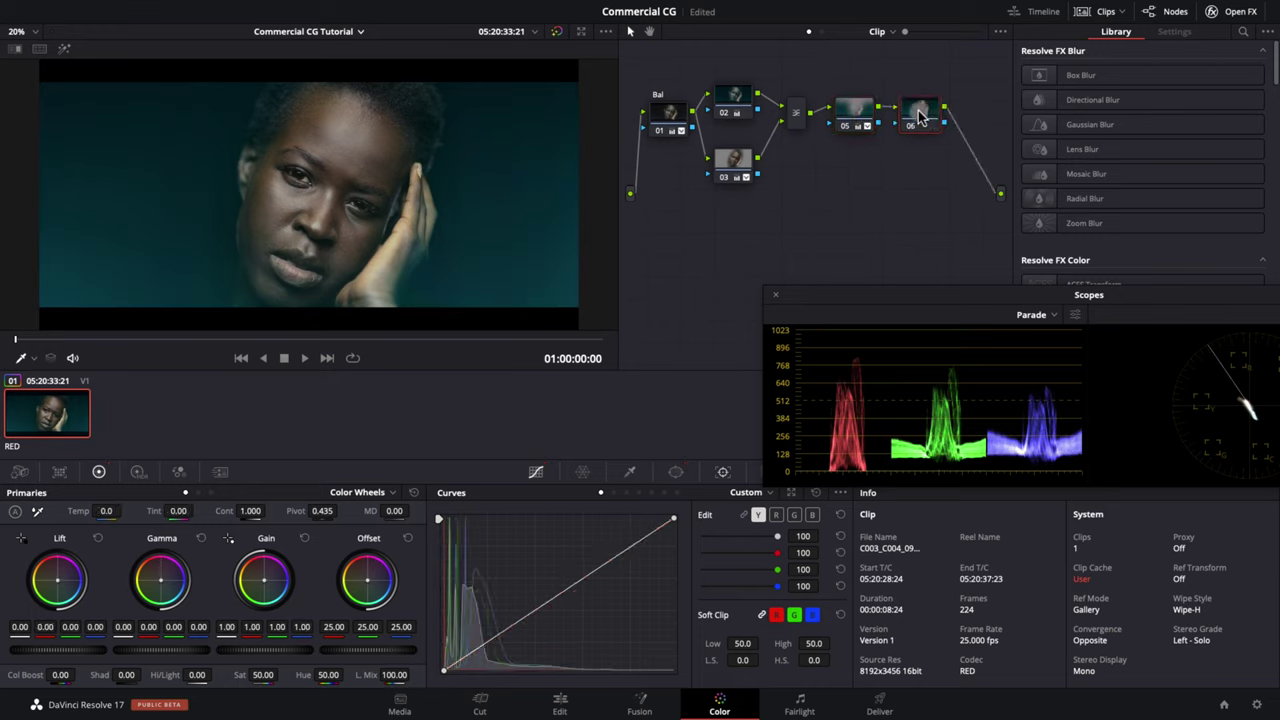
{"action": "left_click", "coordinate": [676, 471]}
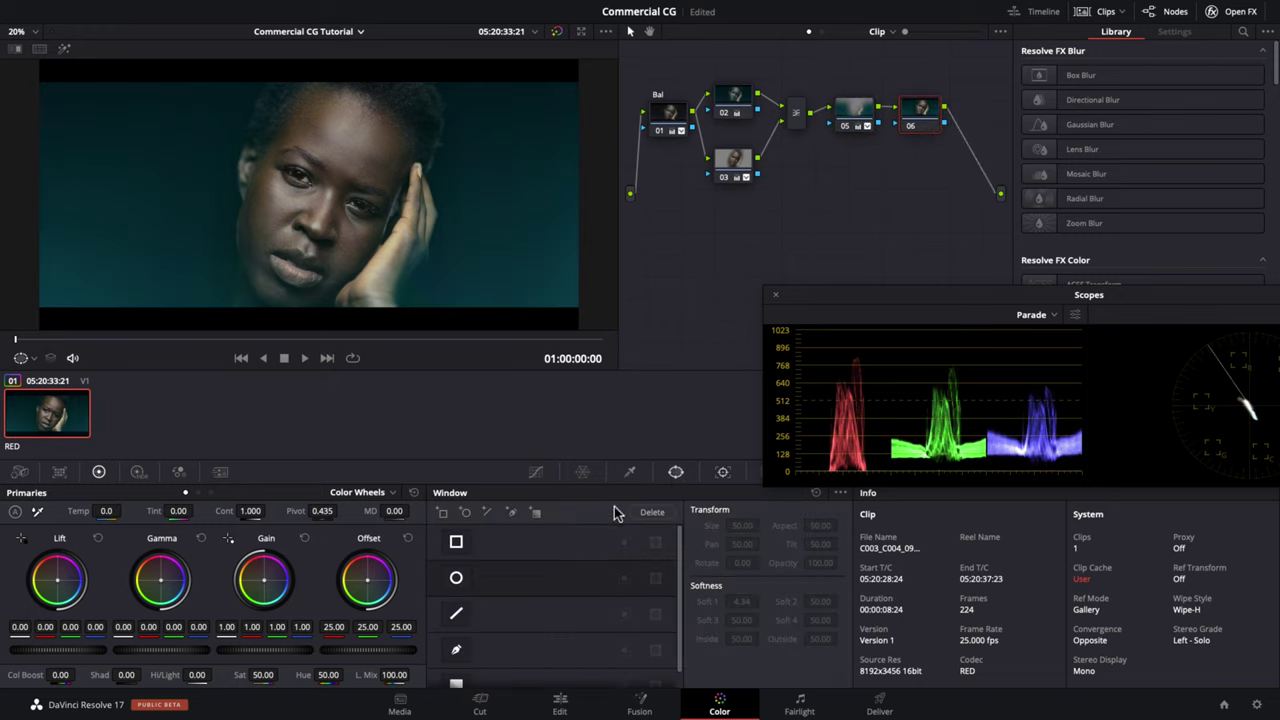
{"action": "left_click", "coordinate": [456, 654]}
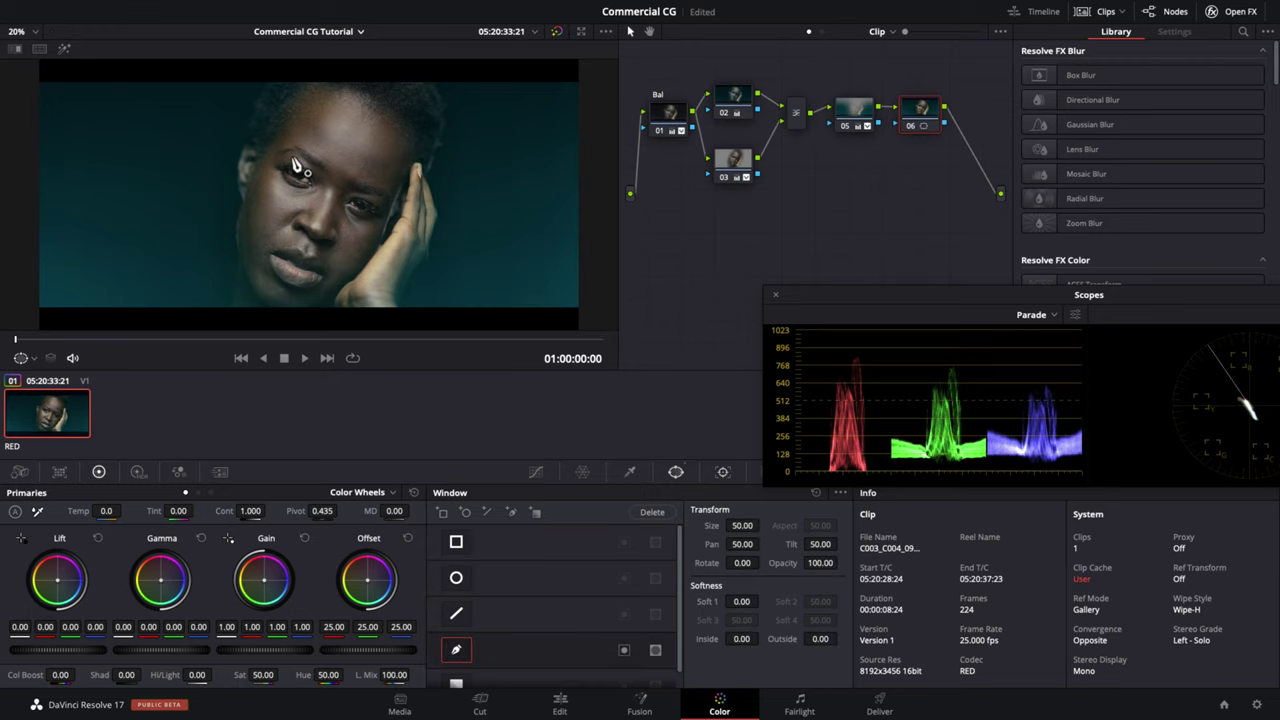
- Draw a closed window around both eyes and brows across the nose bridge, with Soft 1 at 10.62 and Outside at 0.86
{"action": "scroll", "coordinate": [296, 165], "scroll_direction": "up", "scroll_amount": 1}
{"action": "scroll", "coordinate": [296, 165], "scroll_direction": "up", "scroll_amount": 3}
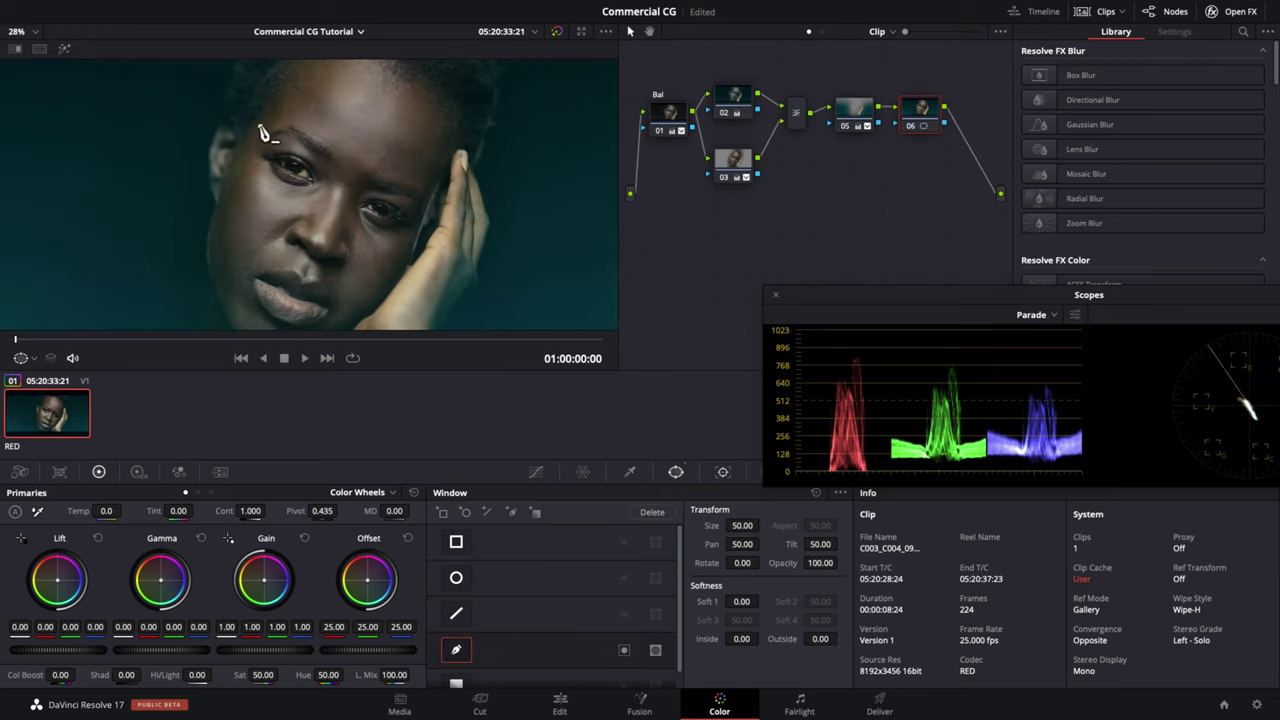
{"action": "left_click", "coordinate": [285, 134]}
{"action": "left_click", "coordinate": [311, 145]}
{"action": "left_click", "coordinate": [352, 161]}
{"action": "left_click", "coordinate": [375, 172]}
{"action": "left_click", "coordinate": [398, 182]}
{"action": "left_click", "coordinate": [426, 210]}
{"action": "left_click", "coordinate": [425, 215]}
{"action": "left_click", "coordinate": [418, 231]}
{"action": "left_click", "coordinate": [388, 238]}
{"action": "left_click", "coordinate": [362, 227]}
{"action": "left_click", "coordinate": [344, 206]}
{"action": "left_click", "coordinate": [340, 182]}
{"action": "left_click", "coordinate": [293, 194]}
{"action": "left_click", "coordinate": [267, 185]}
{"action": "left_click", "coordinate": [250, 168]}
{"action": "left_click", "coordinate": [254, 142]}
{"action": "left_click", "coordinate": [260, 132]}
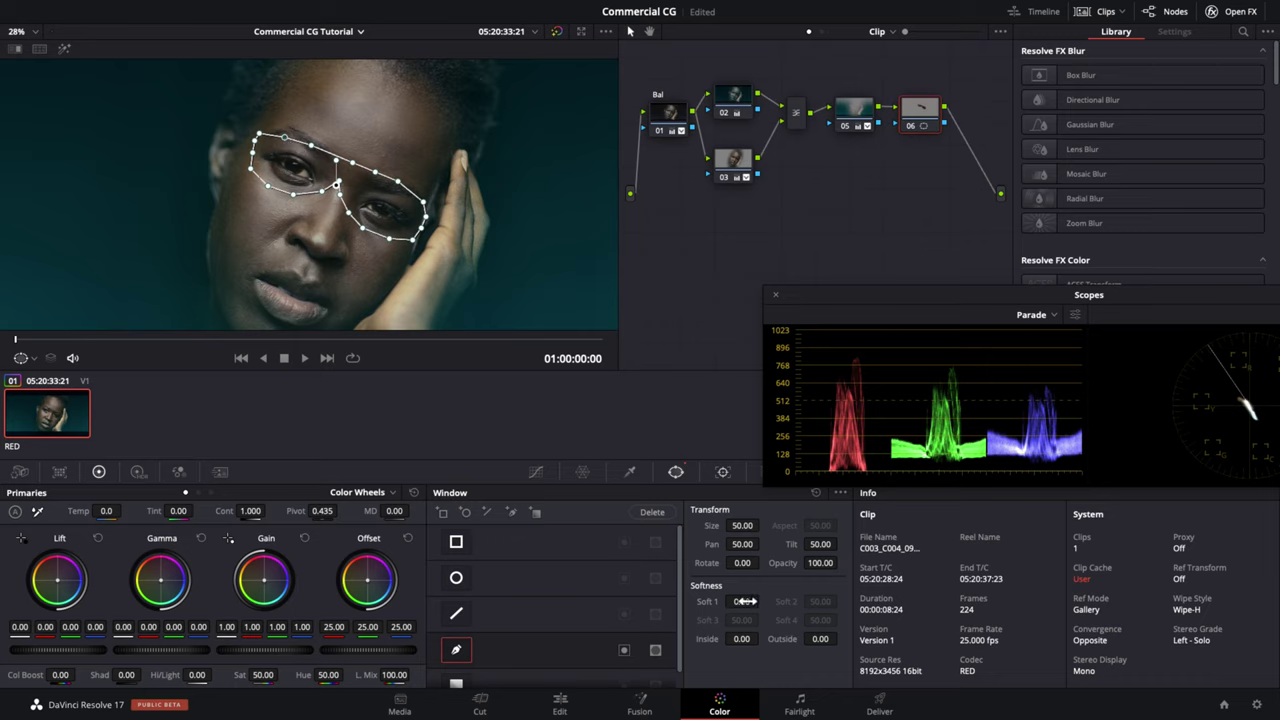
{"action": "left_click_drag", "start_coordinate": [745, 601], "coordinate": [760, 594]}
{"action": "left_click_drag", "start_coordinate": [846, 660], "coordinate": [838, 652]}
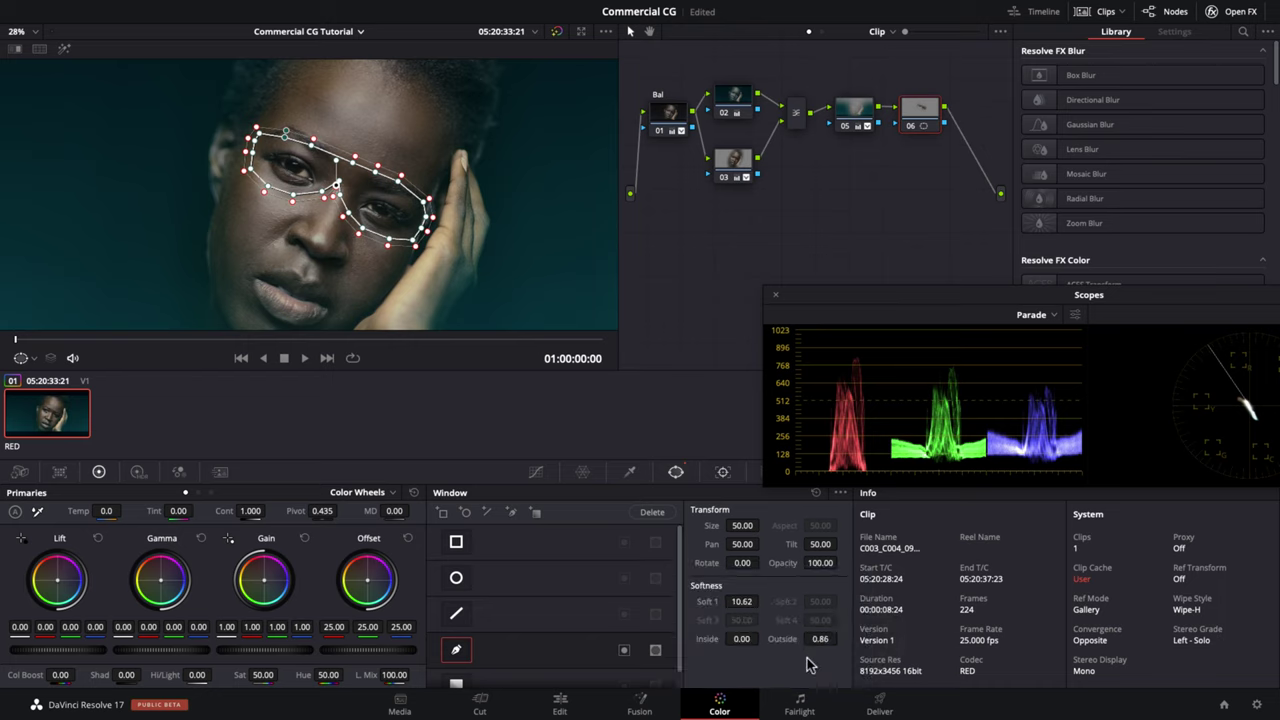
- Invert node 06's eye window, soften the rest with Midtone Detail -91.50, and compare the node off and on
{"action": "left_click", "coordinate": [624, 650]}
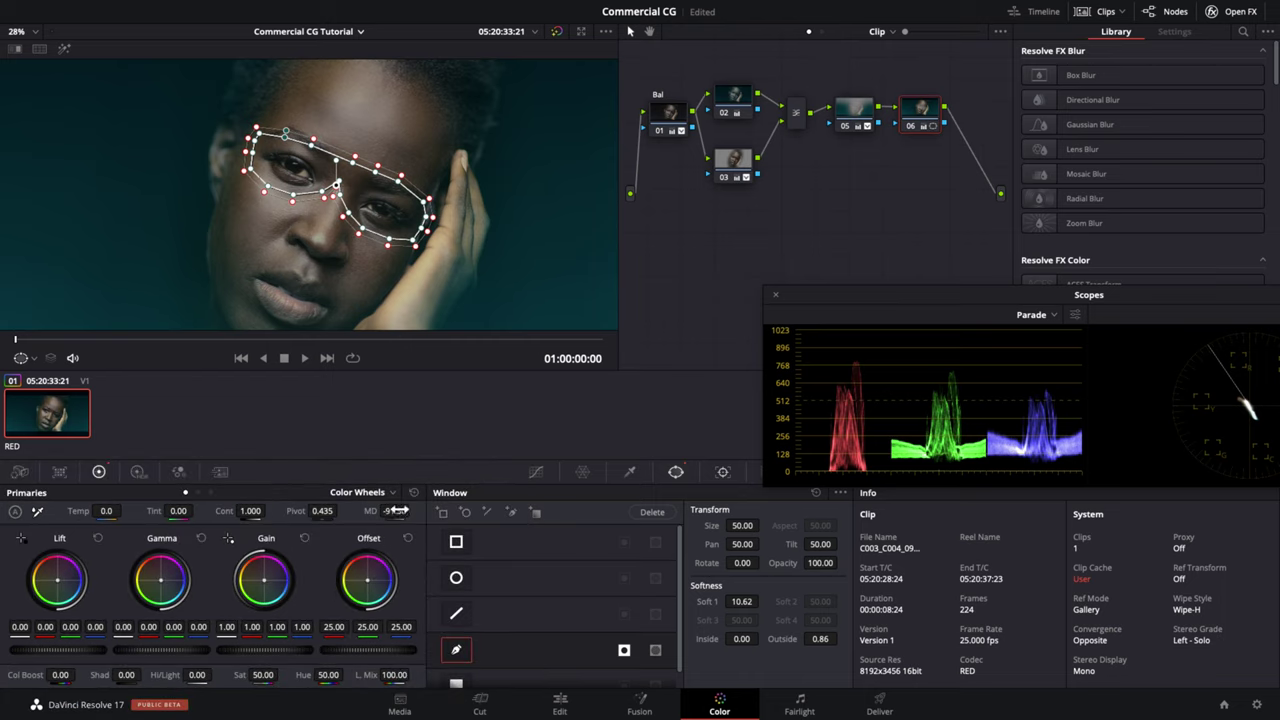
{"action": "key", "text": "shift+grave"}
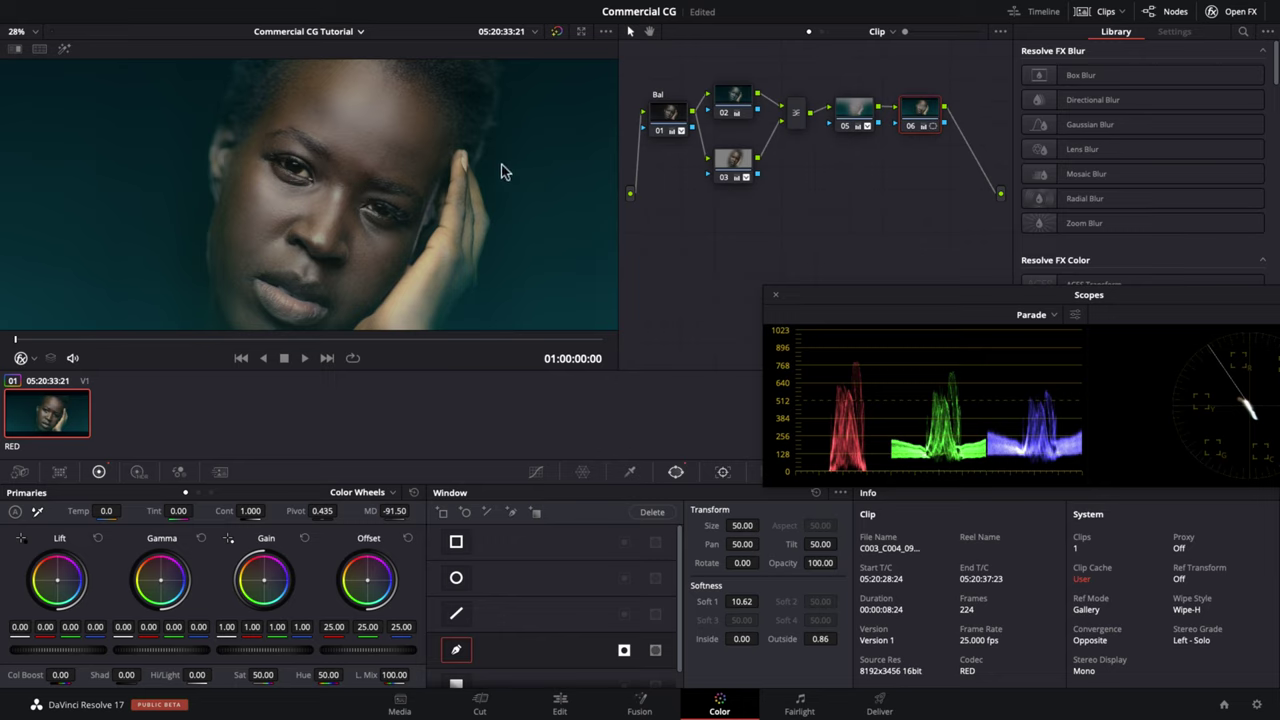
{"action": "key", "text": "ctrl+d"}
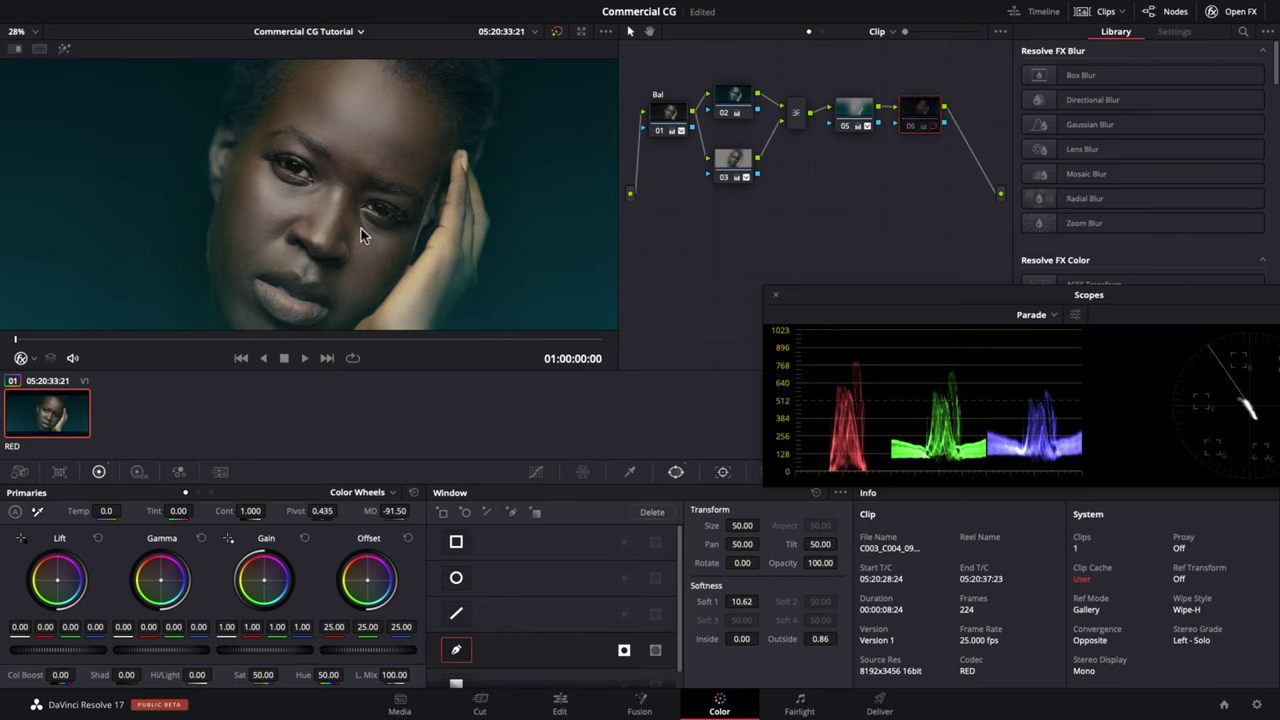
{"action": "key", "text": "ctrl+d"}
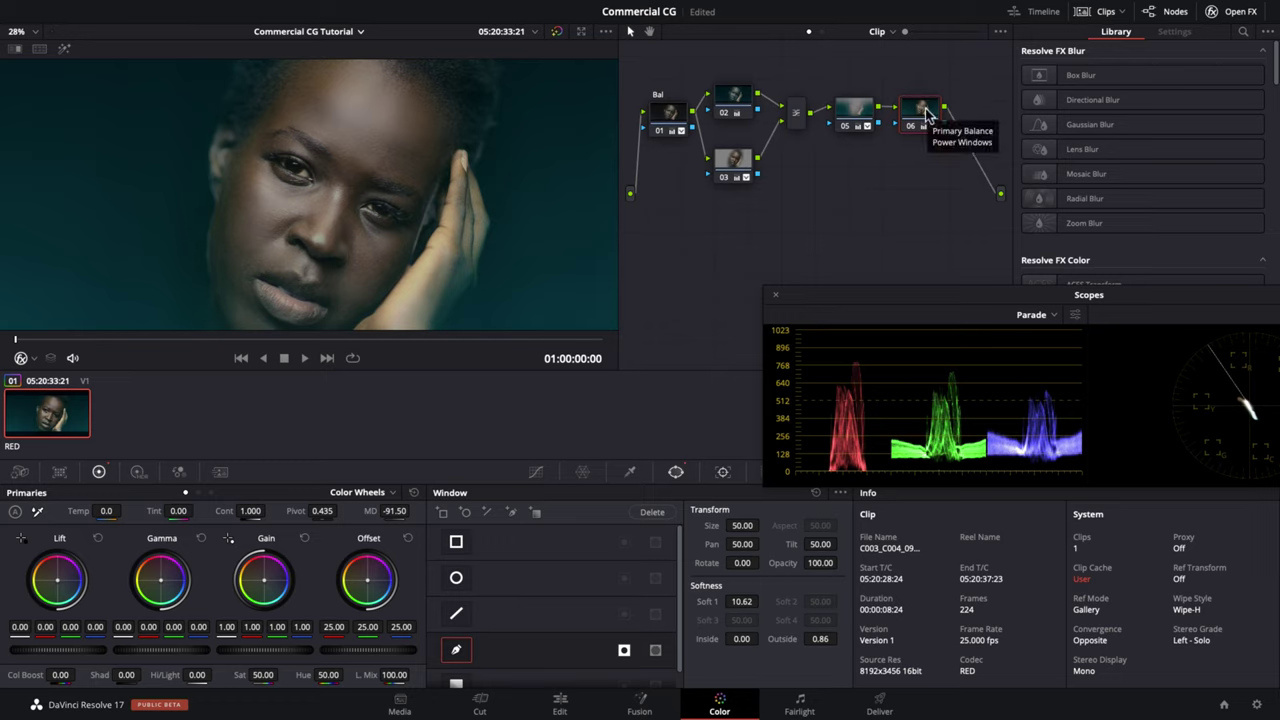
- Try the Face Refinement effect on a new serial node after node 06, moving the scopes out of the way
{"action": "key", "text": "alt+s"}
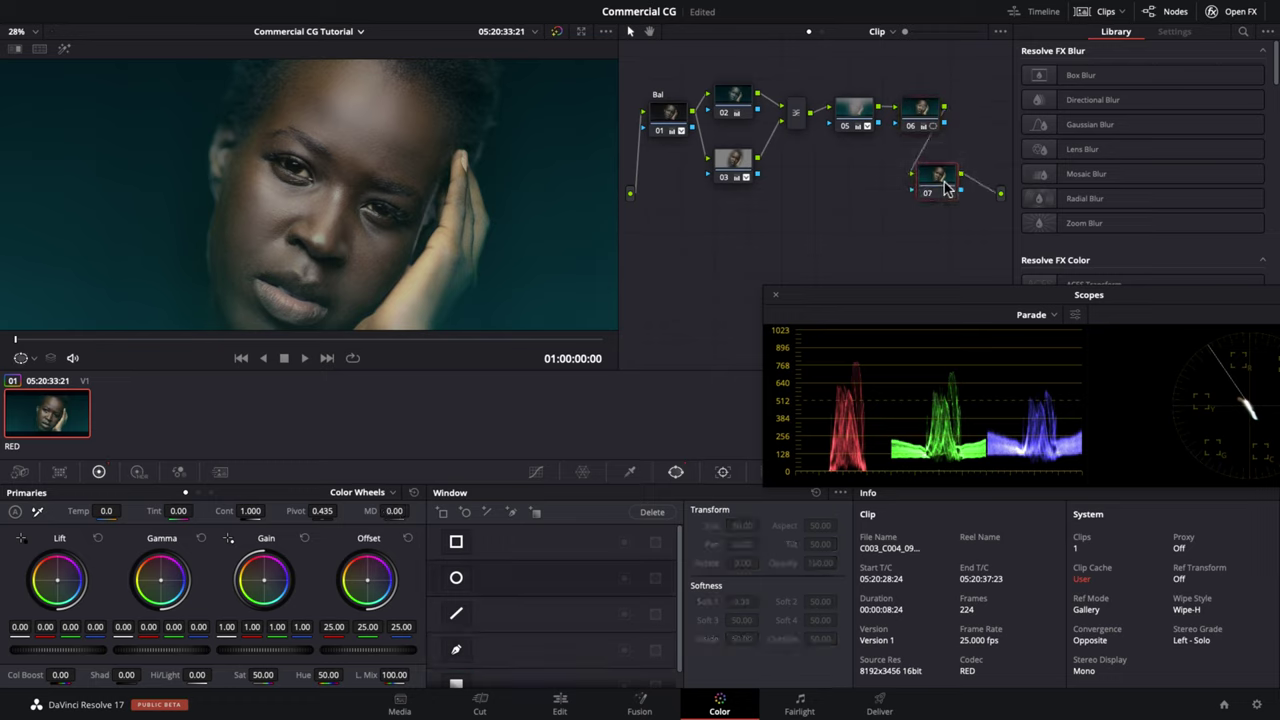
{"action": "left_click", "coordinate": [1244, 32]}
{"action": "left_click", "coordinate": [1152, 56]}
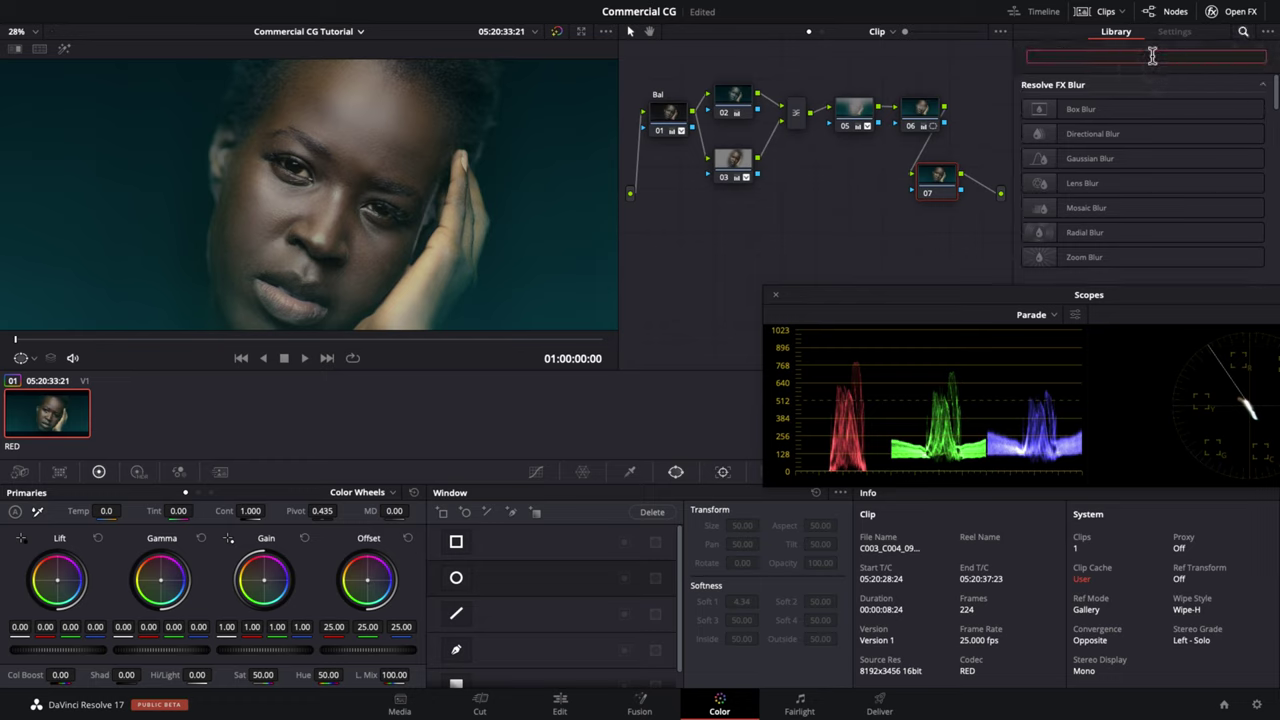
{"action": "type", "text": "face"}
{"action": "left_click_drag", "start_coordinate": [1066, 112], "coordinate": [937, 183]}
{"action": "left_click_drag", "start_coordinate": [1008, 292], "coordinate": [1006, 474]}
{"action": "scroll", "coordinate": [1075, 200], "scroll_direction": "down", "scroll_amount": 2}
{"action": "scroll", "coordinate": [1075, 200], "scroll_direction": "up", "scroll_amount": 1}
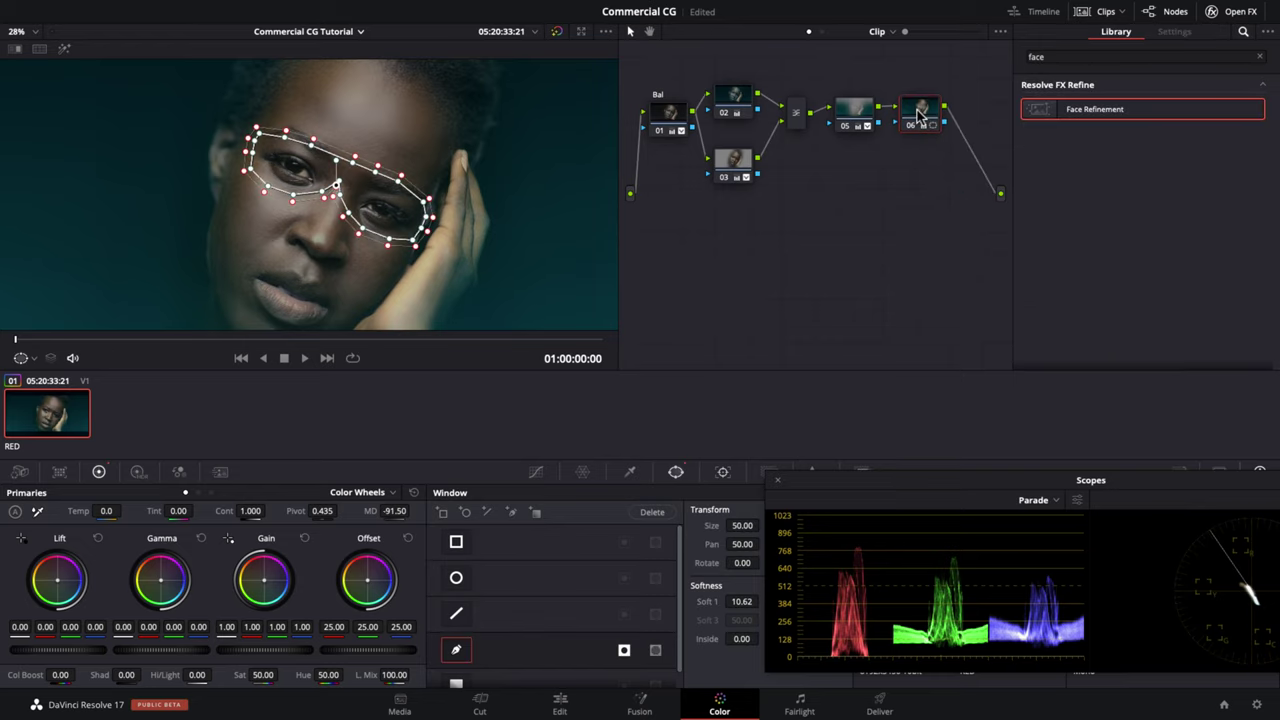
- Add serial node 07 after node 06 and copy node 06's grade and eye window onto it
{"action": "left_click_drag", "start_coordinate": [645, 163], "coordinate": [975, 117]}
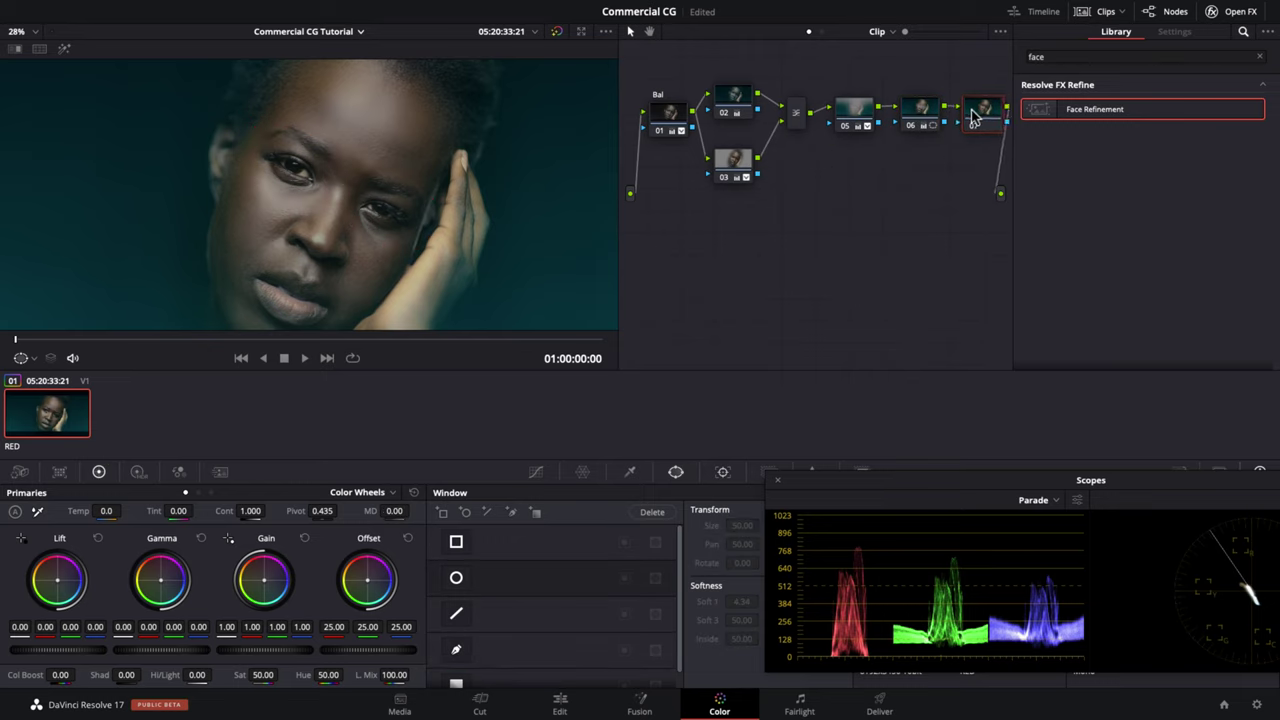
{"action": "left_click", "coordinate": [975, 112]}
{"action": "left_click", "coordinate": [976, 110]}
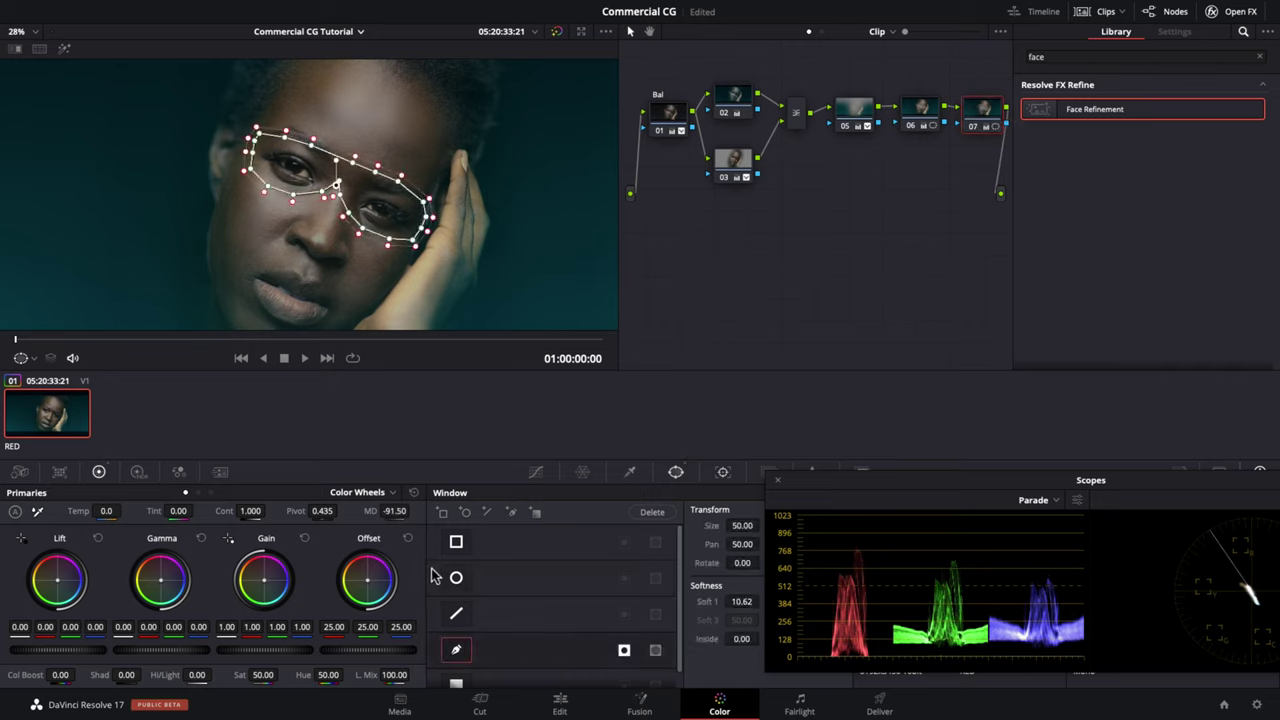
- Brighten only the eyes on node 07 with Midtone Detail 0, gain 1.07 and a non-inverted window, and check the node off
{"action": "double_click", "coordinate": [397, 512]}
{"action": "type", "text": "0"}
{"action": "key", "text": "Return"}
{"action": "left_click_drag", "start_coordinate": [271, 649], "coordinate": [306, 666]}
{"action": "left_click", "coordinate": [624, 651]}
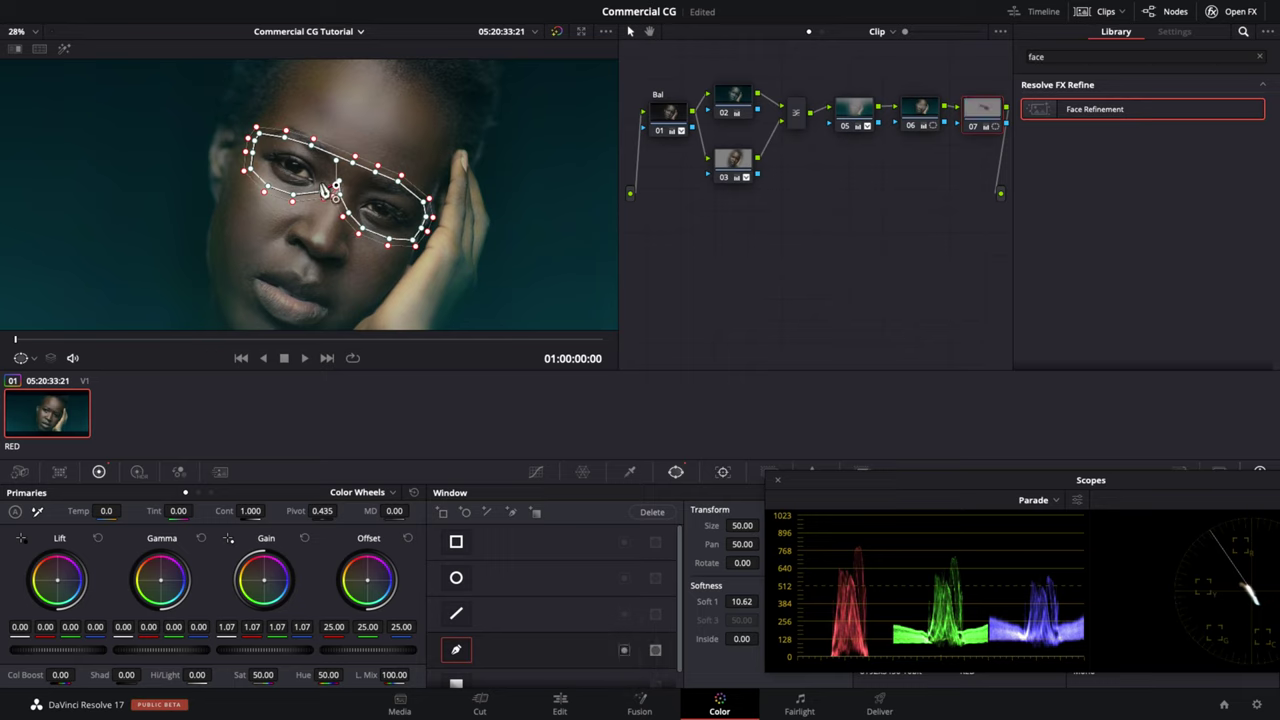
{"action": "key", "text": "shift+grave"}
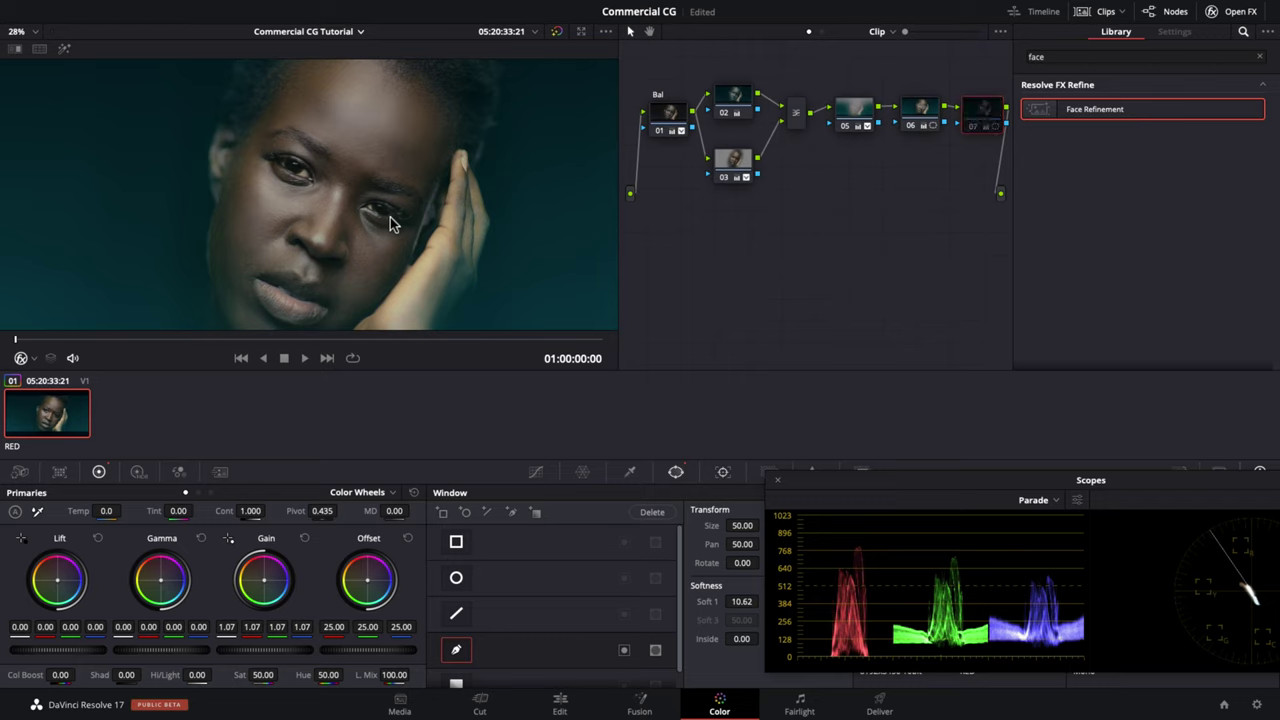
- Add a serial node after node 07 plus a layer node beside it, and arrange both nodes and their mixer below the chain
{"action": "left_click", "coordinate": [984, 110]}
{"action": "key", "text": "alt+s"}
{"action": "left_click_drag", "start_coordinate": [648, 154], "coordinate": [662, 210]}
{"action": "key", "text": "alt+l"}
{"action": "left_click_drag", "start_coordinate": [668, 254], "coordinate": [669, 262]}
{"action": "left_click_drag", "start_coordinate": [668, 208], "coordinate": [670, 215]}
{"action": "left_click_drag", "start_coordinate": [672, 272], "coordinate": [672, 279]}
{"action": "left_click_drag", "start_coordinate": [738, 210], "coordinate": [742, 246]}
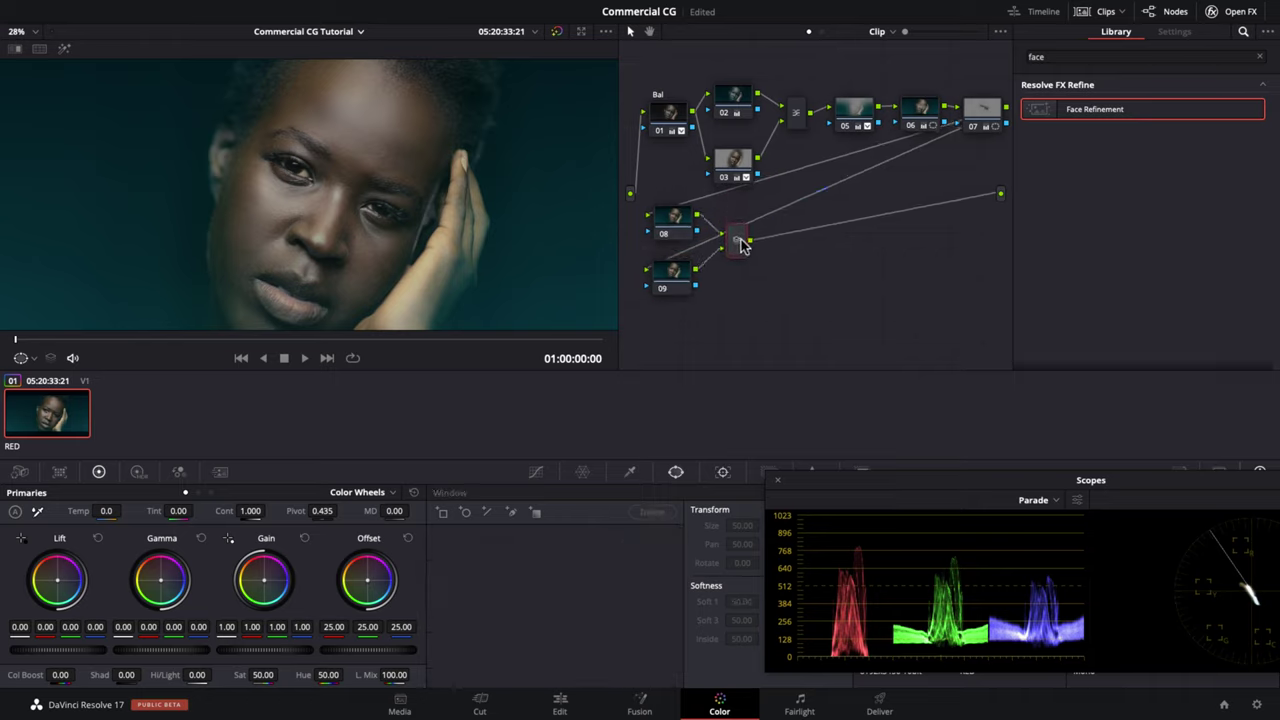
- Activate a curve window on node 08 and trace a closed shape around the eye farther from the hand
{"action": "left_click", "coordinate": [679, 220]}
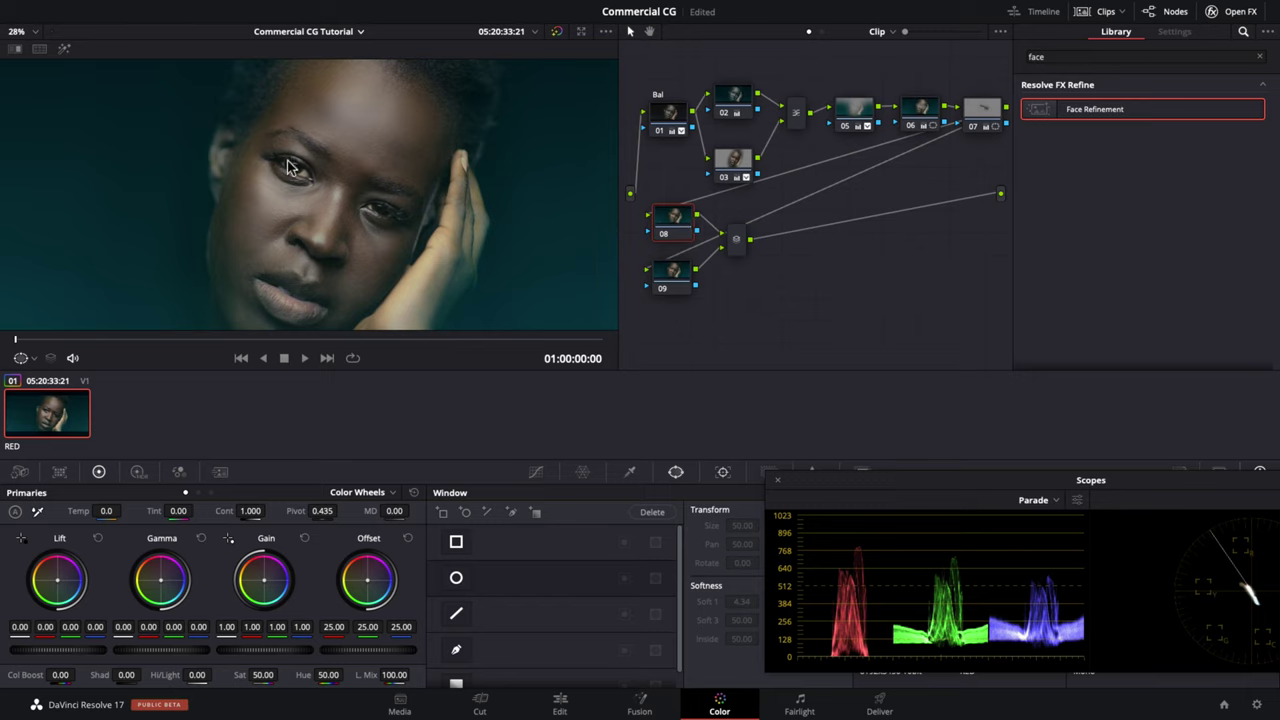
{"action": "left_click", "coordinate": [457, 649]}
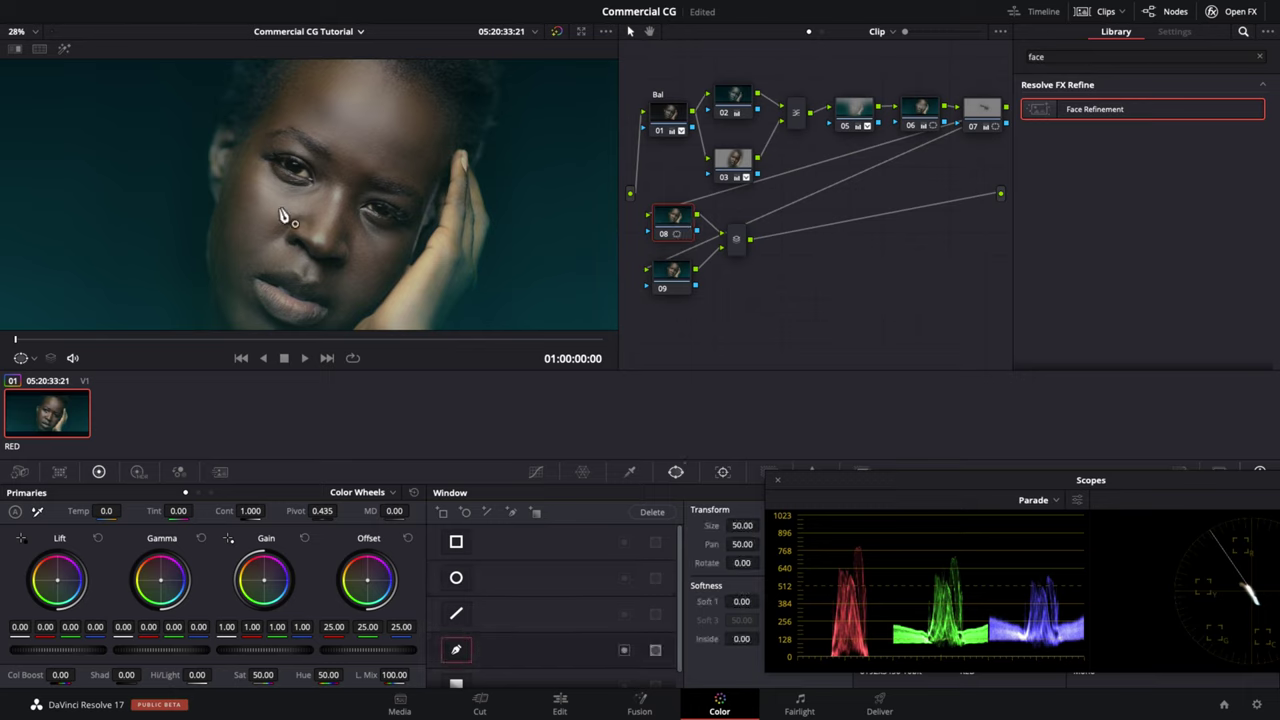
{"action": "scroll", "coordinate": [287, 170], "scroll_direction": "up", "scroll_amount": 2}
{"action": "left_click", "coordinate": [253, 136]}
{"action": "left_click", "coordinate": [277, 137]}
{"action": "left_click", "coordinate": [298, 142]}
{"action": "left_click", "coordinate": [311, 155]}
{"action": "left_click", "coordinate": [322, 180]}
{"action": "left_click", "coordinate": [310, 182]}
{"action": "left_click", "coordinate": [288, 175]}
{"action": "left_click", "coordinate": [263, 162]}
{"action": "left_click", "coordinate": [255, 152]}
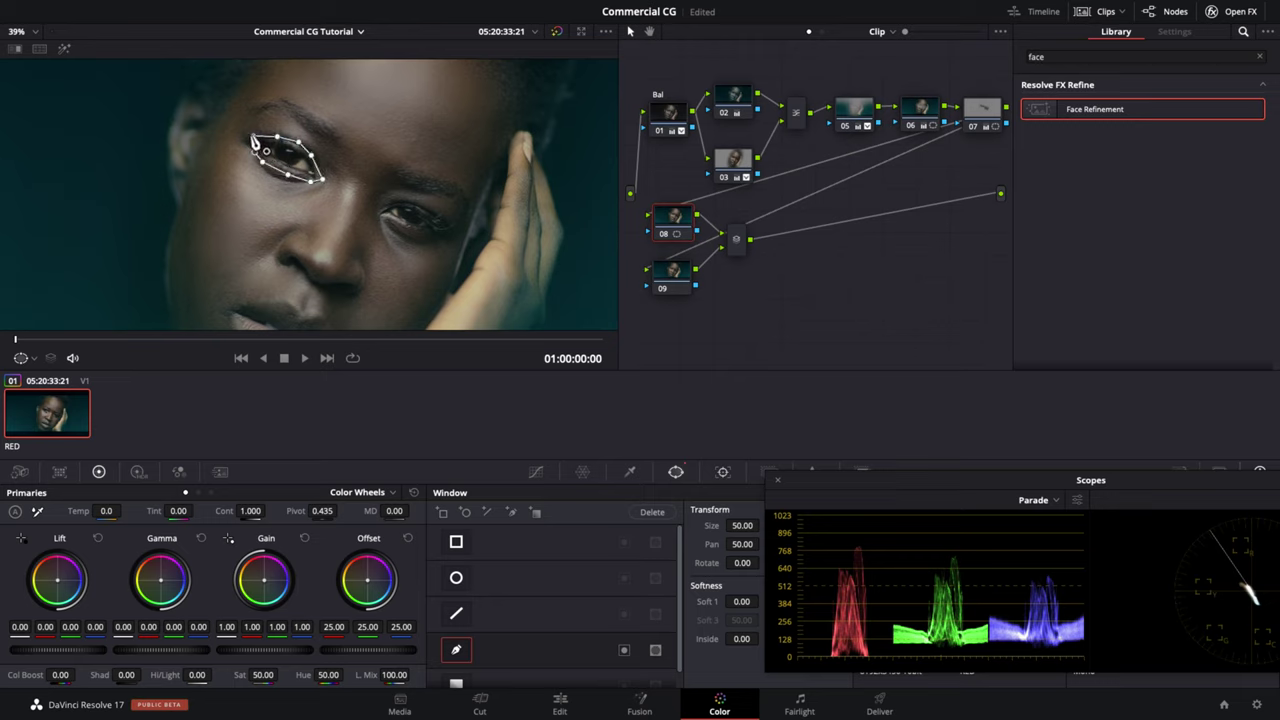
{"action": "left_click", "coordinate": [253, 136]}
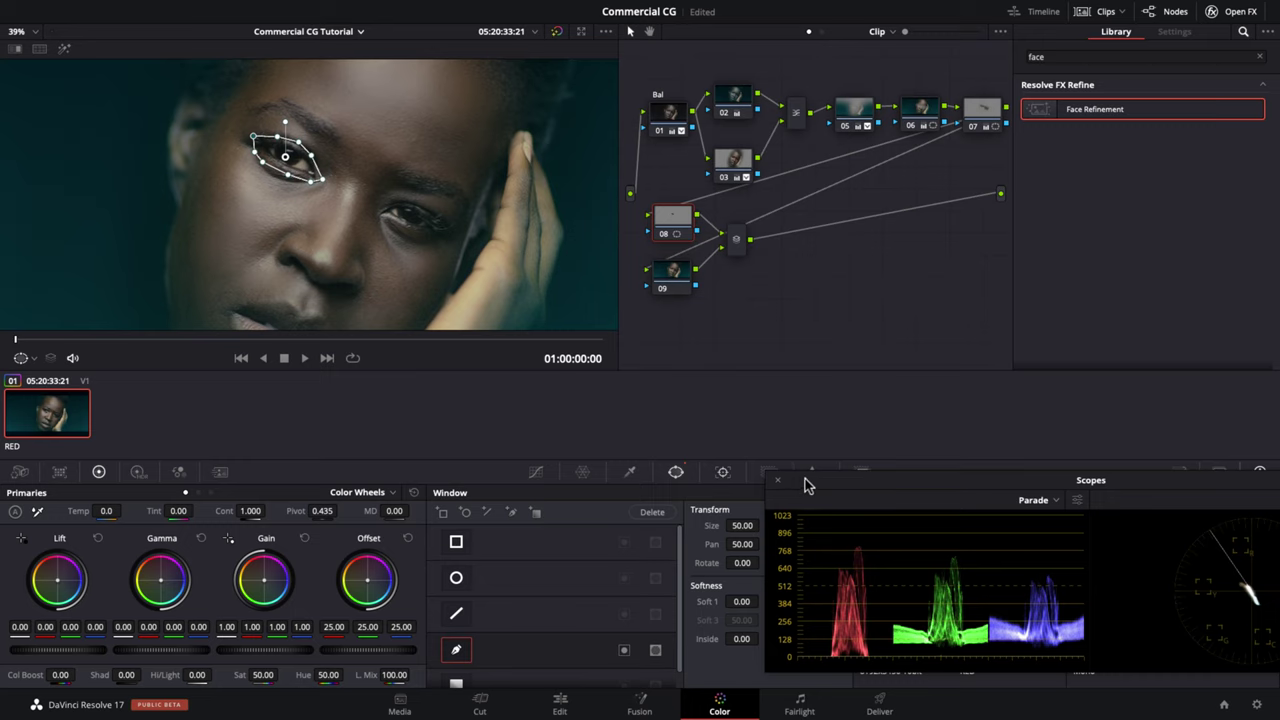
- Move the scopes aside, then set the eye window's Outside softness to 1.26 and node 08's Midtone Detail to 29.50
{"action": "left_click_drag", "start_coordinate": [808, 485], "coordinate": [800, 346]}
{"action": "left_click_drag", "start_coordinate": [826, 647], "coordinate": [870, 647]}
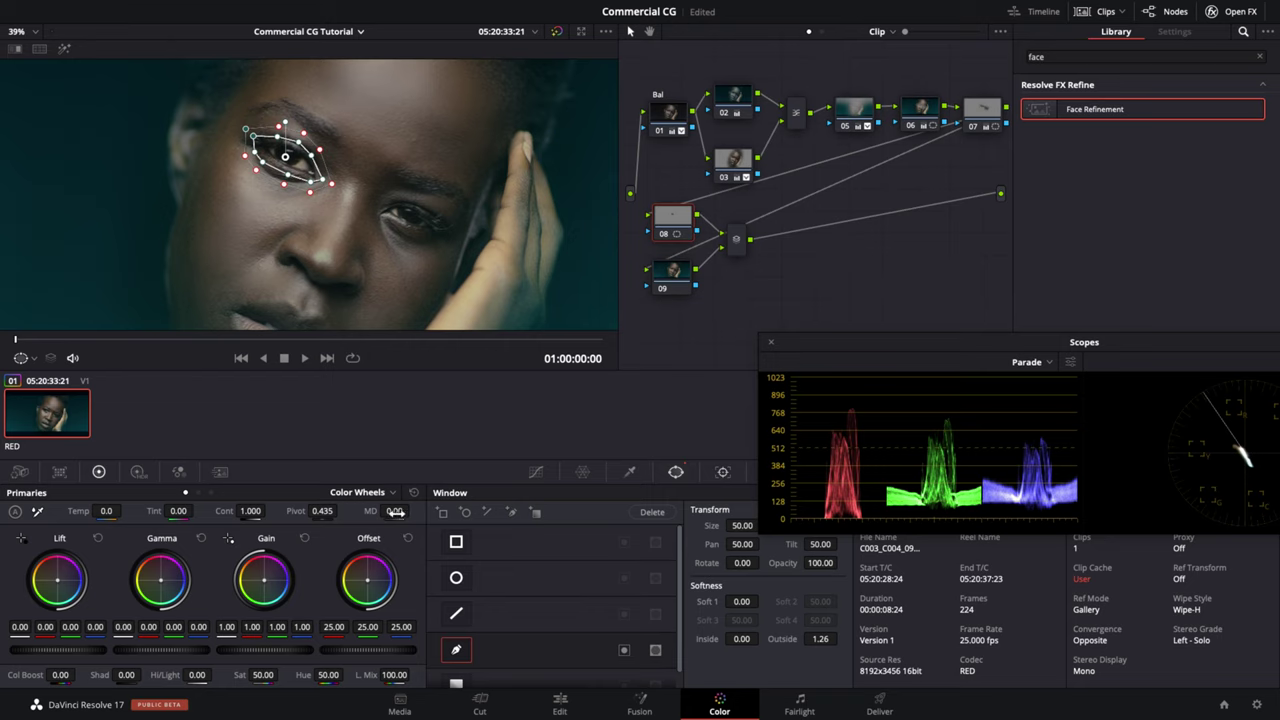
{"action": "left_click_drag", "start_coordinate": [396, 513], "coordinate": [414, 511]}
{"action": "left_click_drag", "start_coordinate": [516, 491], "coordinate": [497, 496]}
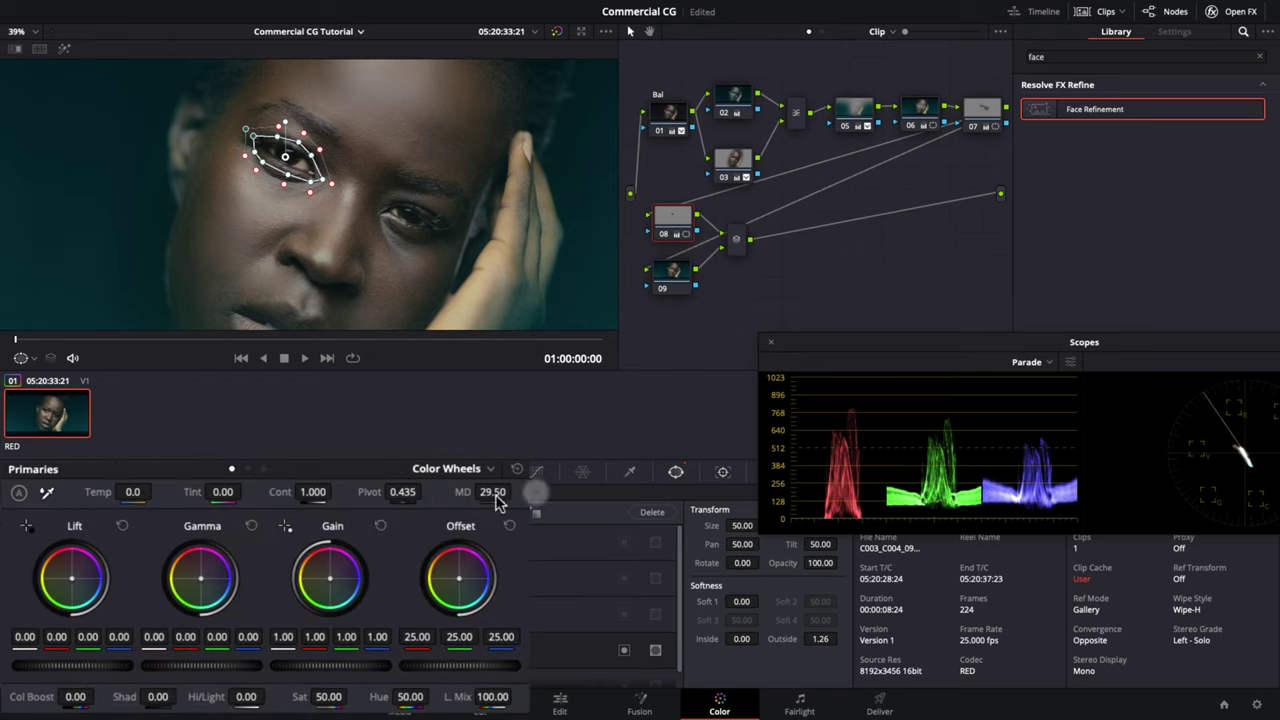
- Move the scopes lower and sharpen the eye on node 08 by setting its blur radius to 0.43 on all channels
{"action": "left_click_drag", "start_coordinate": [845, 340], "coordinate": [837, 518]}
{"action": "left_click", "coordinate": [816, 472]}
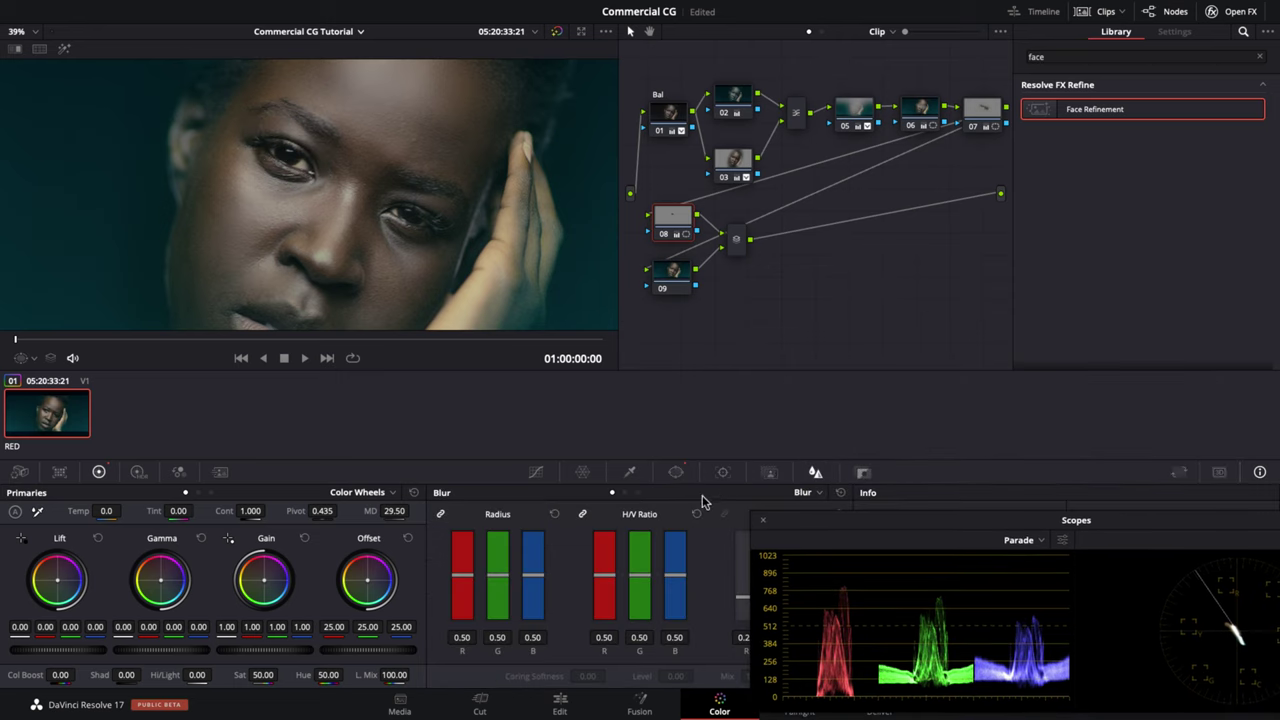
{"action": "left_click_drag", "start_coordinate": [532, 578], "coordinate": [530, 581]}
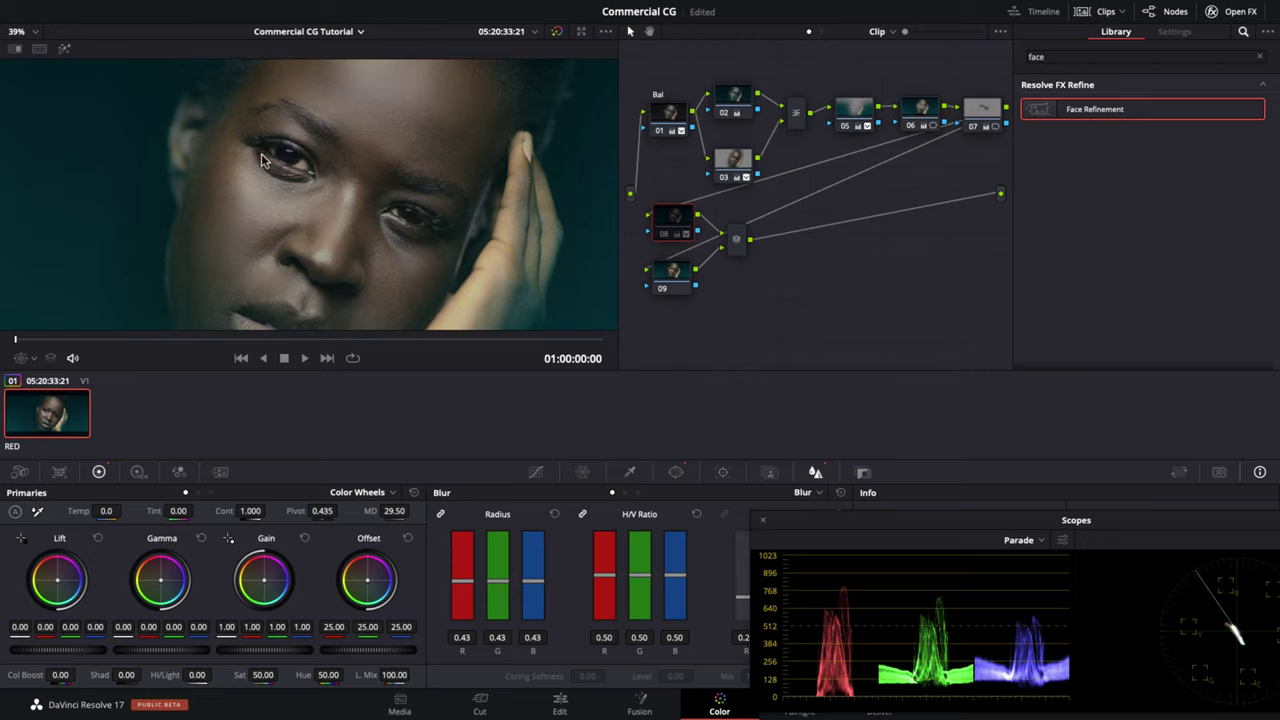
- Reuse node 08's eye grade on node 09 and fit its window over the eye nearer the hand
{"action": "left_click", "coordinate": [673, 275]}
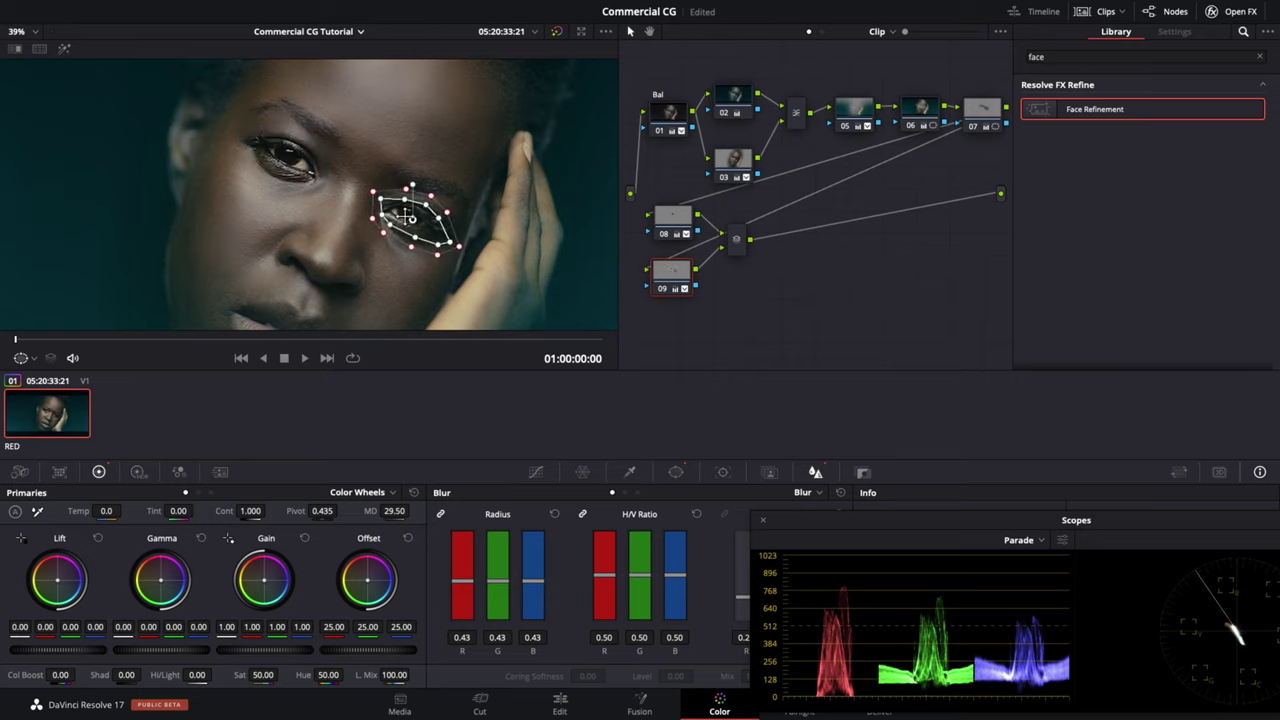
{"action": "mouse_move", "coordinate": [427, 220]}
{"action": "left_mouse_down"}
{"action": "mouse_move", "coordinate": [458, 231]}
{"action": "mouse_move", "coordinate": [424, 205]}
{"action": "left_mouse_up"}
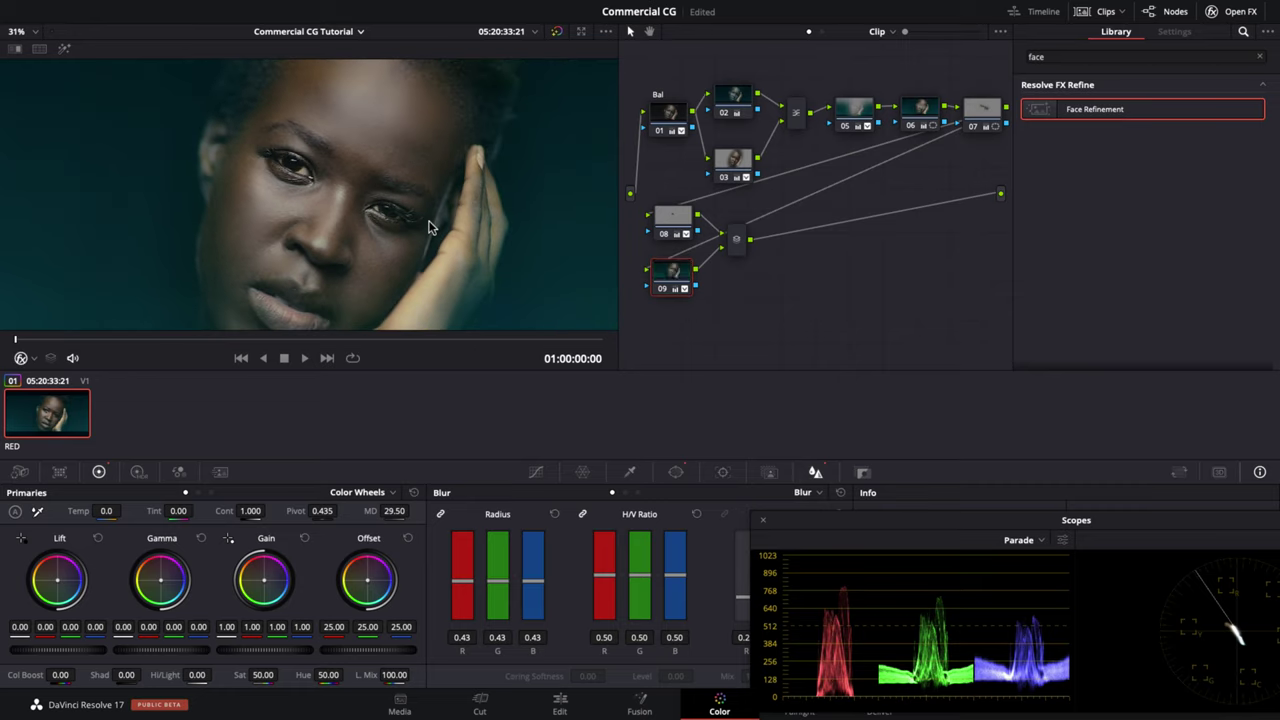
- Add a serial node after the layer mixer and apply the Glow effect to it
{"action": "left_click", "coordinate": [738, 247]}
{"action": "key", "text": "alt+s"}
{"action": "left_click_drag", "start_coordinate": [809, 249], "coordinate": [810, 242]}
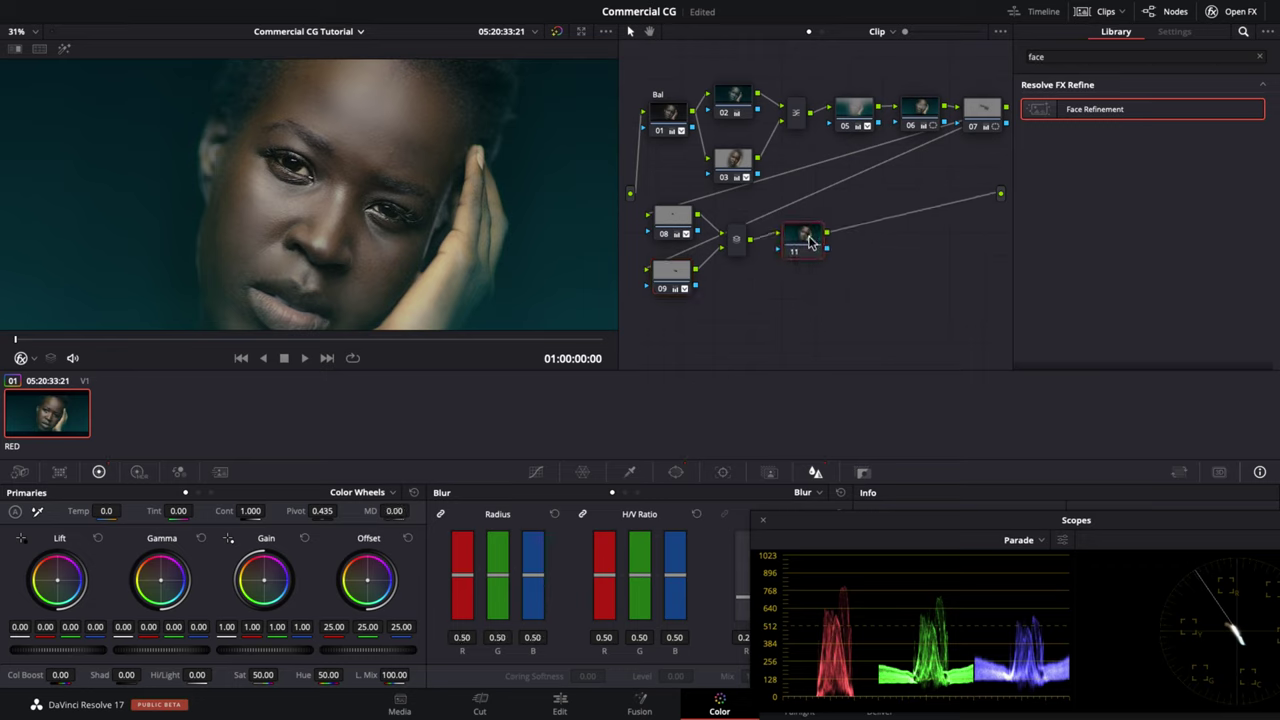
{"action": "left_click", "coordinate": [1259, 57]}
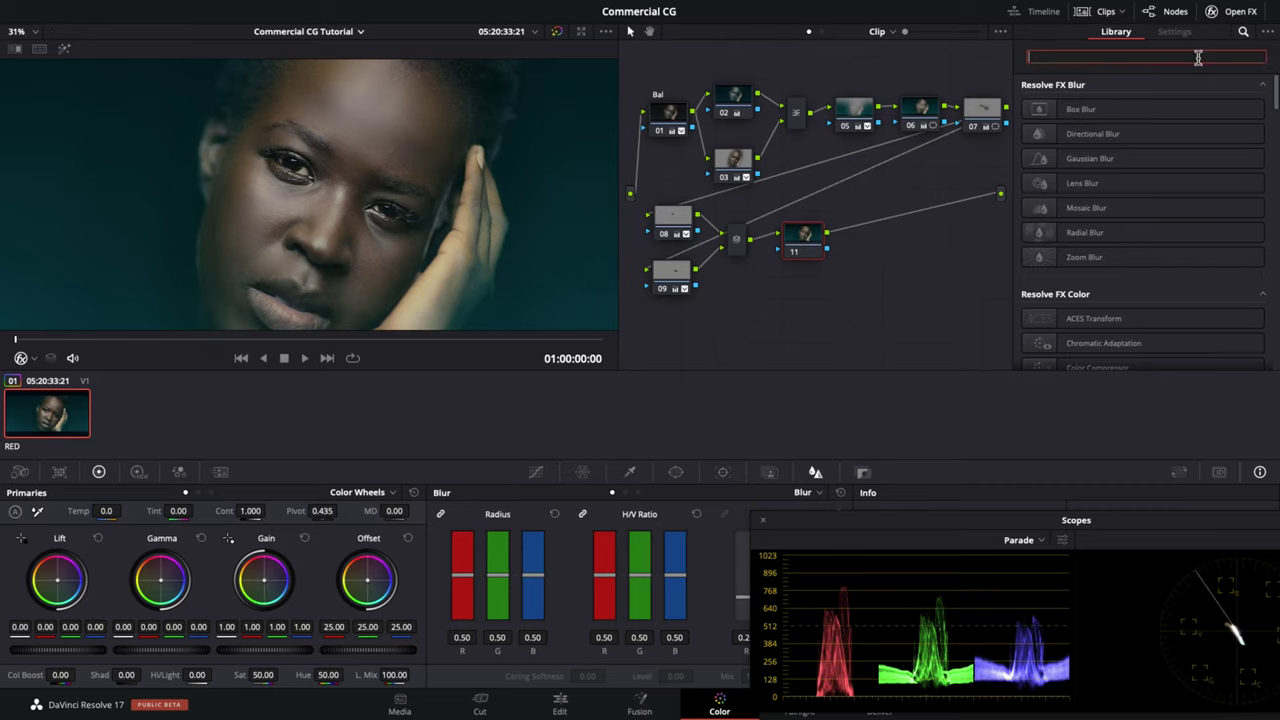
{"action": "type", "text": "glo"}
{"action": "left_click_drag", "start_coordinate": [1045, 109], "coordinate": [814, 256]}
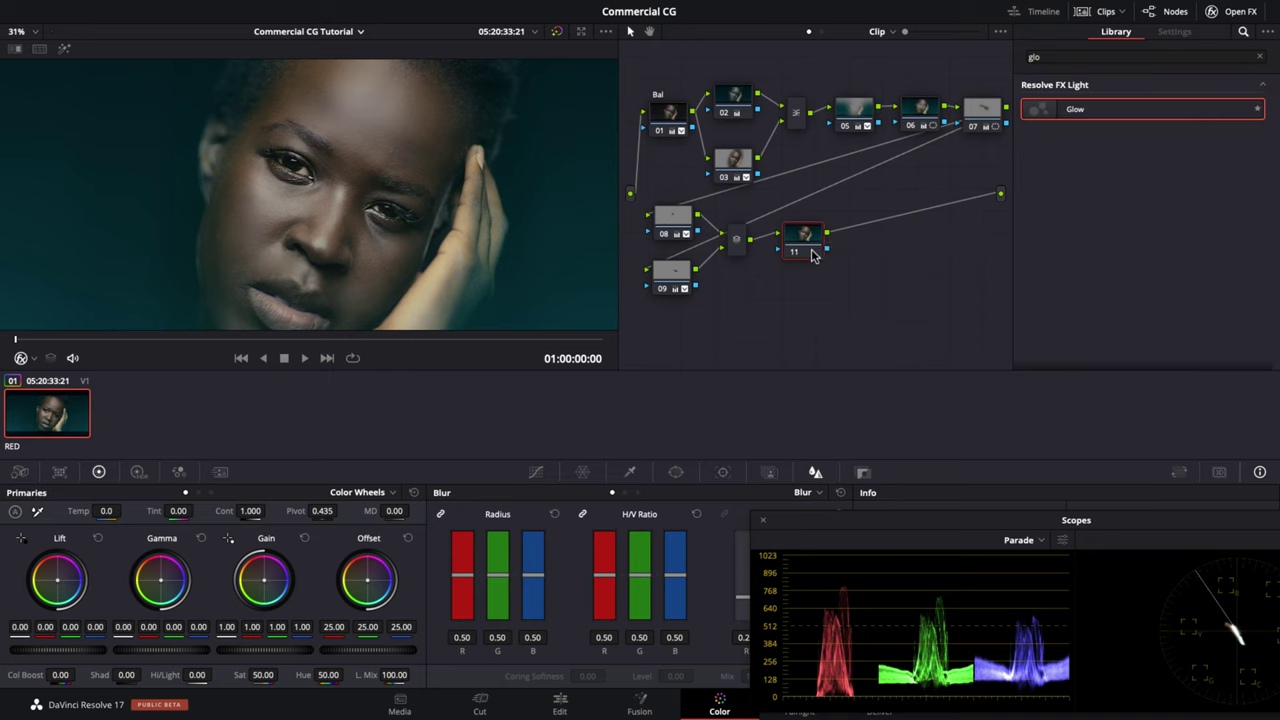
- Set the glow's Shine Threshold to 0.376, Spread to 0.349, H/V Ratio to -0.633 and Brightness to 0.449
{"action": "key", "text": "super+shift+w"}
{"action": "scroll", "coordinate": [504, 250], "scroll_direction": "down", "scroll_amount": 3}
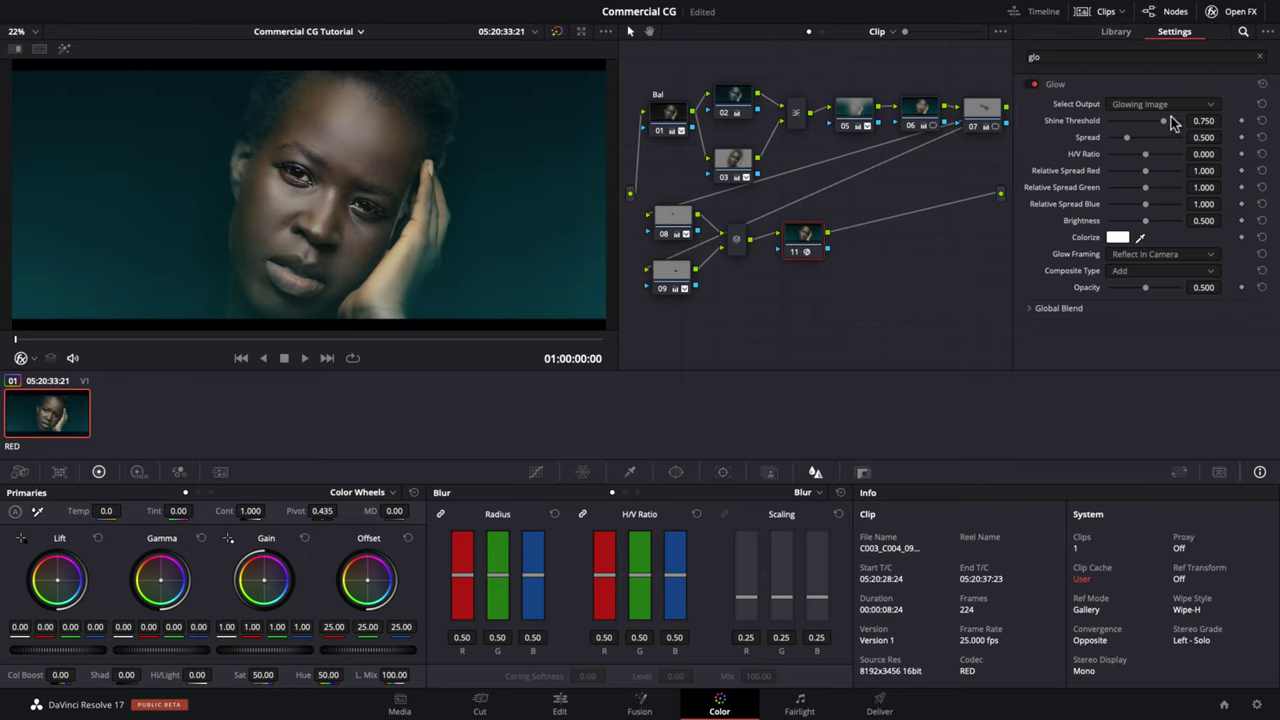
{"action": "left_click_drag", "start_coordinate": [1168, 124], "coordinate": [1134, 120]}
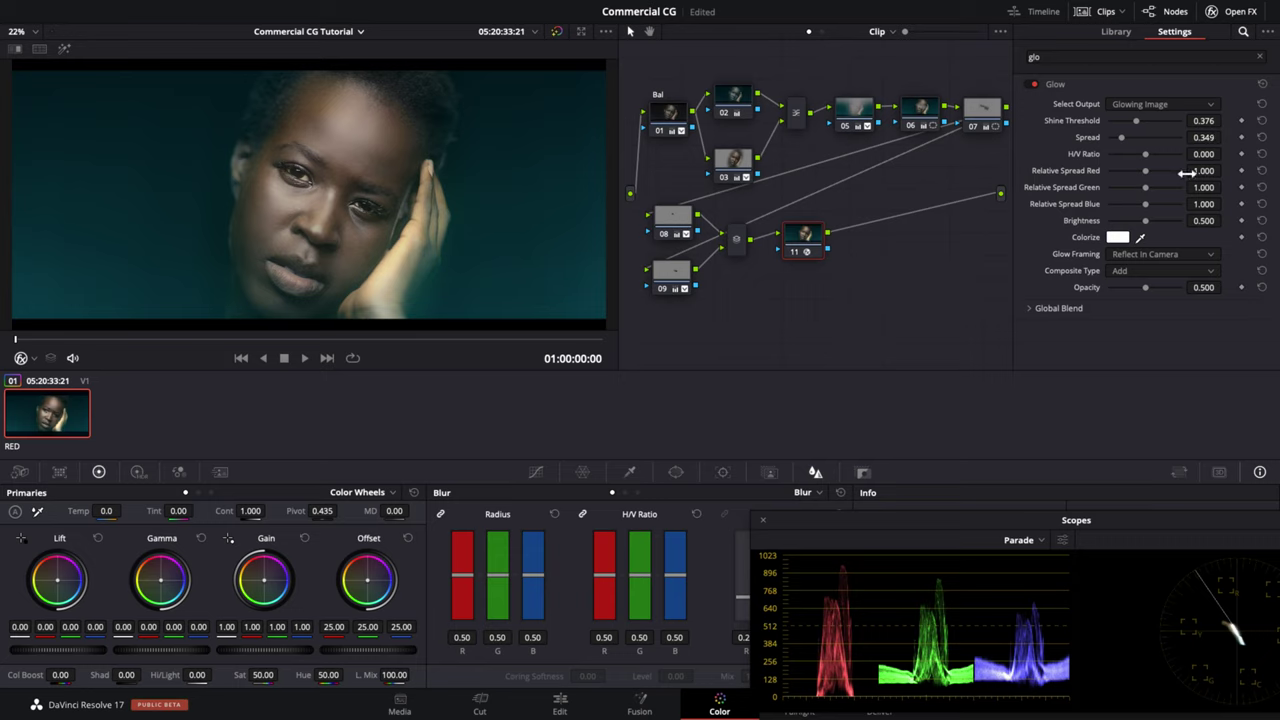
{"action": "left_click_drag", "start_coordinate": [1146, 160], "coordinate": [1121, 166]}
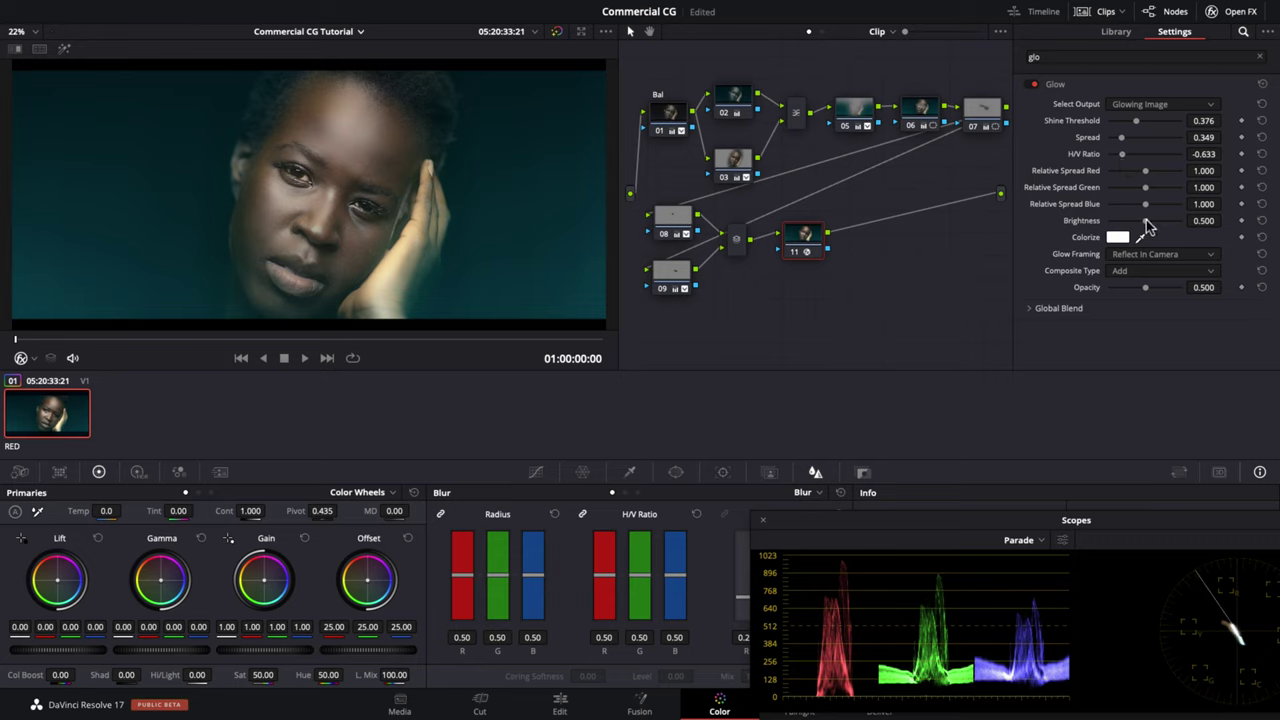
{"action": "left_click_drag", "start_coordinate": [1145, 228], "coordinate": [1140, 228]}
- Toggle Glow node 11 off and on to compare the portrait with and without the glow
{"action": "key", "text": "super+d"}
{"action": "key", "text": "super+d"}
{"action": "key", "text": "super+d"}
{"action": "key", "text": "ctrl+d"}
{"action": "key", "text": "ctrl+d"}
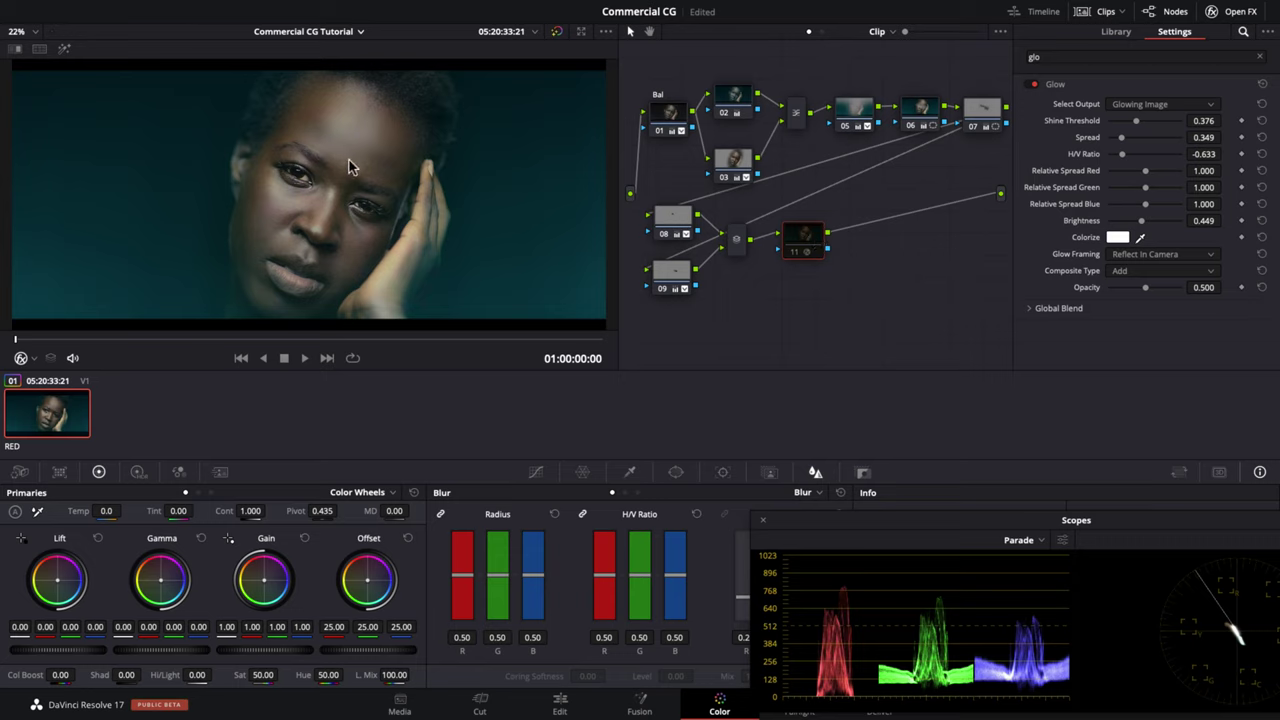
{"action": "key", "text": "ctrl+d"}
{"action": "scroll", "coordinate": [352, 166], "scroll_direction": "down", "scroll_amount": 3}
{"action": "scroll", "coordinate": [352, 166], "scroll_direction": "up", "scroll_amount": 3}
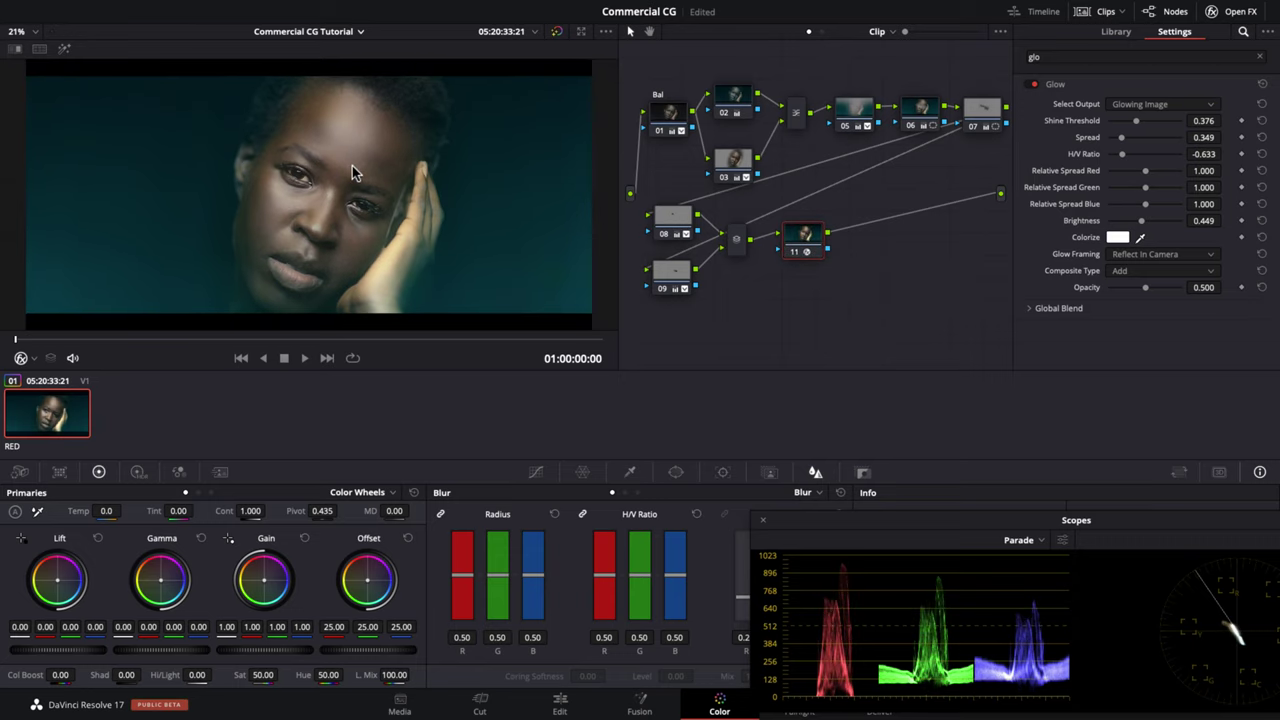
{"action": "scroll", "coordinate": [352, 166], "scroll_direction": "up", "scroll_amount": 1}
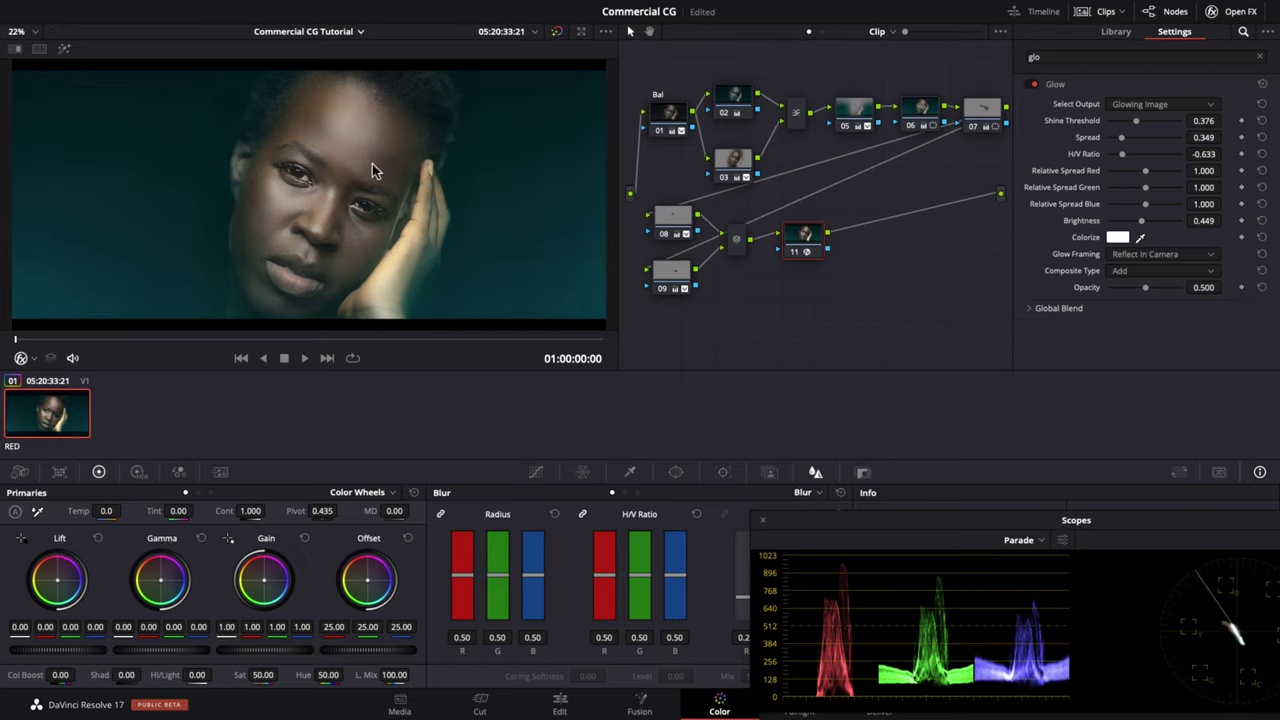
- On node 03, lower the Light zone's exposure to -0.07 in the High Dynamic Range wheels
{"action": "left_click", "coordinate": [741, 163]}
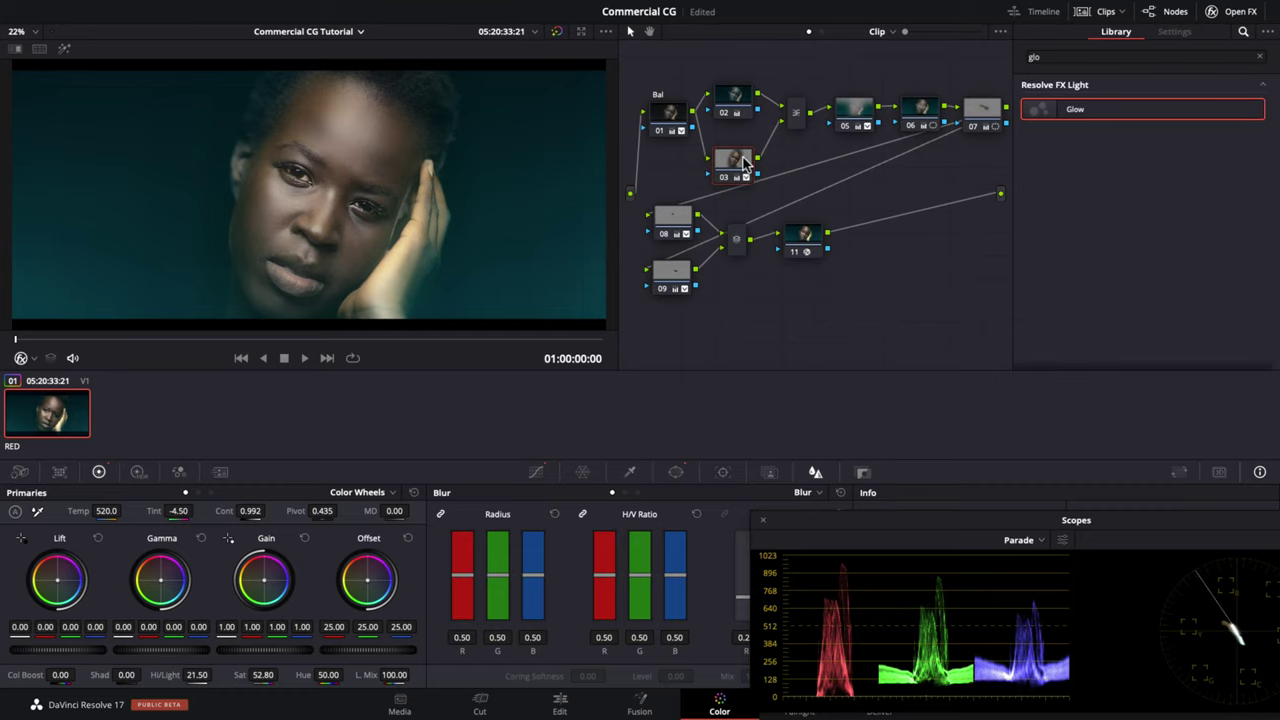
{"action": "left_click", "coordinate": [1259, 57]}
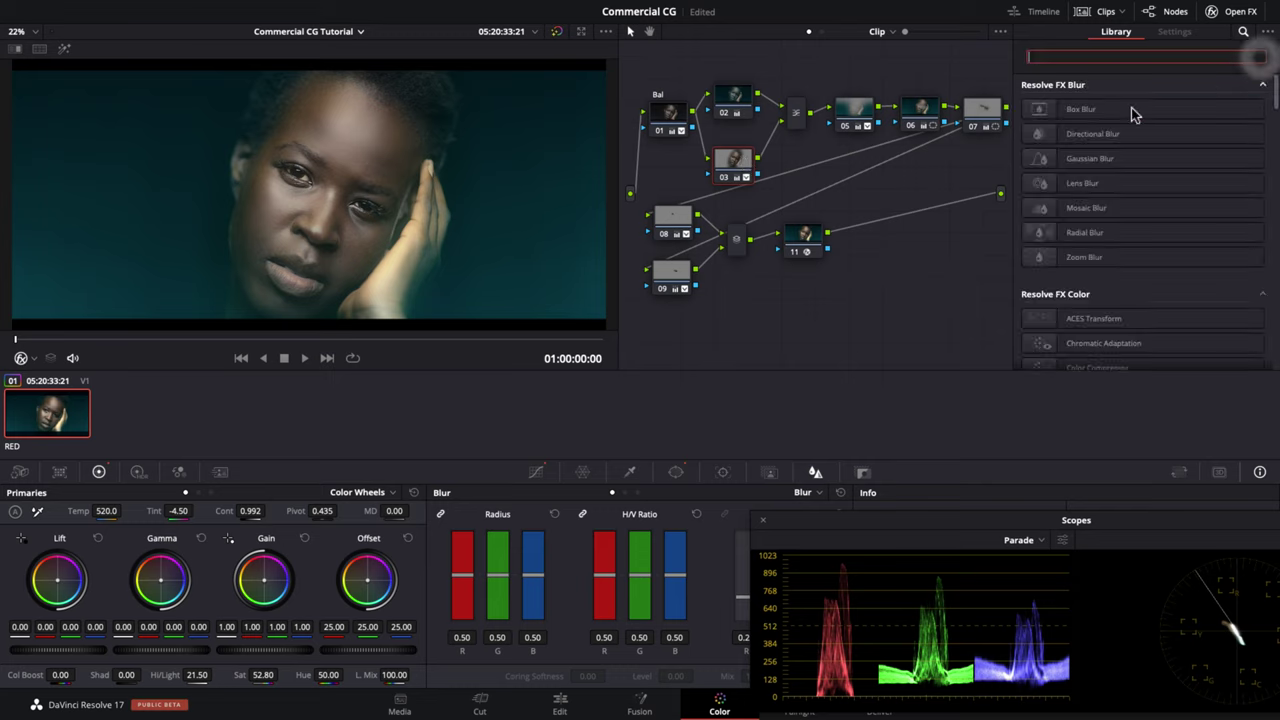
{"action": "left_click", "coordinate": [138, 472]}
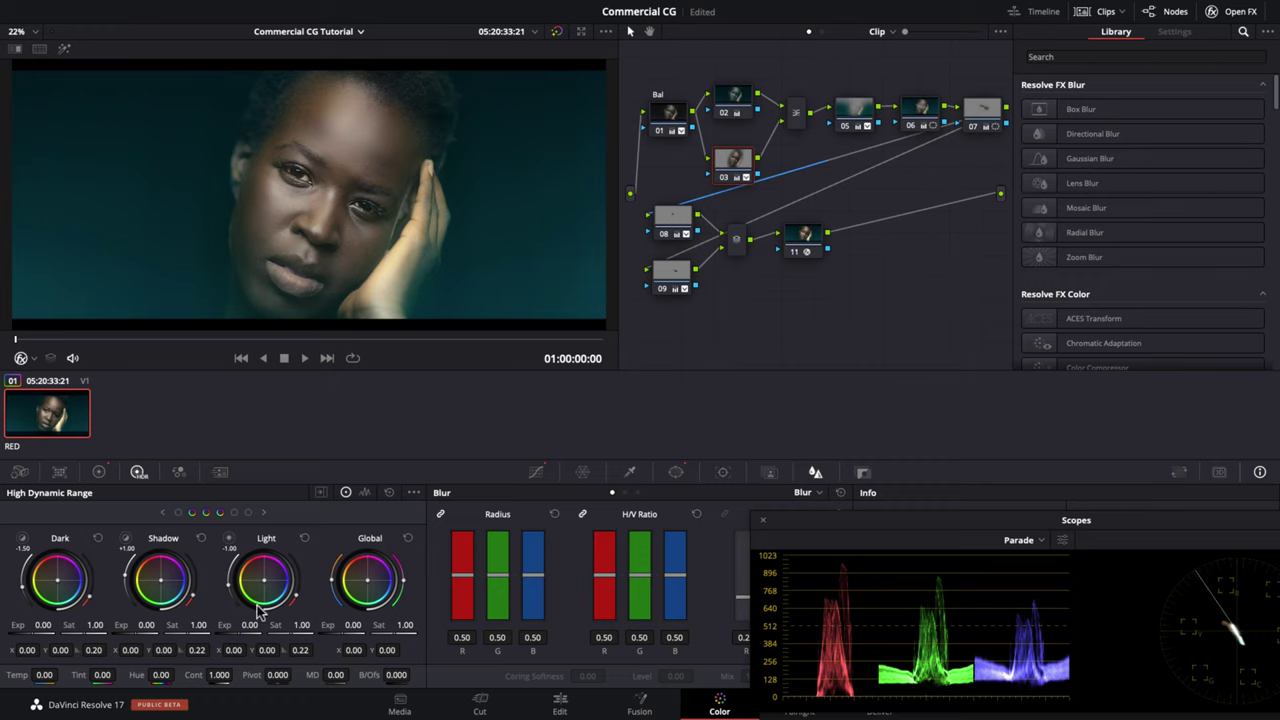
{"action": "left_click_drag", "start_coordinate": [247, 640], "coordinate": [244, 640]}
- Bypass and restore all grades to compare the original image with the finished look
{"action": "key", "text": "shift+d"}
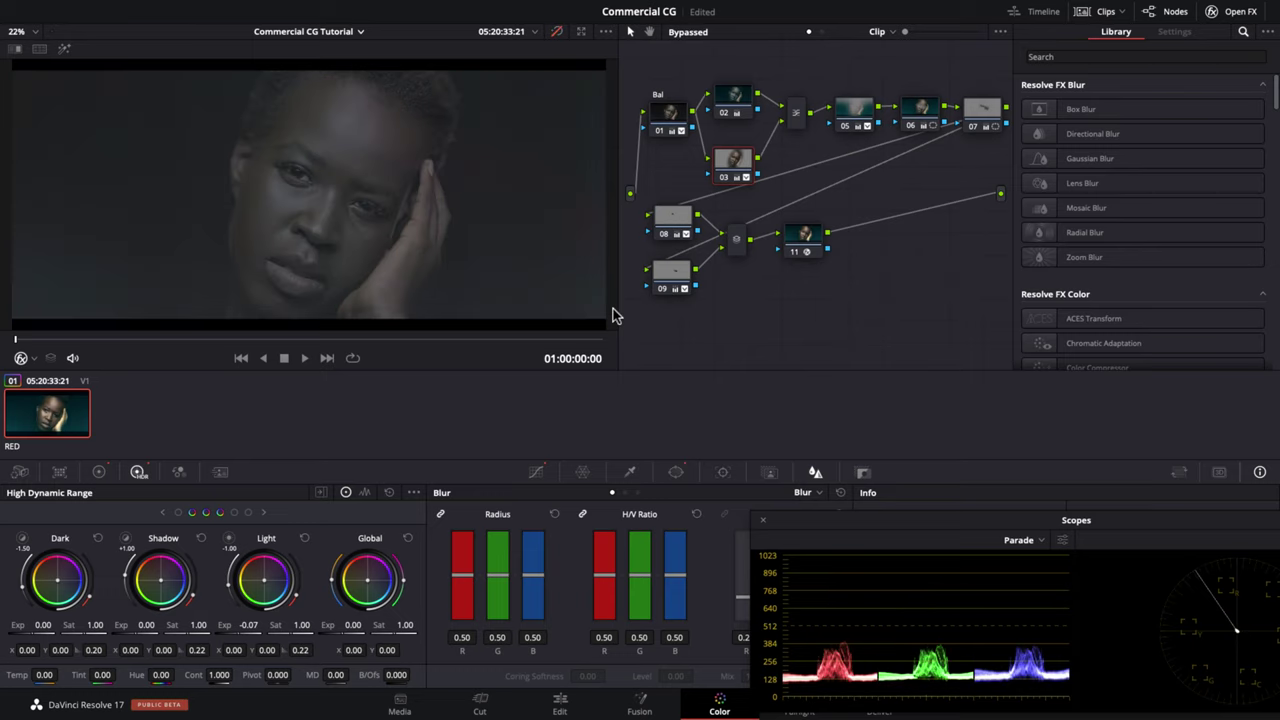
{"action": "key", "text": "shift+d"}
{"action": "key", "text": "shift+d"}
{"action": "key", "text": "shift+d"}
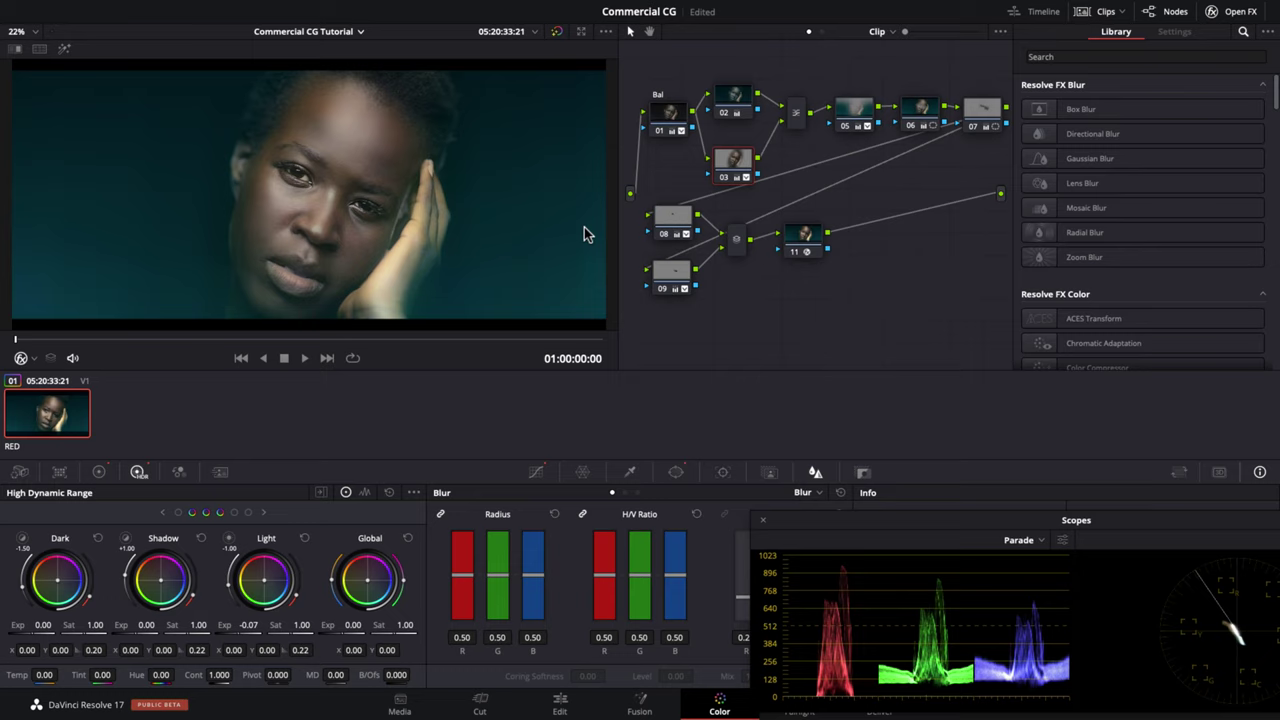
- Disable every node in the graph to start a node-by-node review from the ungraded image
{"action": "left_click", "coordinate": [668, 115]}
{"action": "left_click_drag", "start_coordinate": [655, 62], "coordinate": [955, 290]}
{"action": "key", "text": "ctrl+d"}
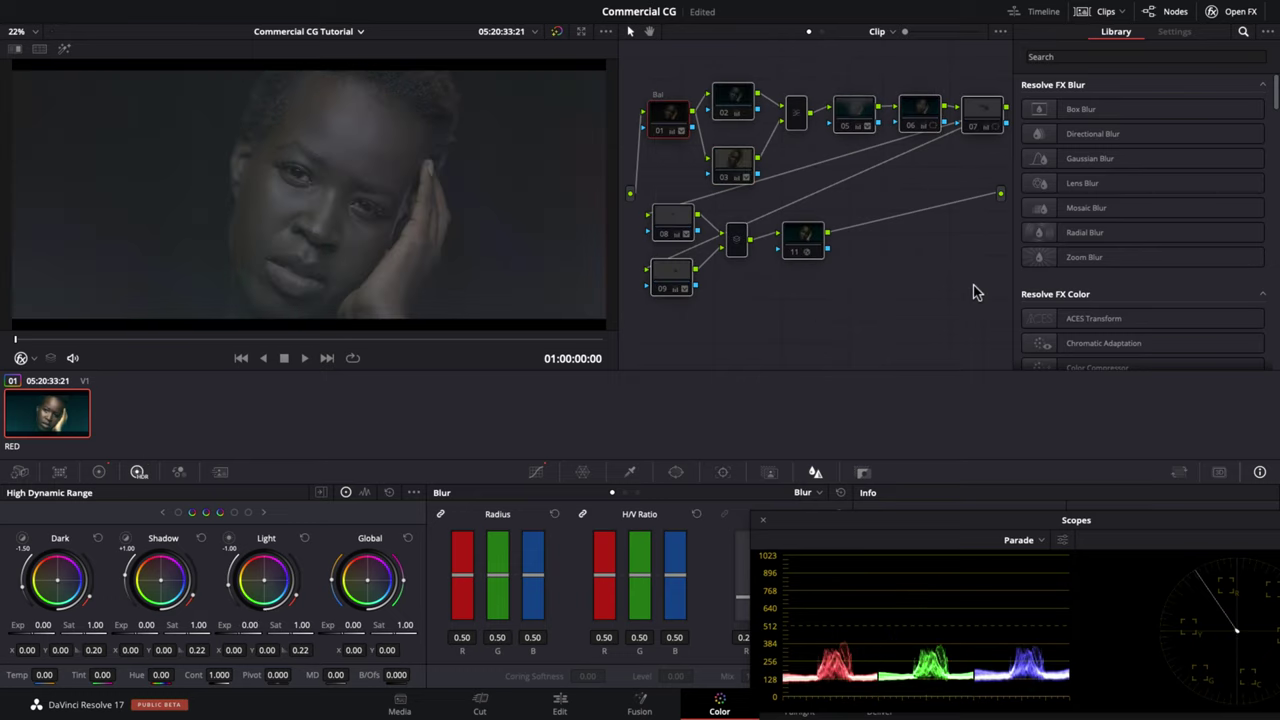
- Re-enable balance node 01, skin node 03 and background node 02 one at a time to review their contributions
{"action": "left_click", "coordinate": [678, 103]}
{"action": "key", "text": "ctrl+d"}
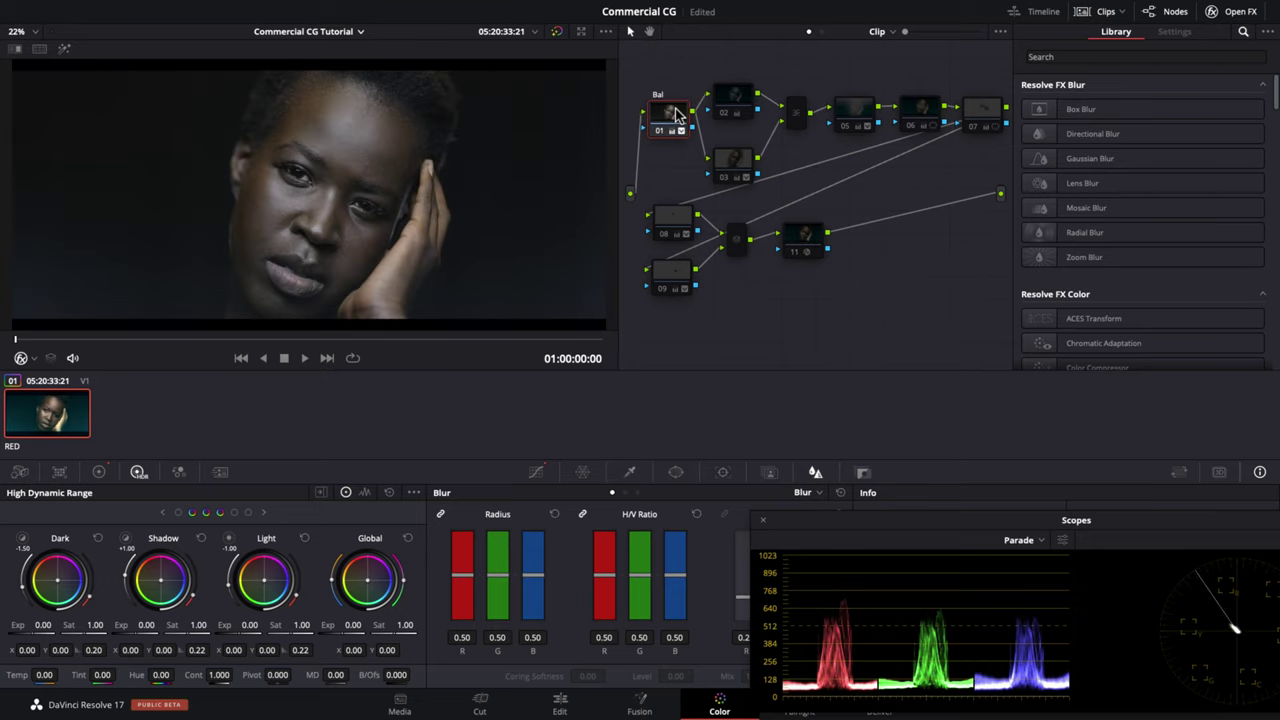
{"action": "left_click", "coordinate": [736, 168]}
{"action": "key", "text": "ctrl+d"}
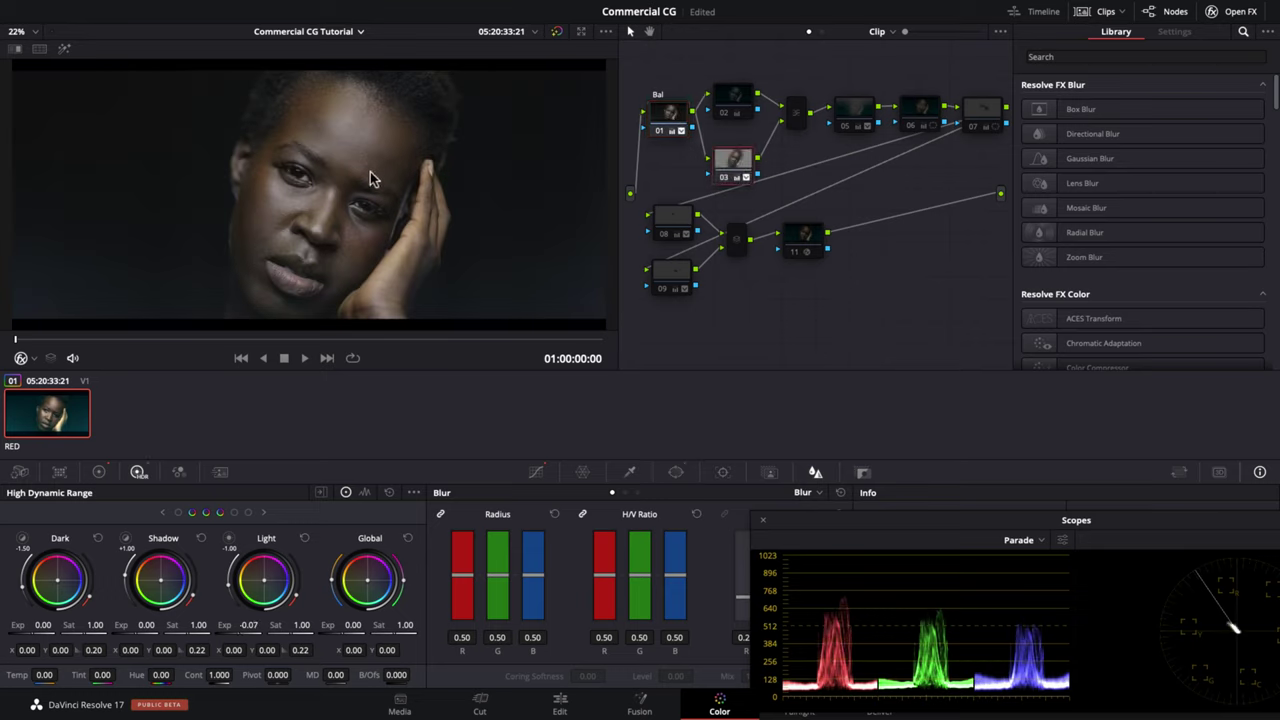
{"action": "left_click", "coordinate": [735, 108]}
{"action": "key", "text": "ctrl+d"}
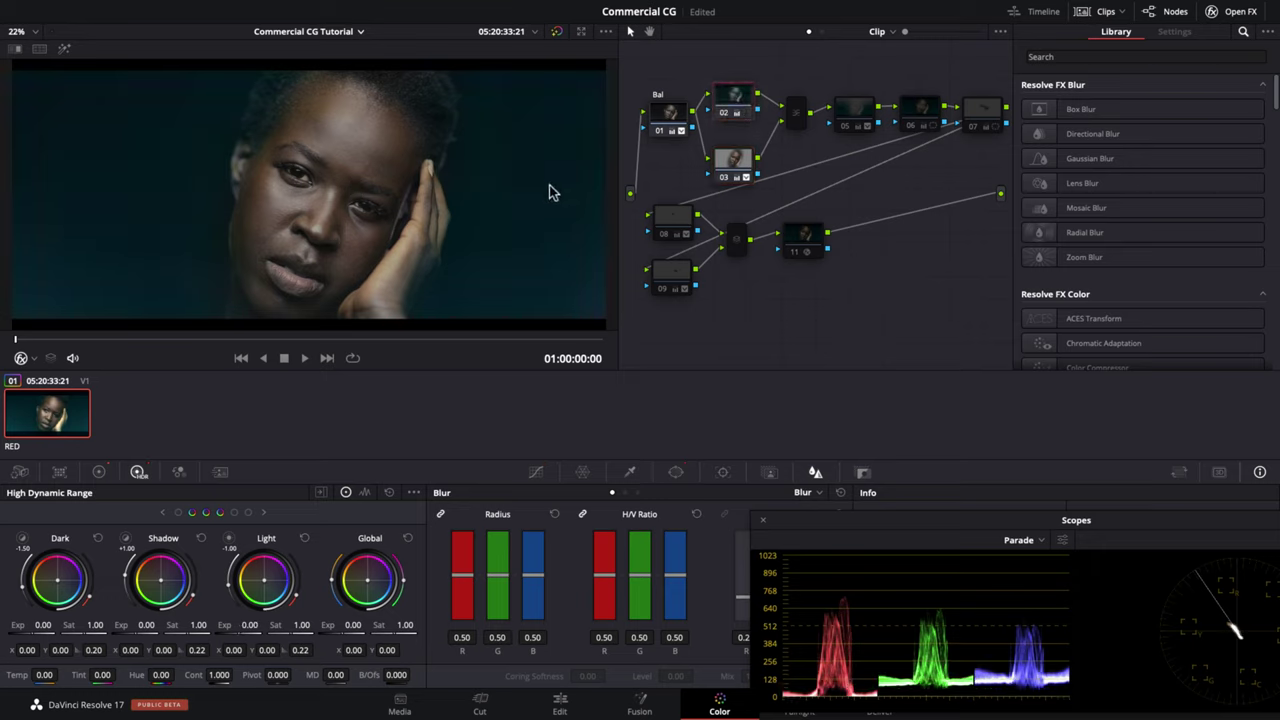
- Re-enable nodes 05, 06, 07 and 08 in turn to review each one's effect on the portrait
{"action": "left_click", "coordinate": [853, 112]}
{"action": "key", "text": "ctrl+d"}
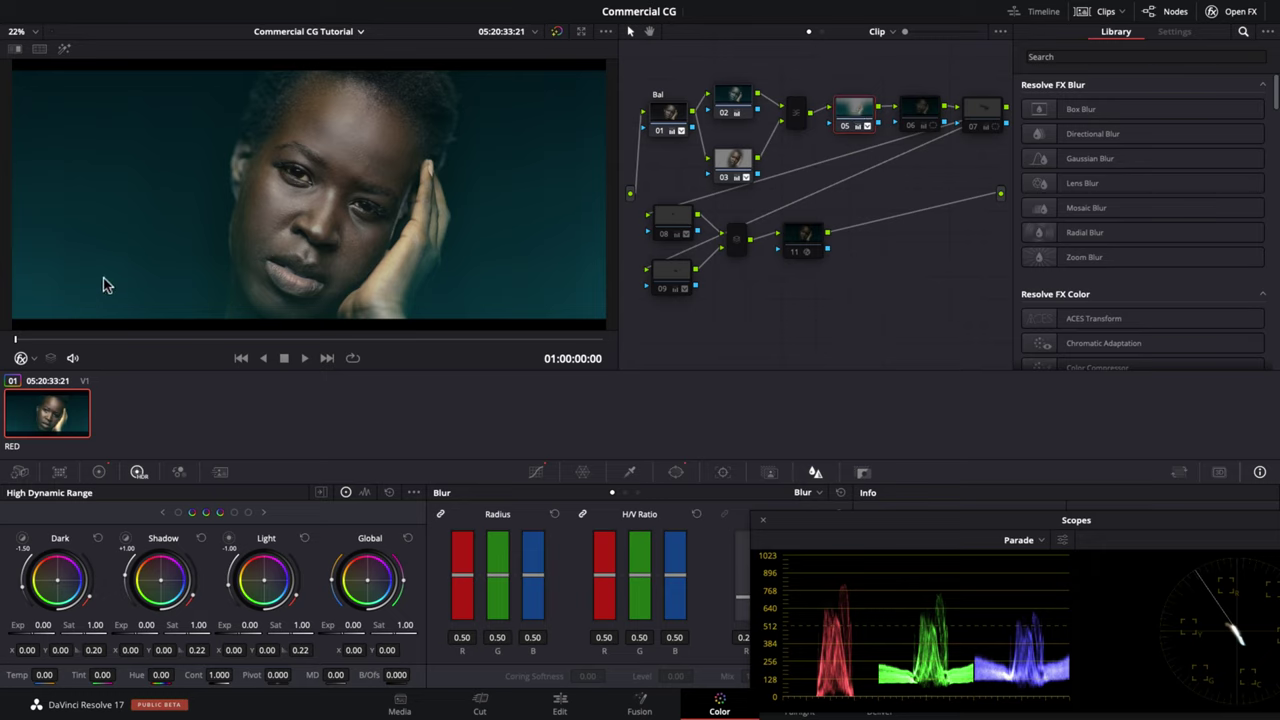
{"action": "left_click", "coordinate": [930, 112]}
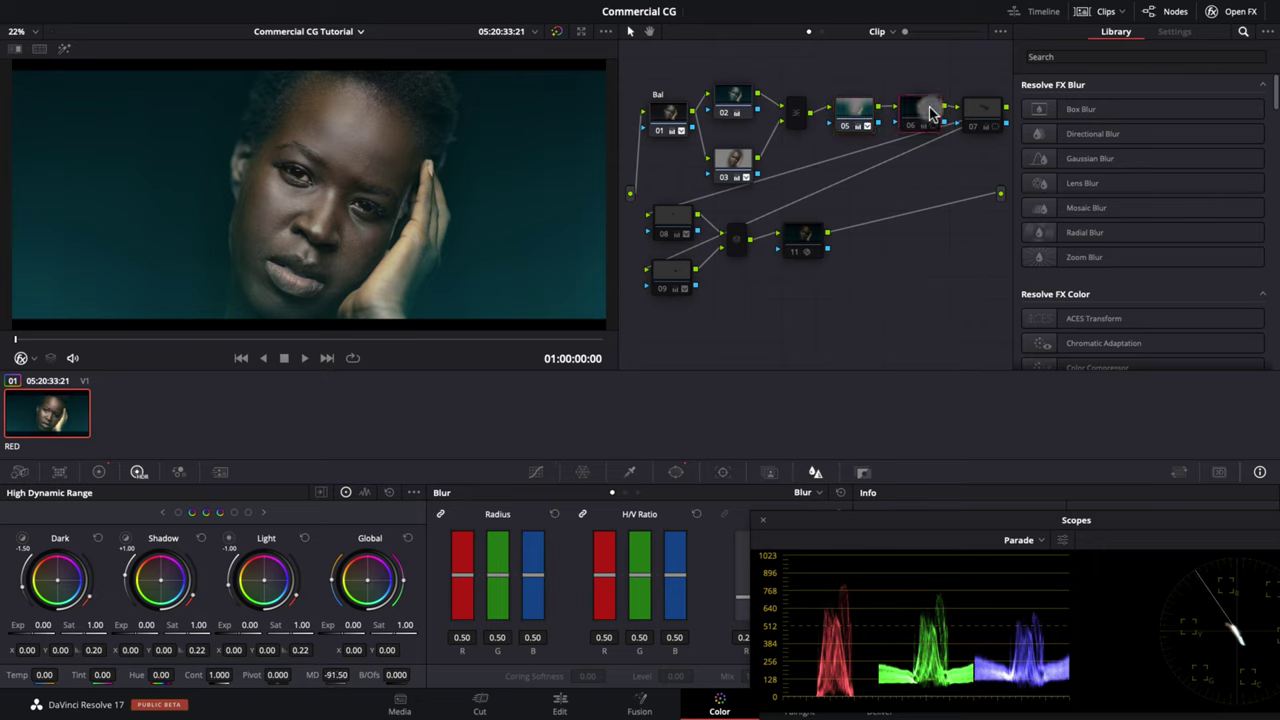
{"action": "key", "text": "ctrl+d"}
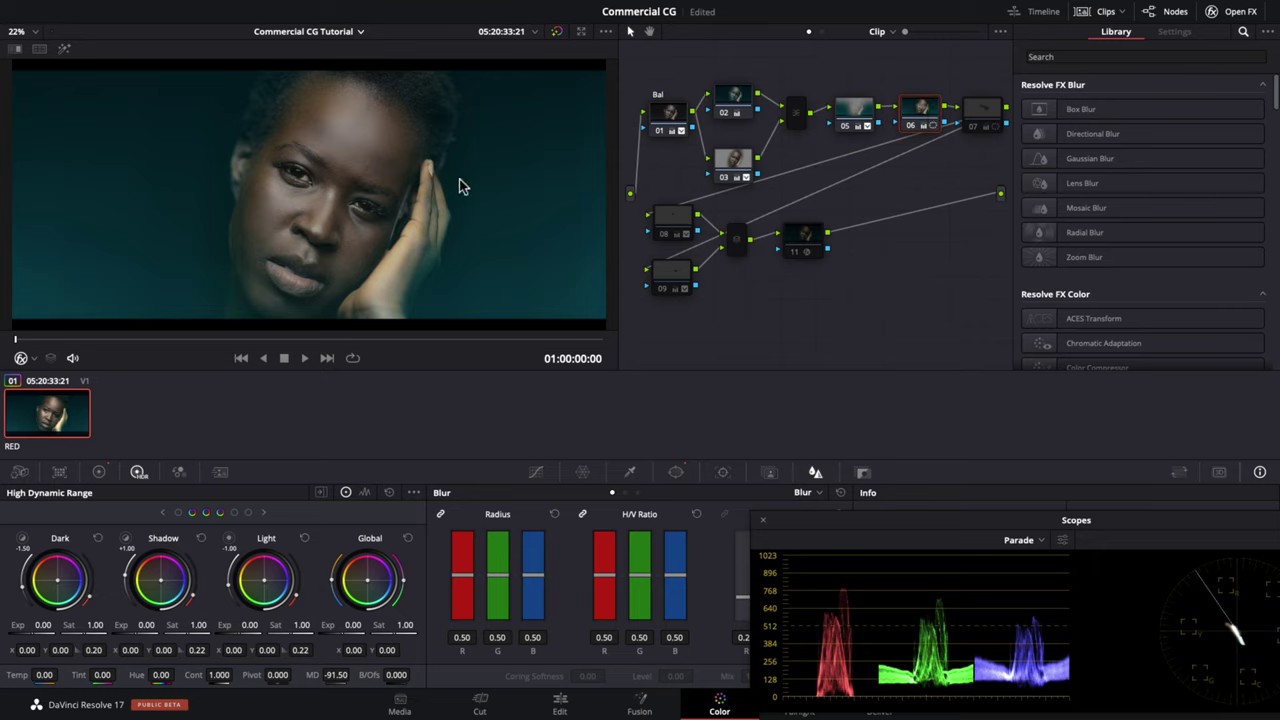
{"action": "left_click", "coordinate": [988, 115]}
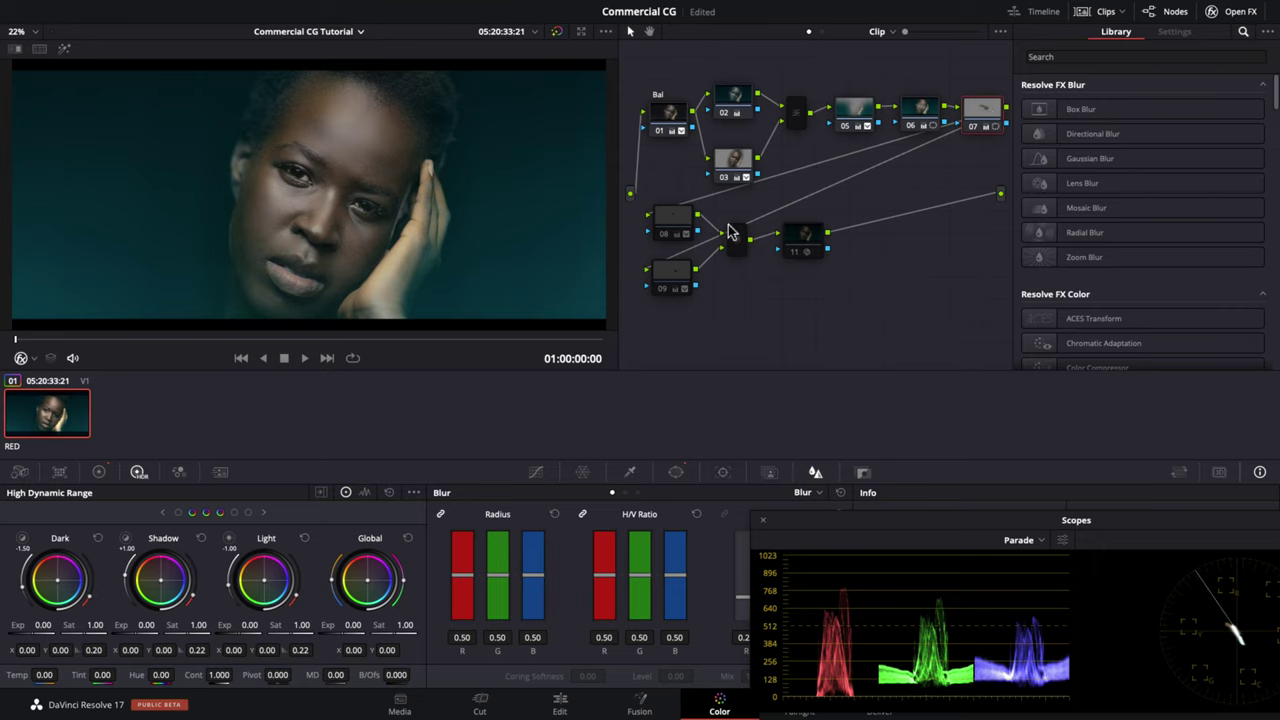
{"action": "left_click", "coordinate": [675, 218]}
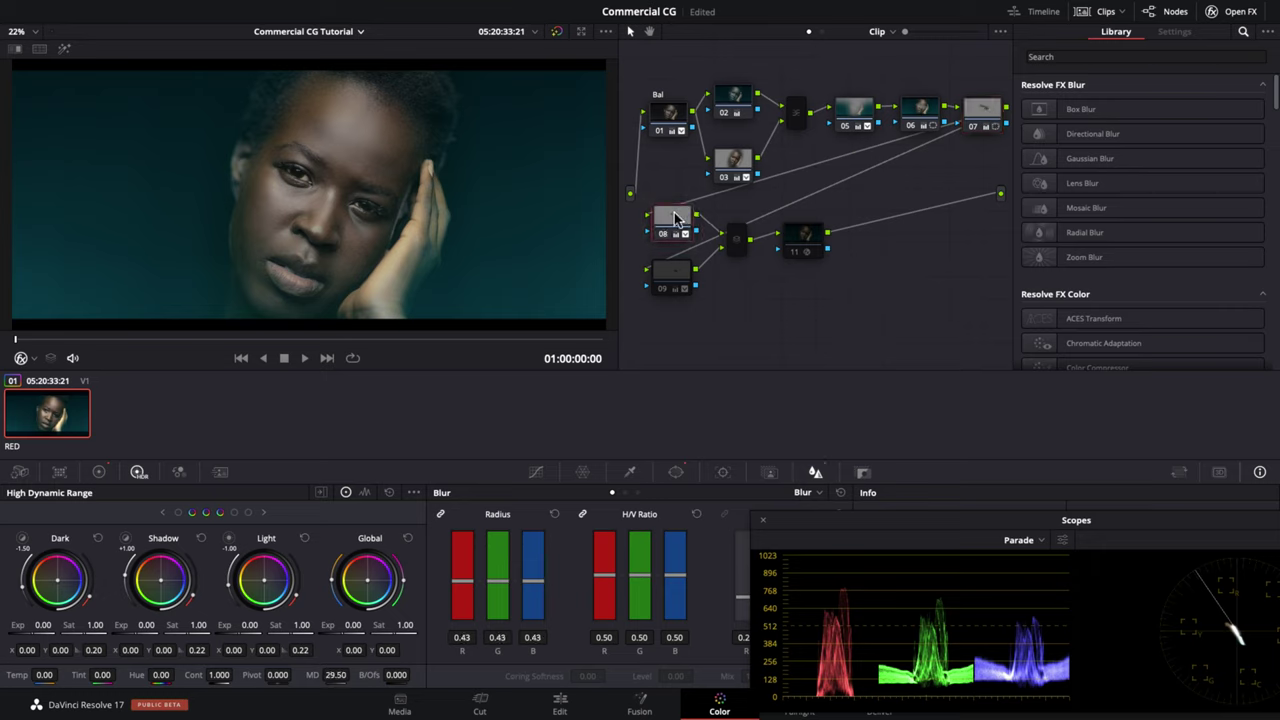
- Inspect the sharpened eyes, re-enable node 09 and the layer mixer, and check Glow node 11 on and off
{"action": "scroll", "coordinate": [280, 175], "scroll_direction": "up", "scroll_amount": 1}
{"action": "scroll", "coordinate": [280, 175], "scroll_direction": "down", "scroll_amount": 1}
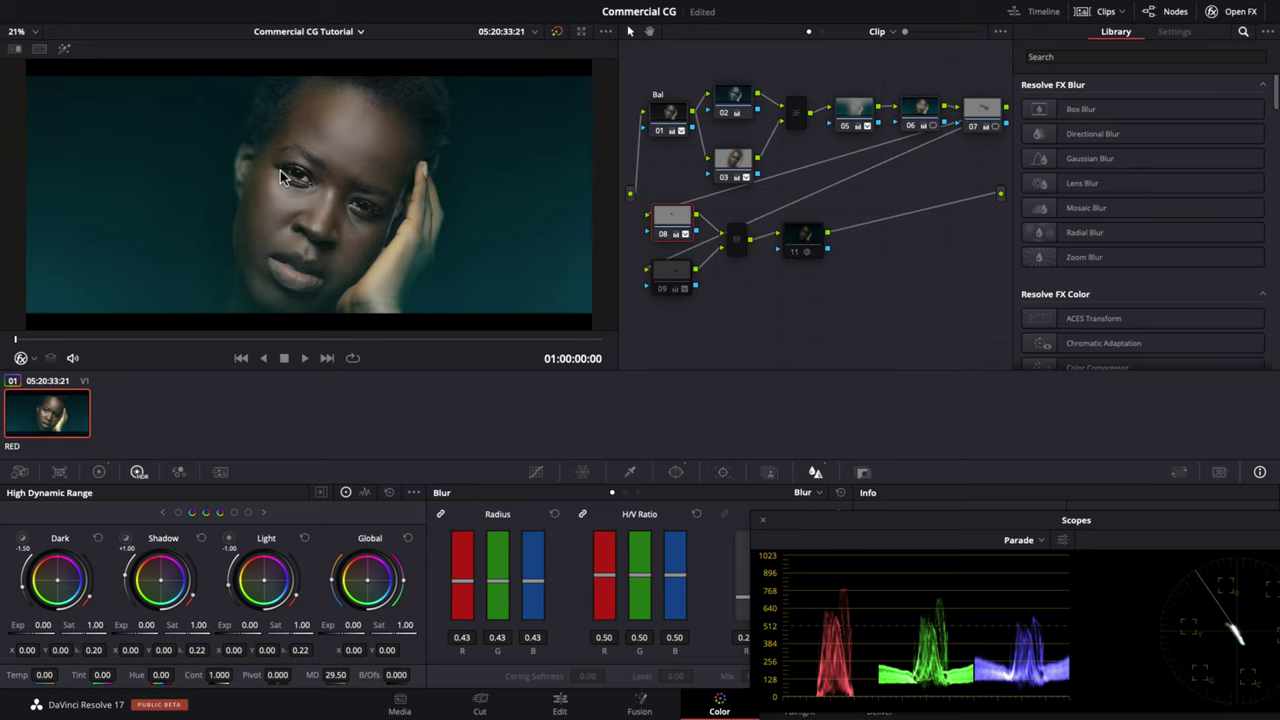
{"action": "left_click", "coordinate": [668, 272]}
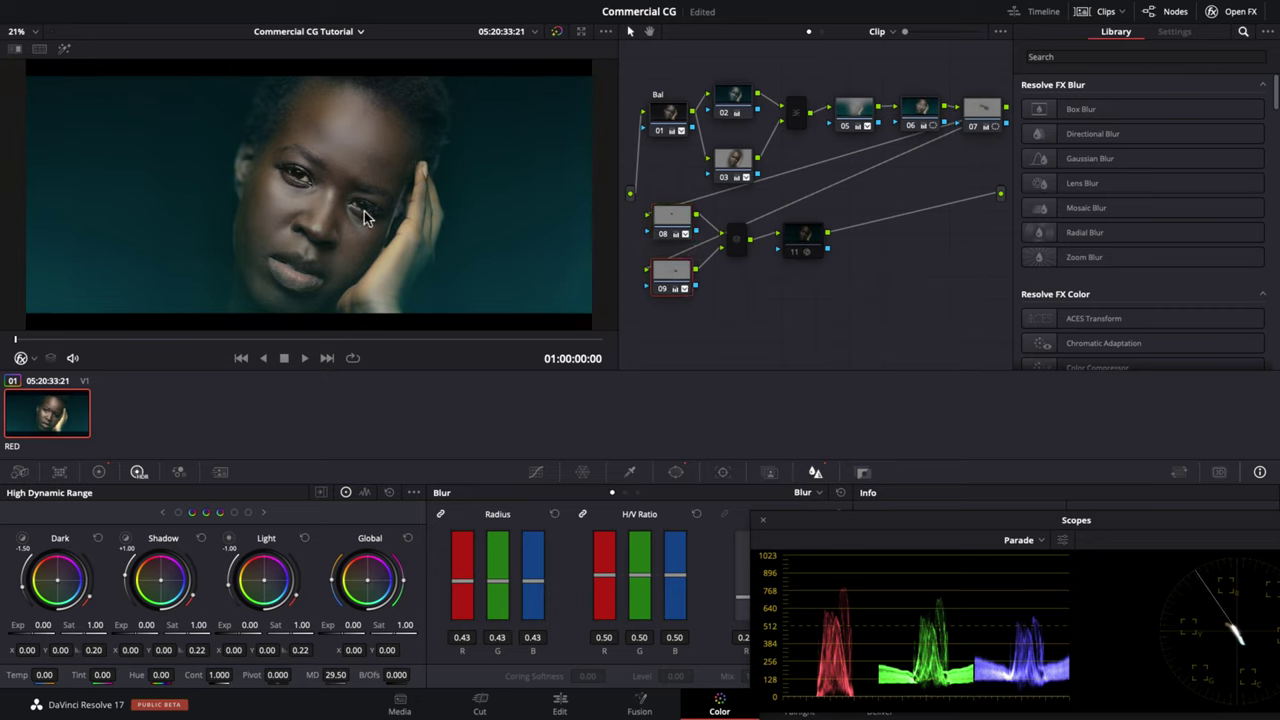
{"action": "left_click", "coordinate": [740, 243]}
{"action": "left_click", "coordinate": [810, 243]}
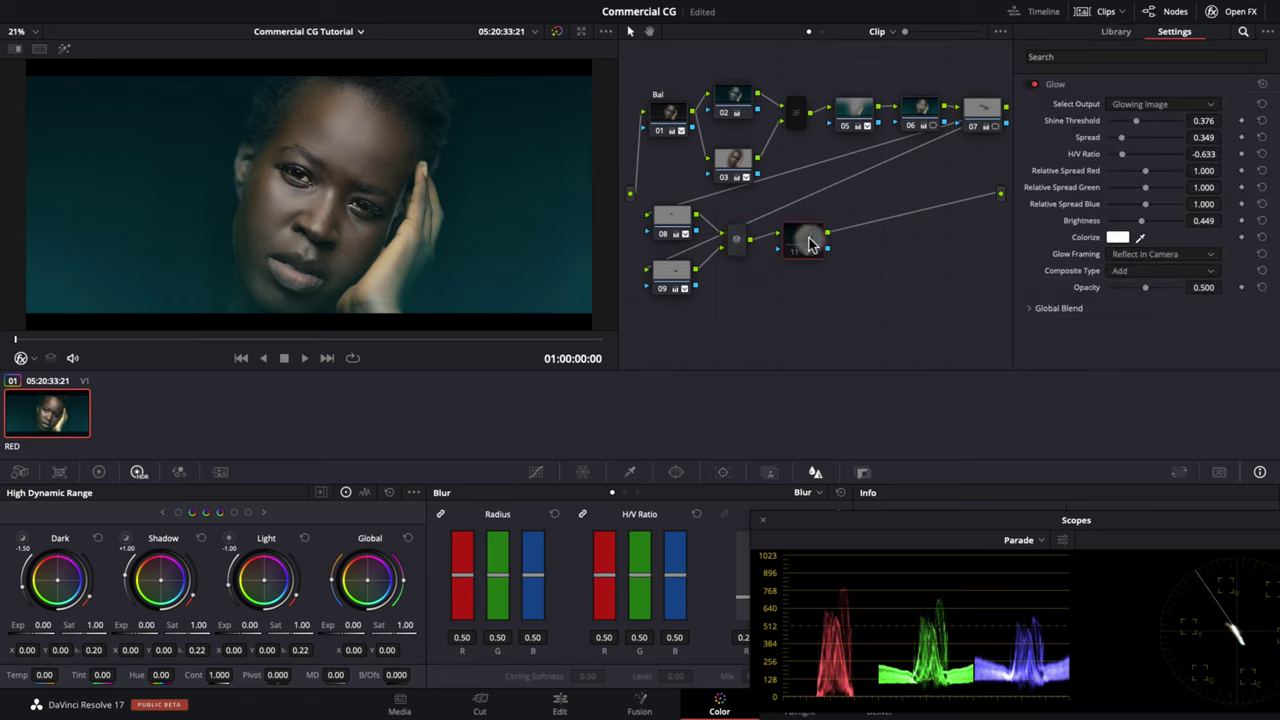
{"action": "key", "text": "super+d"}
{"action": "key", "text": "super+d"}
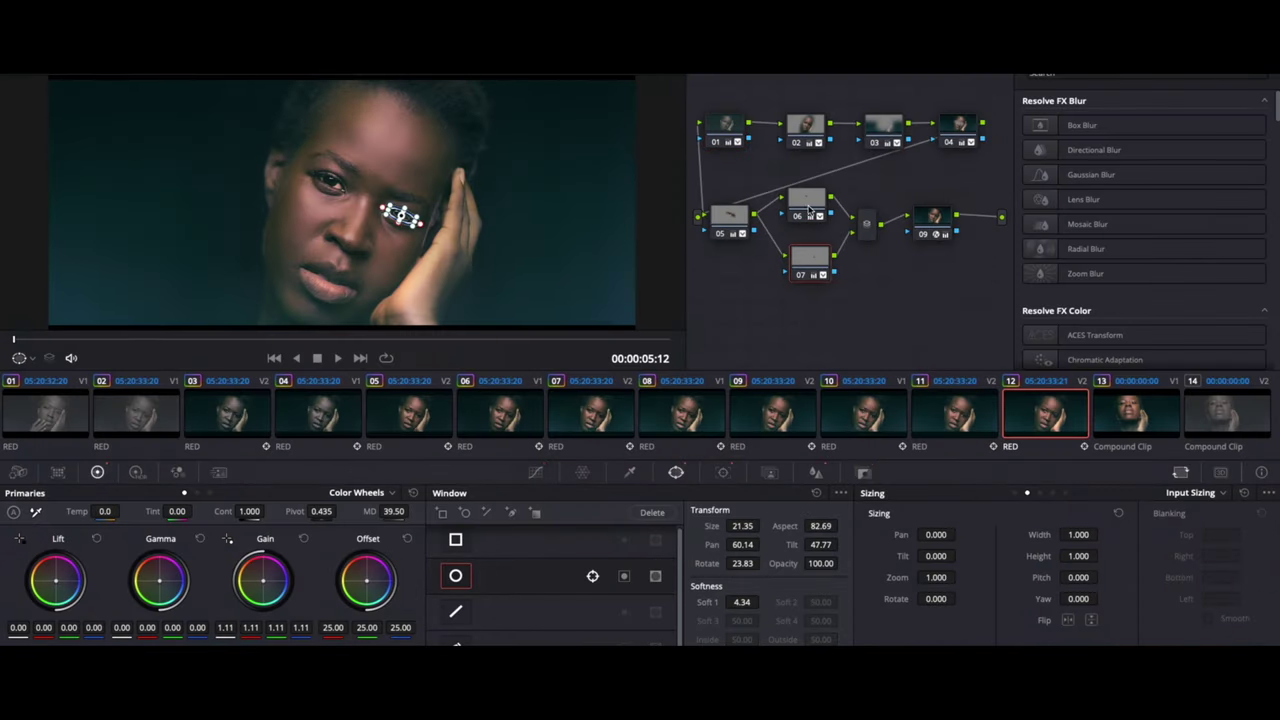
- In the version with the full clip sequence, toggle face-window node 02 to compare its effect during playback
{"action": "left_click", "coordinate": [805, 127]}
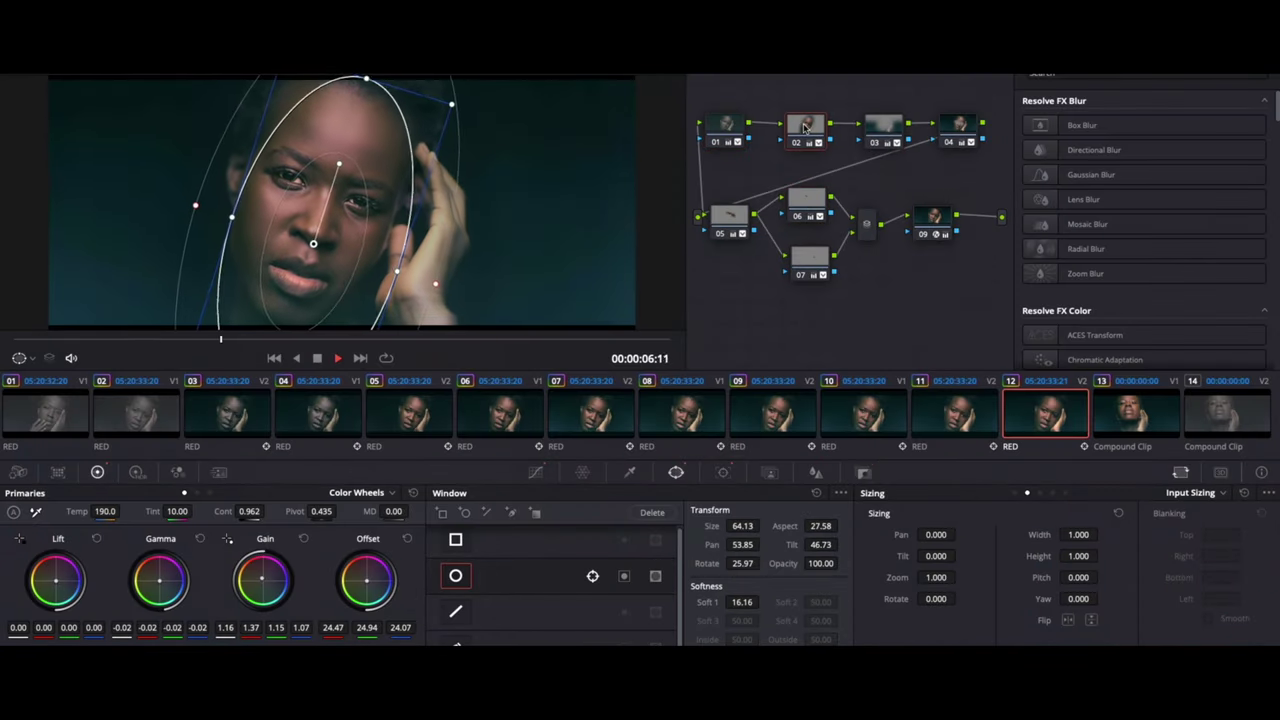
{"action": "key", "text": "ctrl+d"}
{"action": "key", "text": "ctrl+d"}
{"action": "key", "text": "ctrl+d"}
{"action": "key", "text": "ctrl+d"}
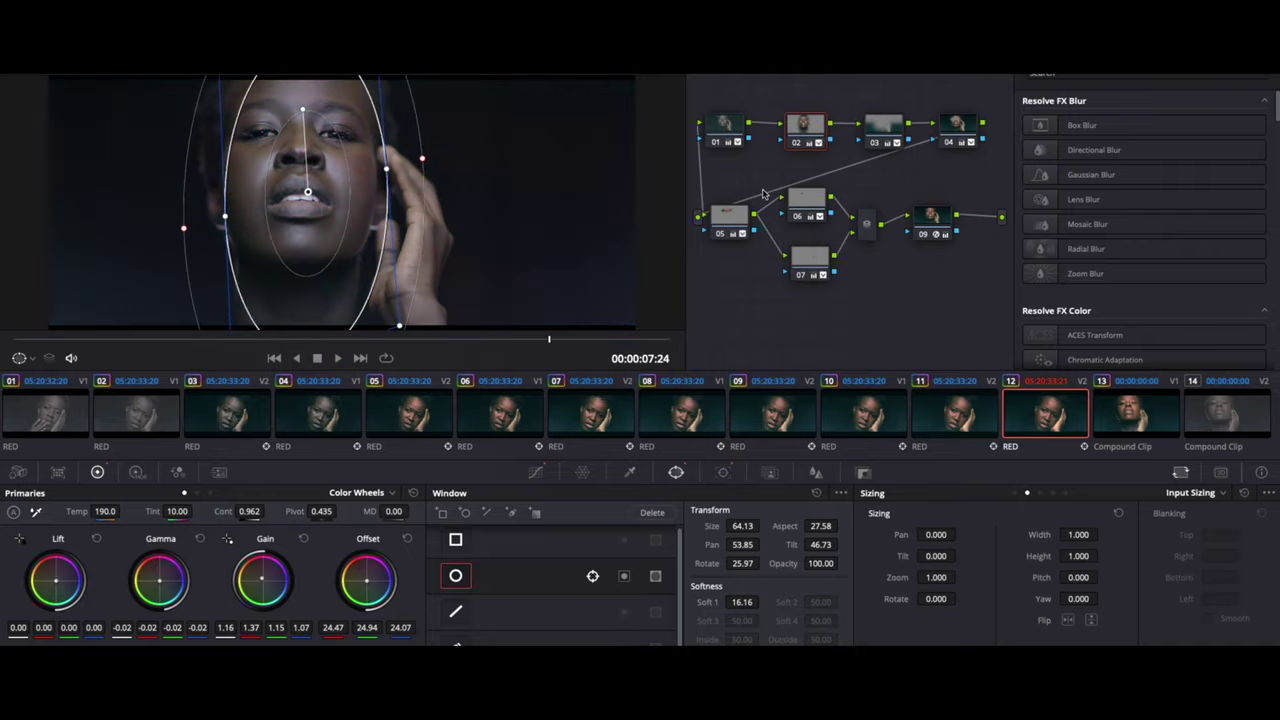